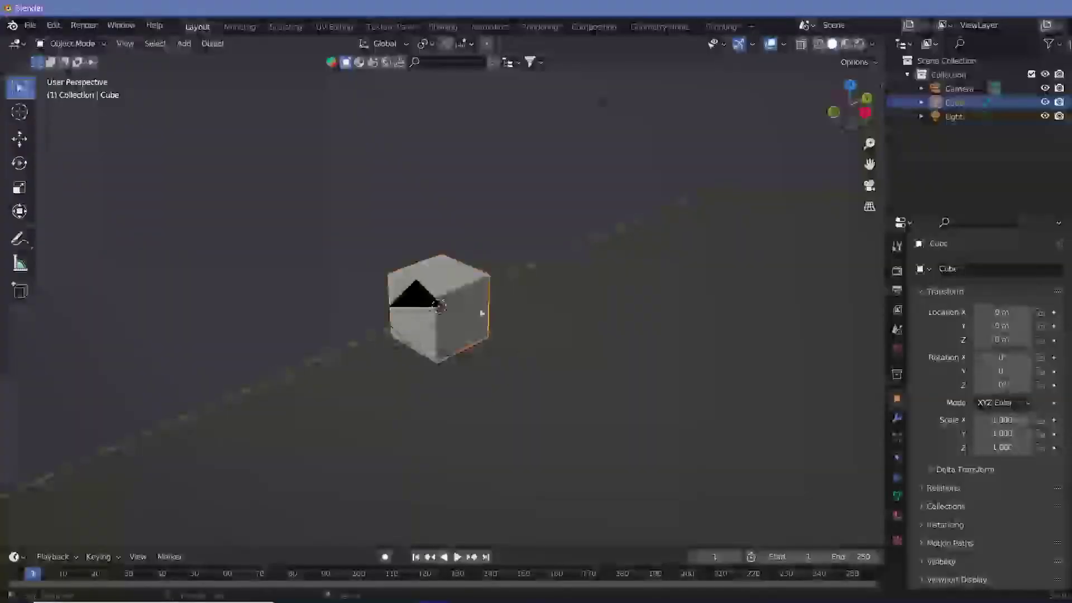
# Delete the default cube and add a plane scaled by 10 at the origin
pyautogui.press('x')
pyautogui.click(471, 295)
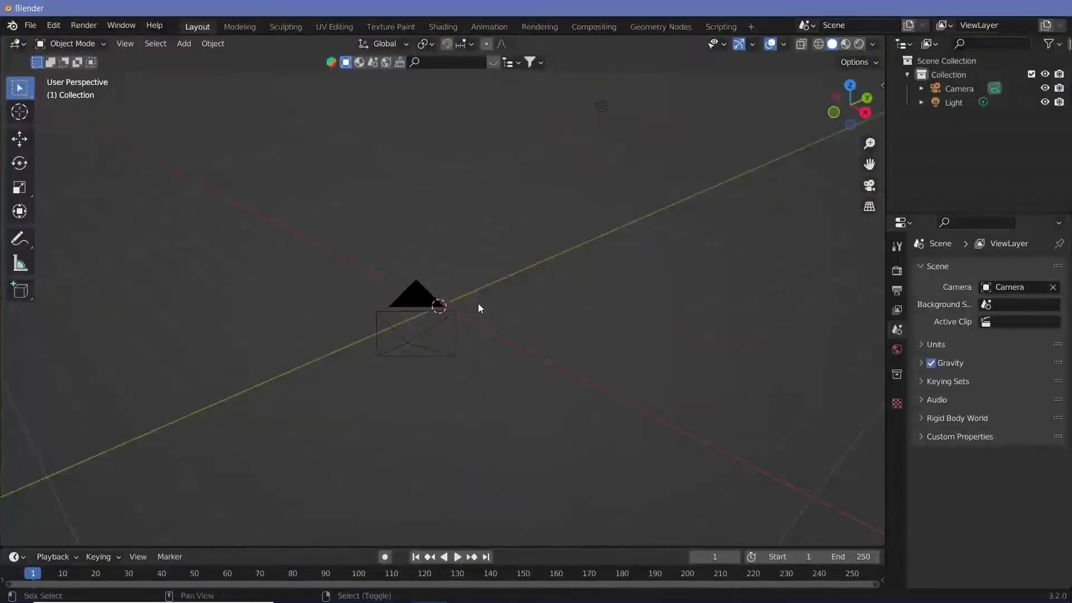
pyautogui.hotkey('shift', 'a')
pyautogui.moveTo(478, 307)
pyautogui.click(593, 313)
pyautogui.press('s')
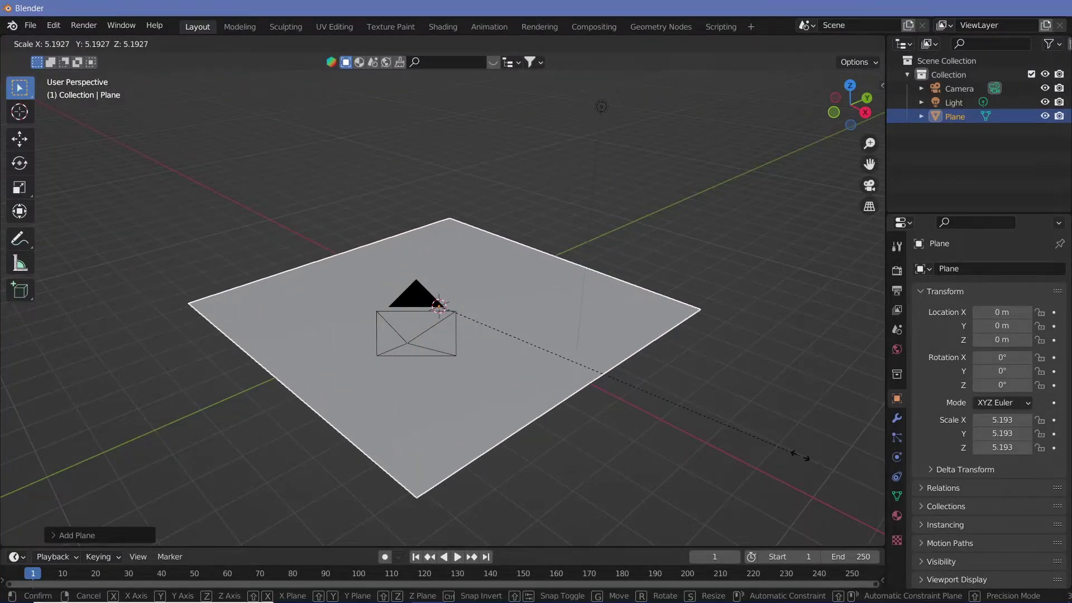
pyautogui.write('10')
pyautogui.press('Return')
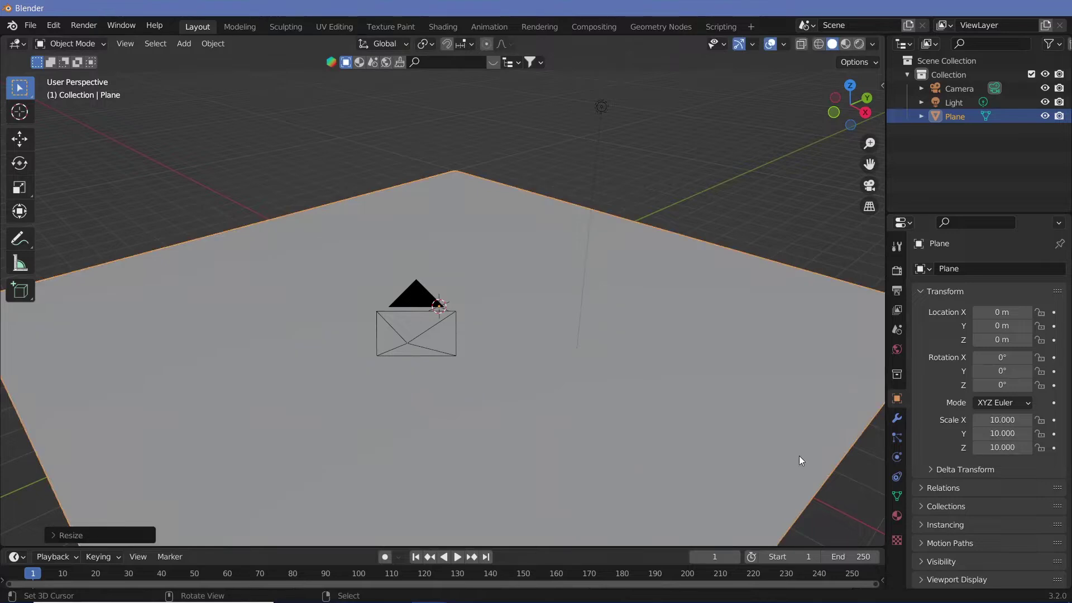
# Reset the camera to the origin, raise it on Z above the plane, and view through it
pyautogui.click(404, 340)
pyautogui.hotkey('alt', 'r')
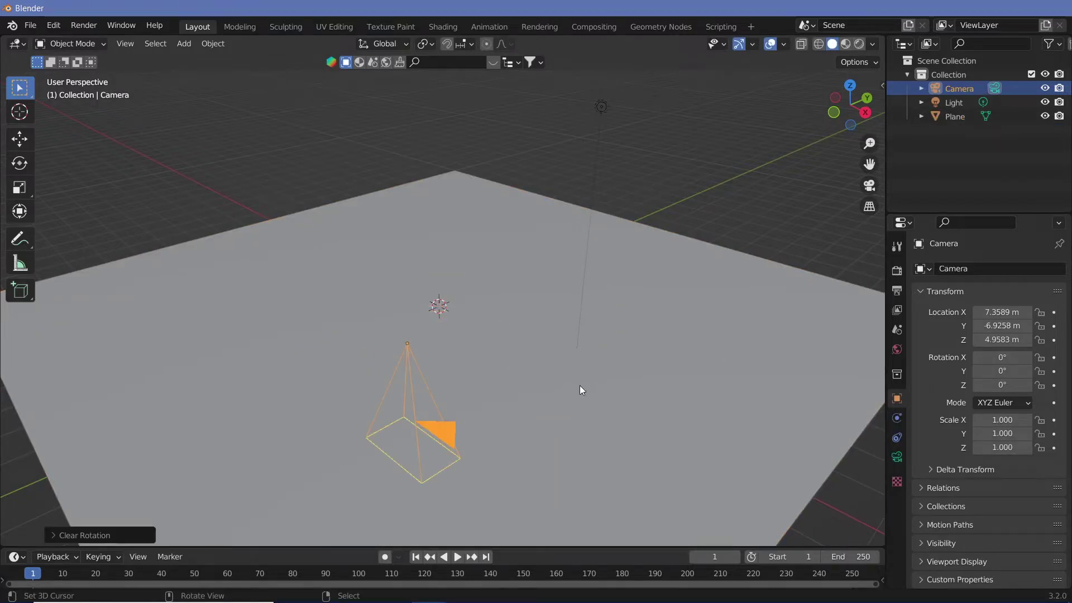
pyautogui.hotkey('alt', 'g')
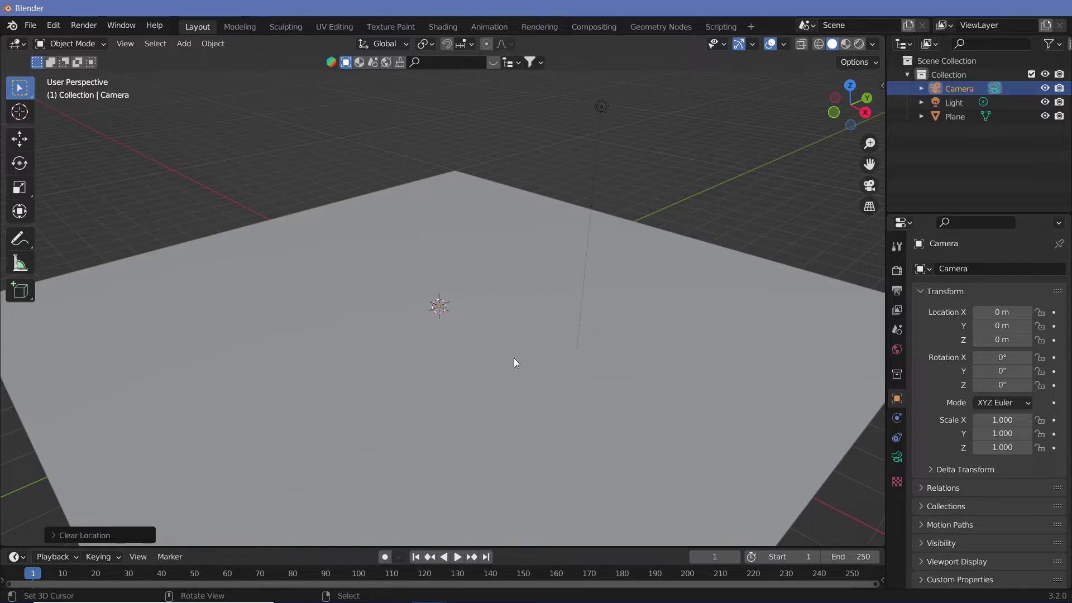
pyautogui.press('g')
pyautogui.press('z')
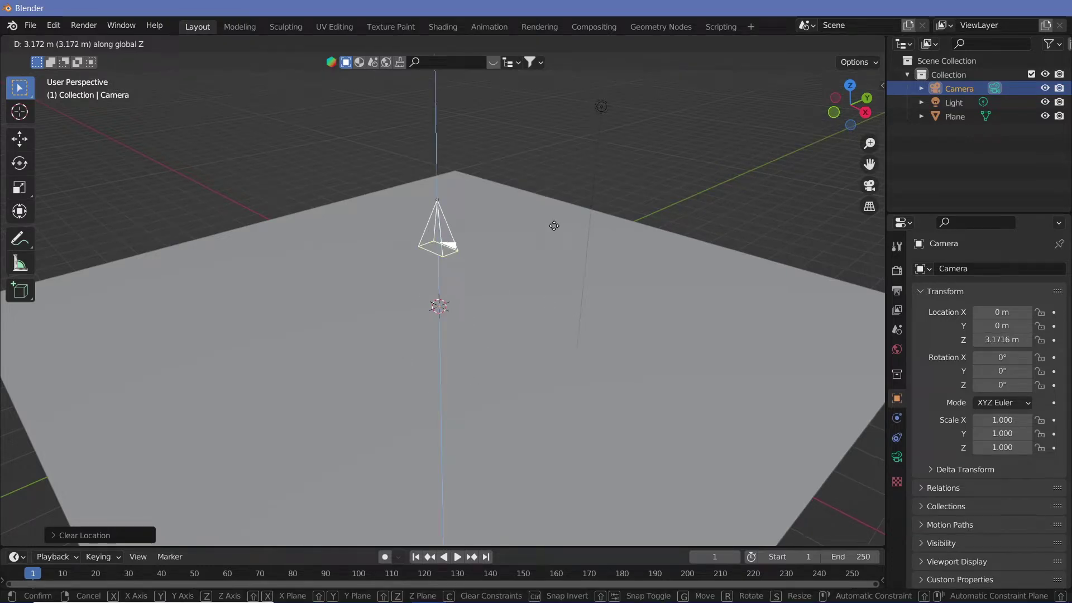
pyautogui.click(591, 151)
pyautogui.click(501, 474)
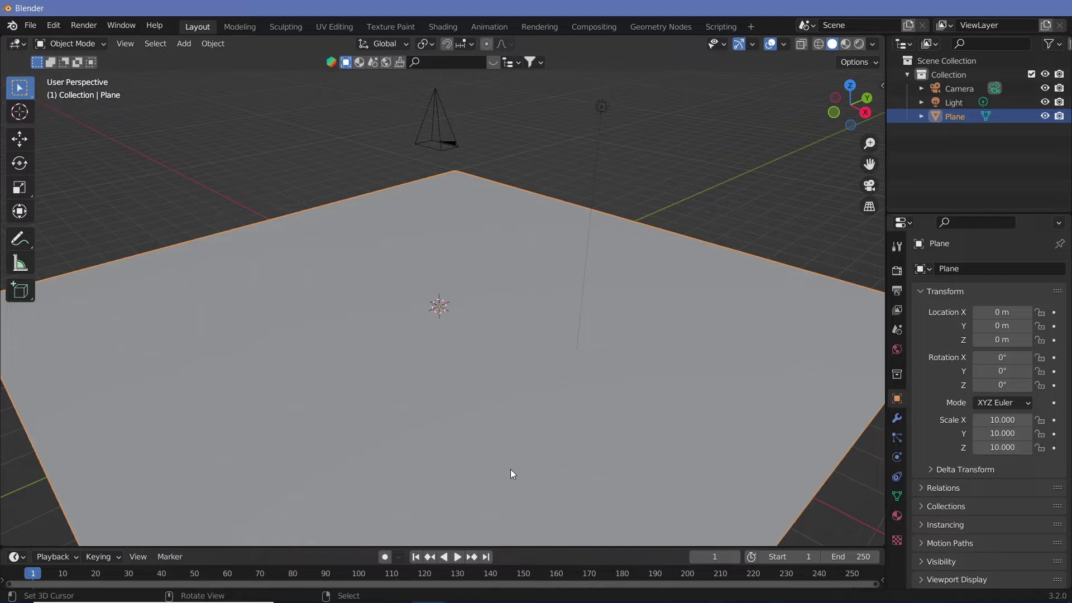
pyautogui.press('KP_0')
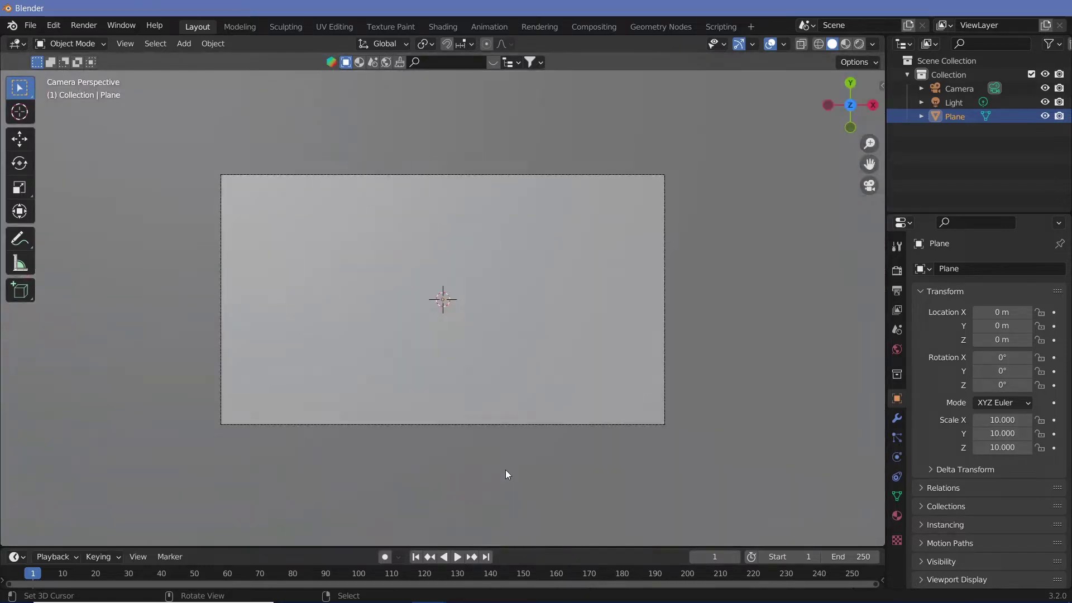
# Give the camera a 25 mm focal length and a passepartout of 1.0
pyautogui.click(665, 353)
pyautogui.click(897, 458)
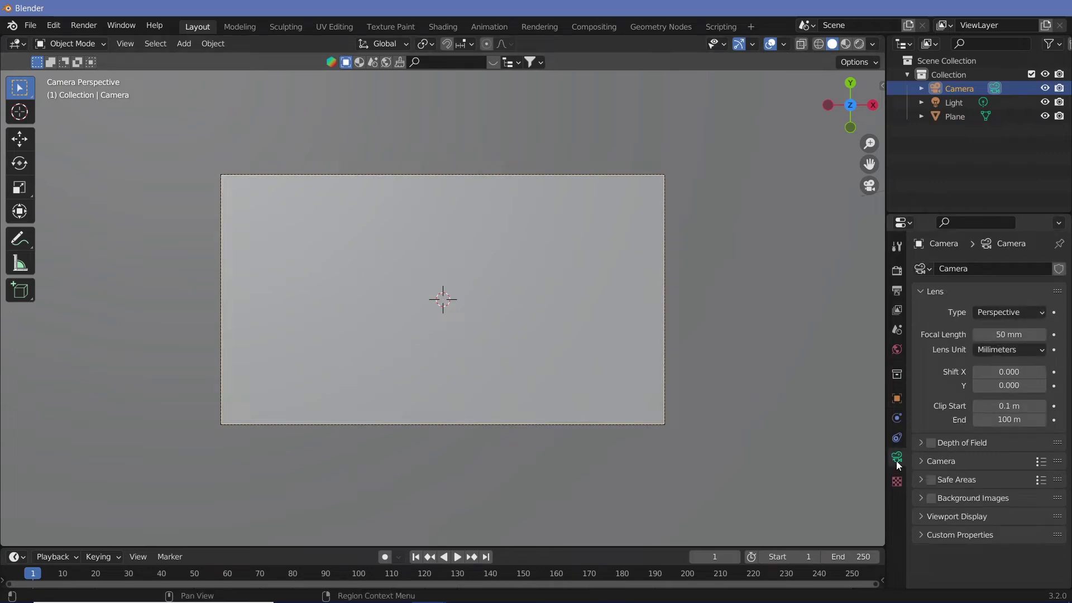
pyautogui.click(1009, 336)
pyautogui.write('25')
pyautogui.press('Return')
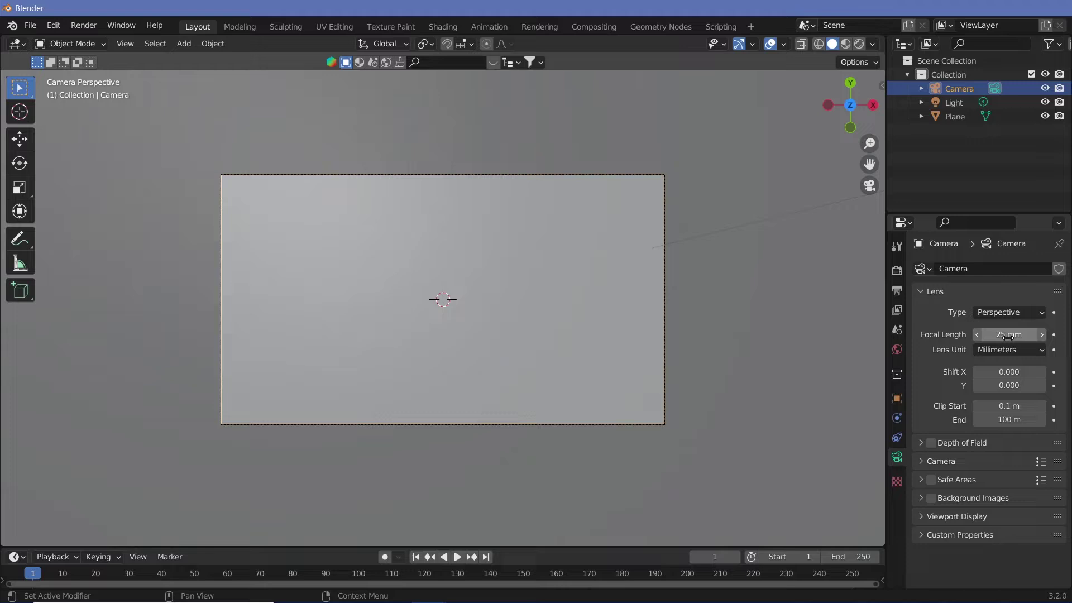
pyautogui.click(919, 517)
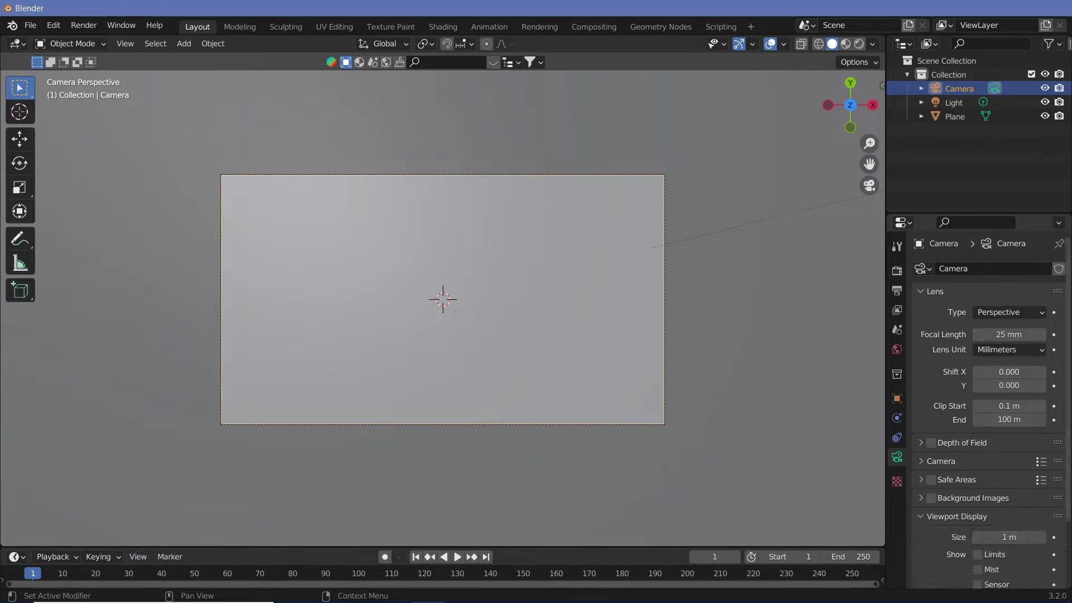
pyautogui.scroll(-4, 983, 525)
pyautogui.click(1013, 542)
pyautogui.write('1')
pyautogui.press('Return')
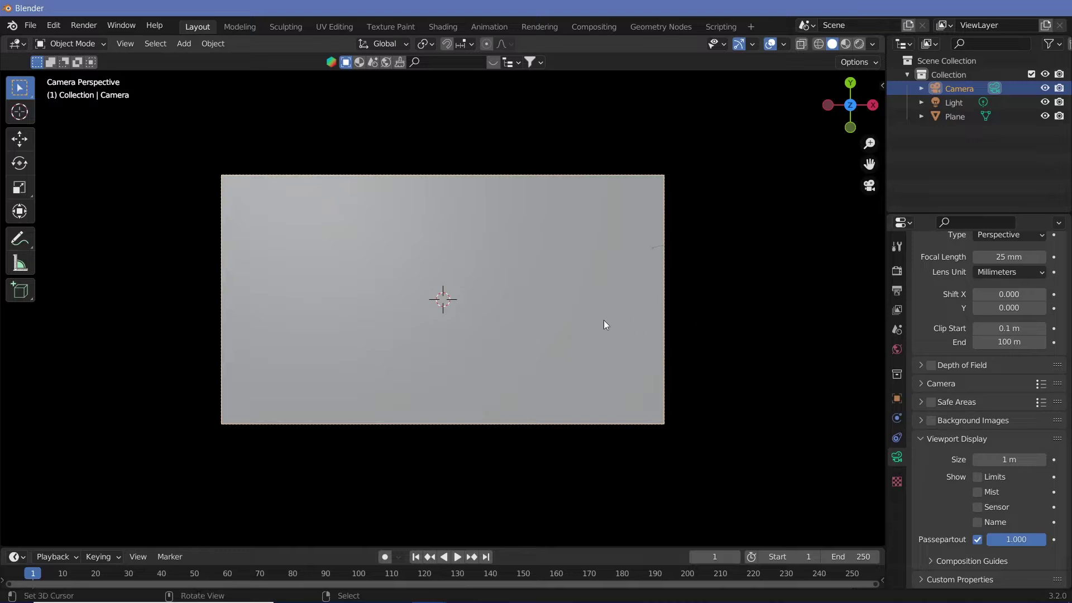
# Enable Lock Camera to View and zoom until the plane fills the camera frame
pyautogui.press('n')
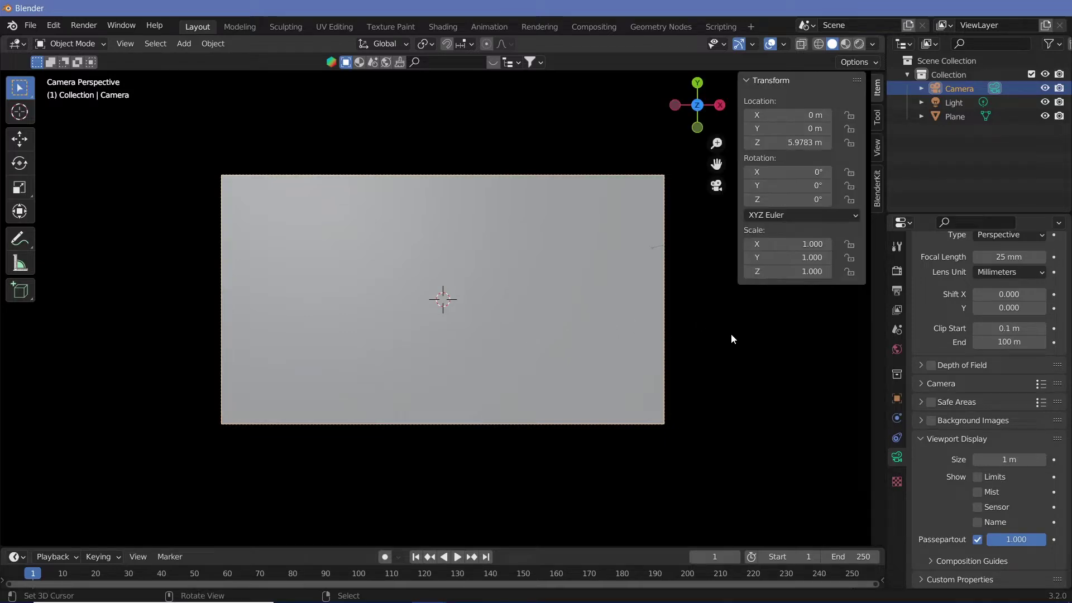
pyautogui.click(879, 149)
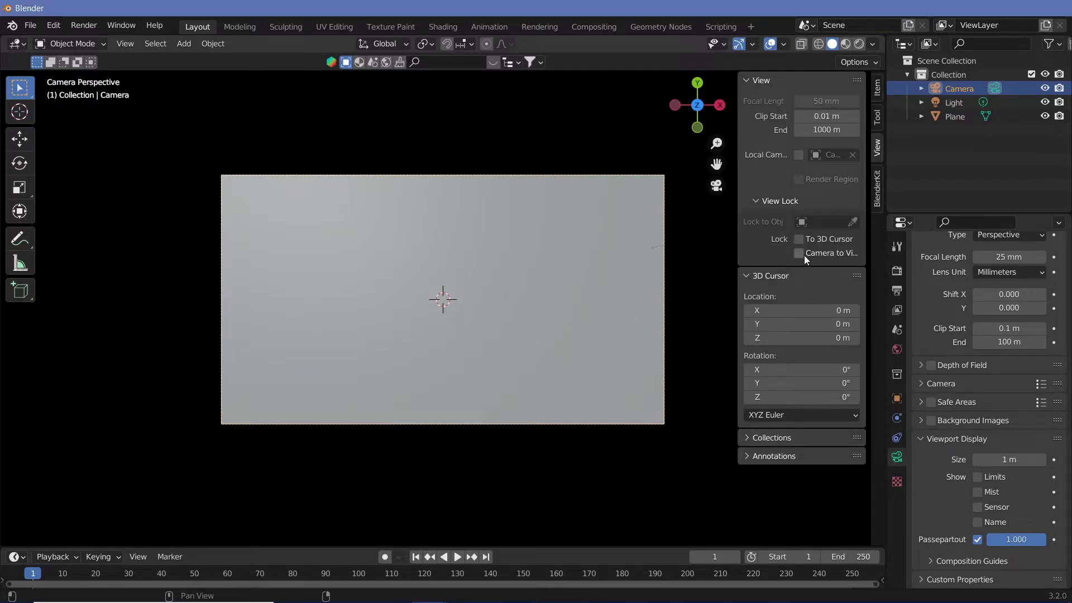
pyautogui.click(803, 255)
pyautogui.press('n')
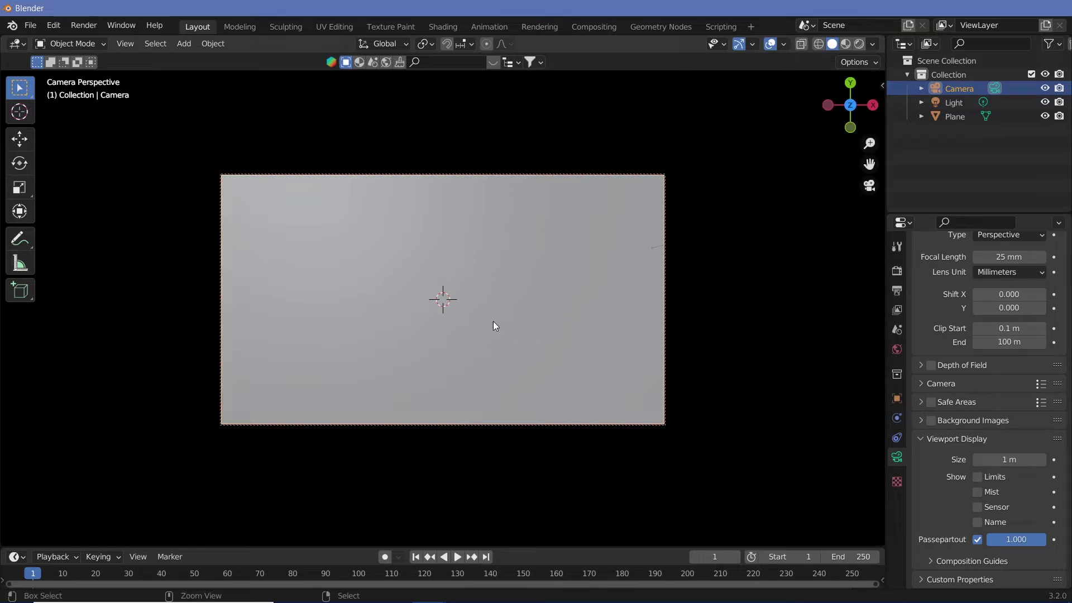
pyautogui.scroll(-6, 494, 241)
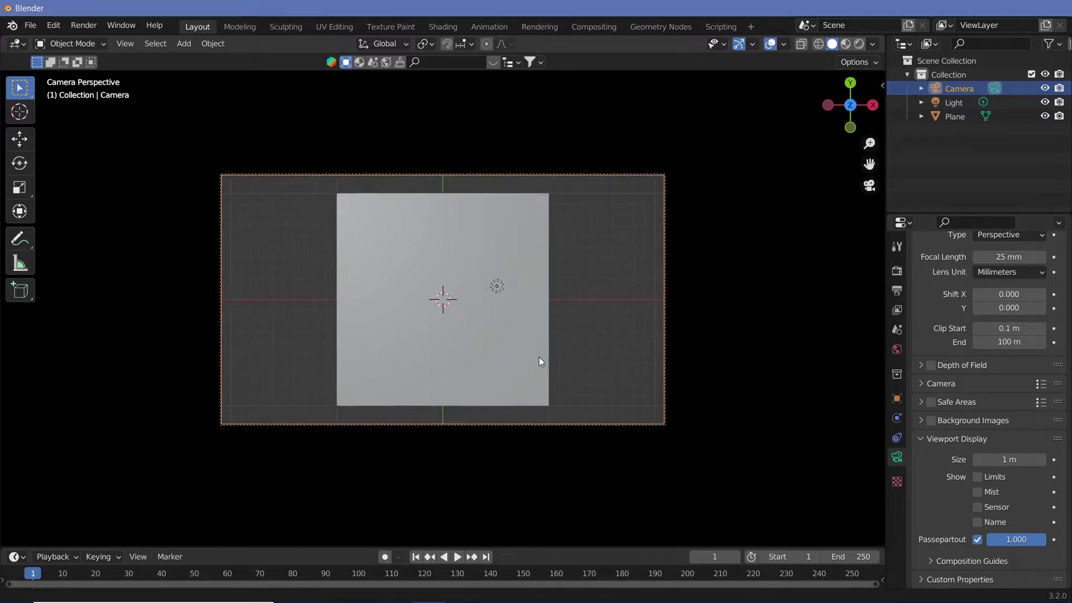
pyautogui.scroll(5, 538, 355)
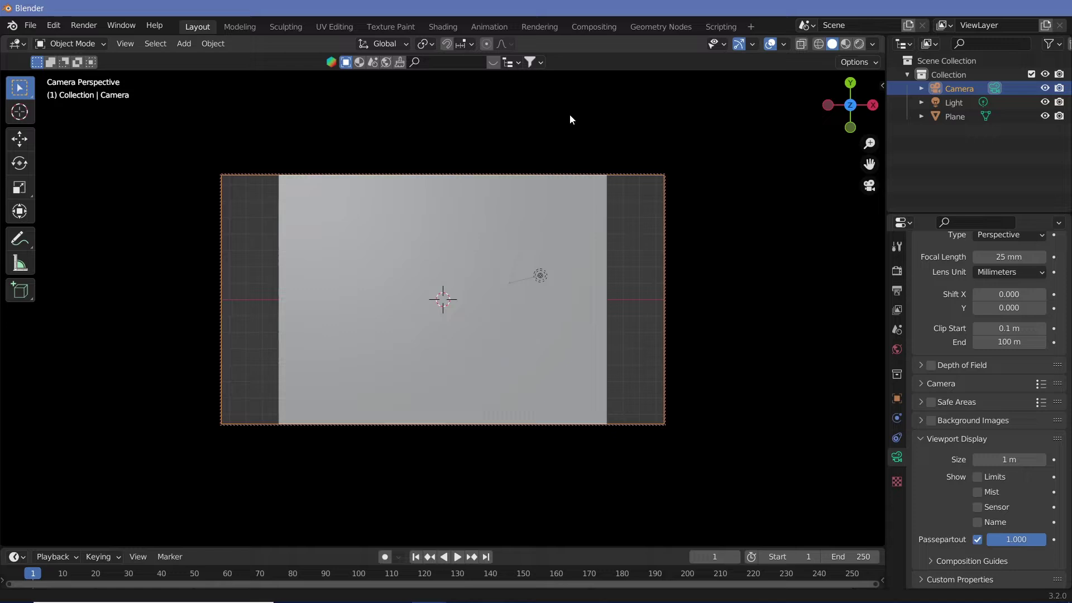
pyautogui.scroll(3, 584, 535)
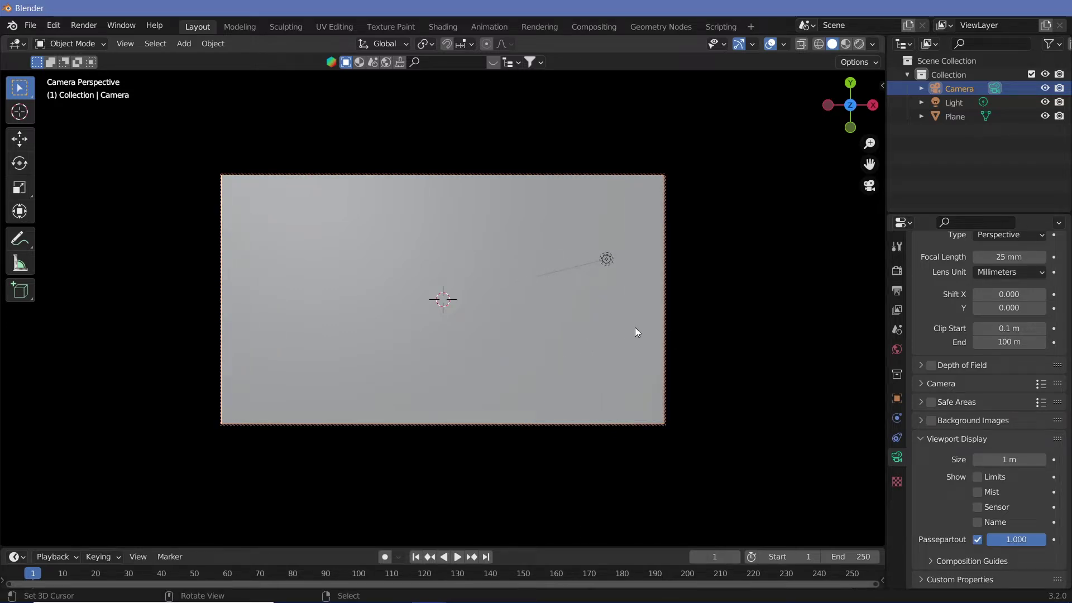
# Delete the light and select the plane
pyautogui.click(614, 258)
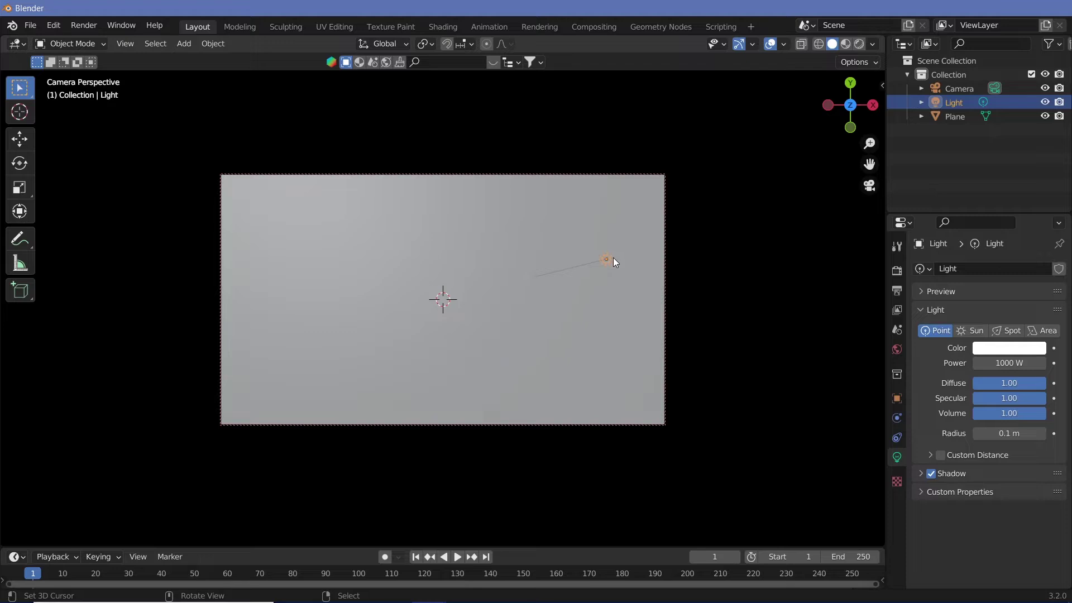
pyautogui.press('x')
pyautogui.click(613, 270)
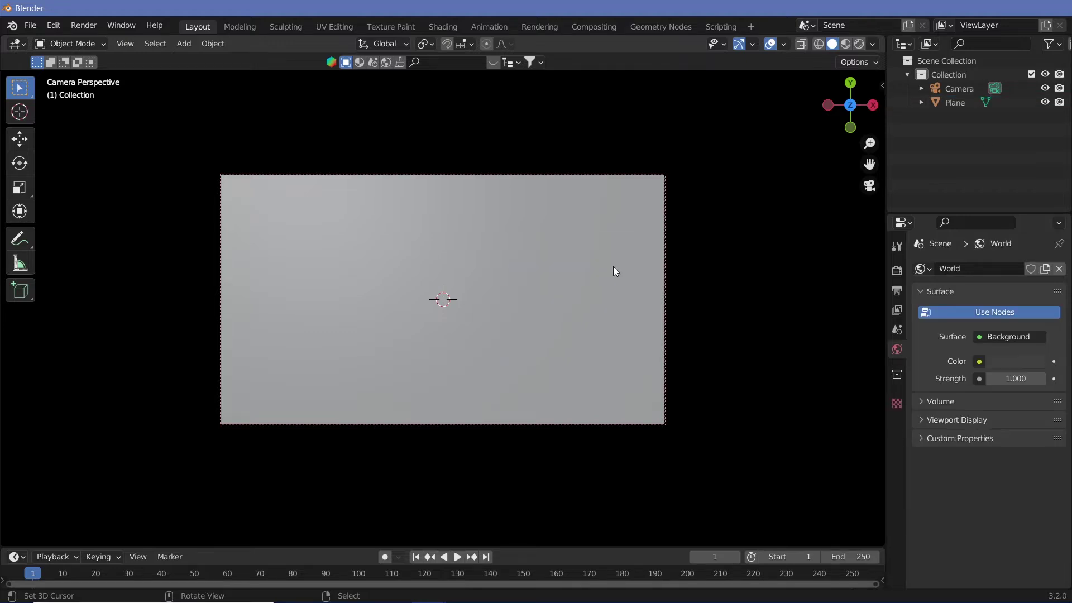
pyautogui.click(482, 400)
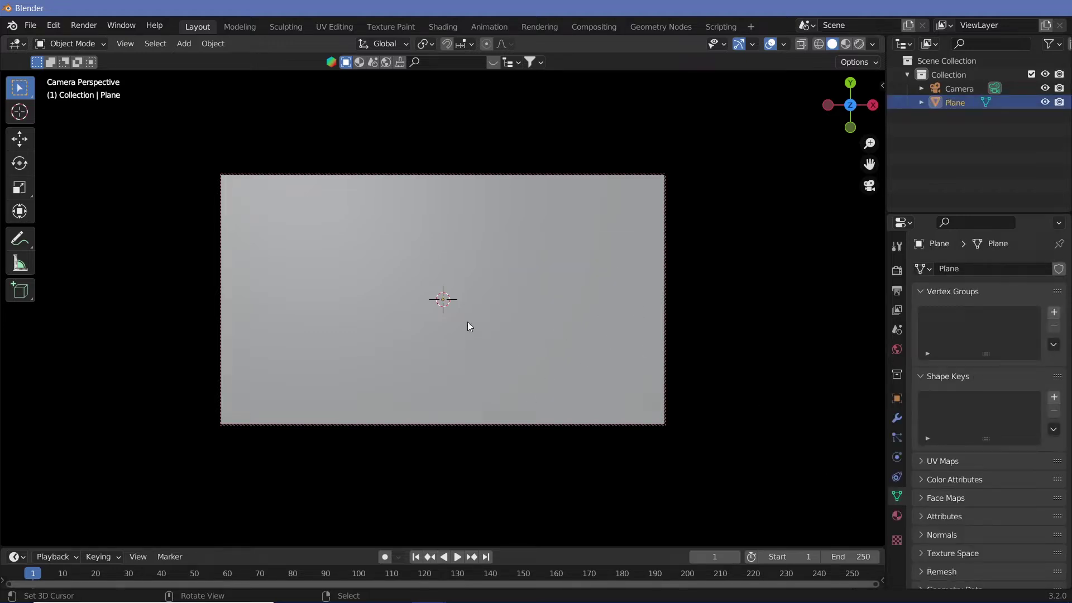
# Switch to Rendered shading, add a new material to the plane, and split the viewport side by side
pyautogui.click(861, 45)
pyautogui.click(897, 516)
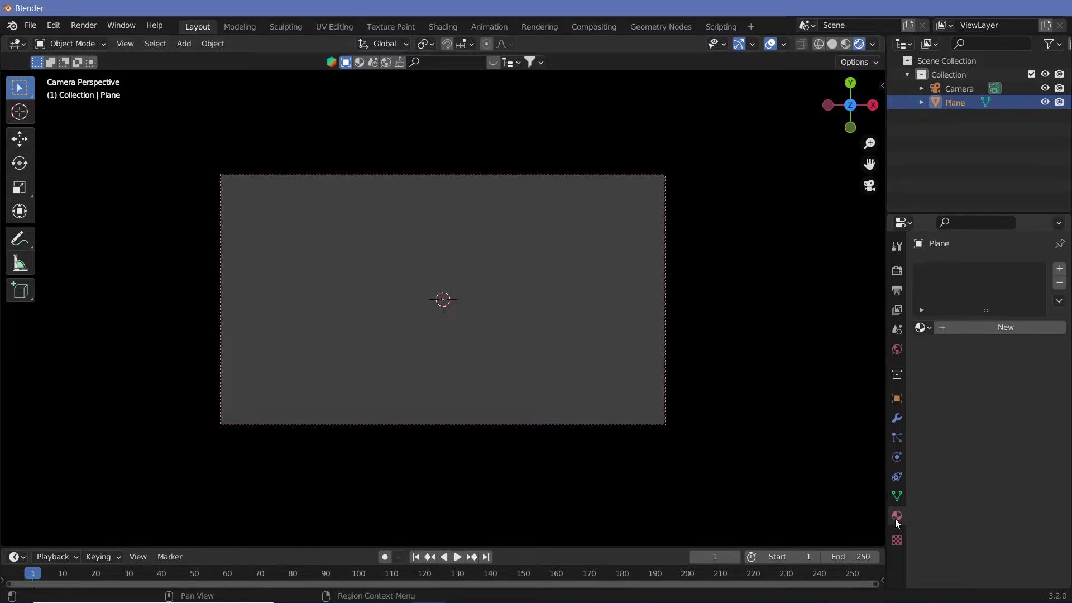
pyautogui.click(973, 329)
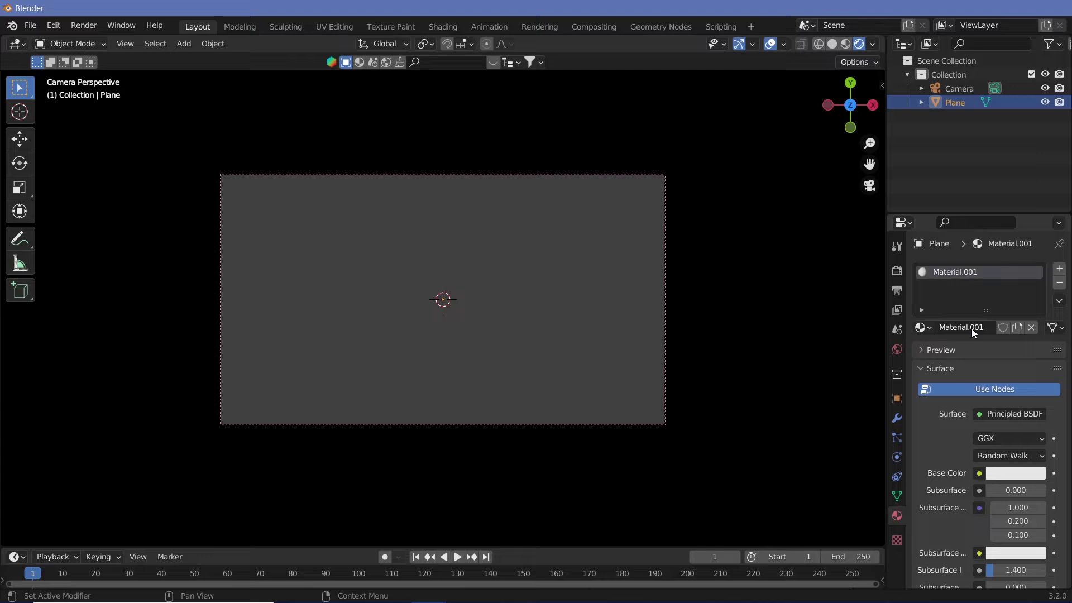
pyautogui.moveTo(882, 37); pyautogui.dragTo(625, 56)
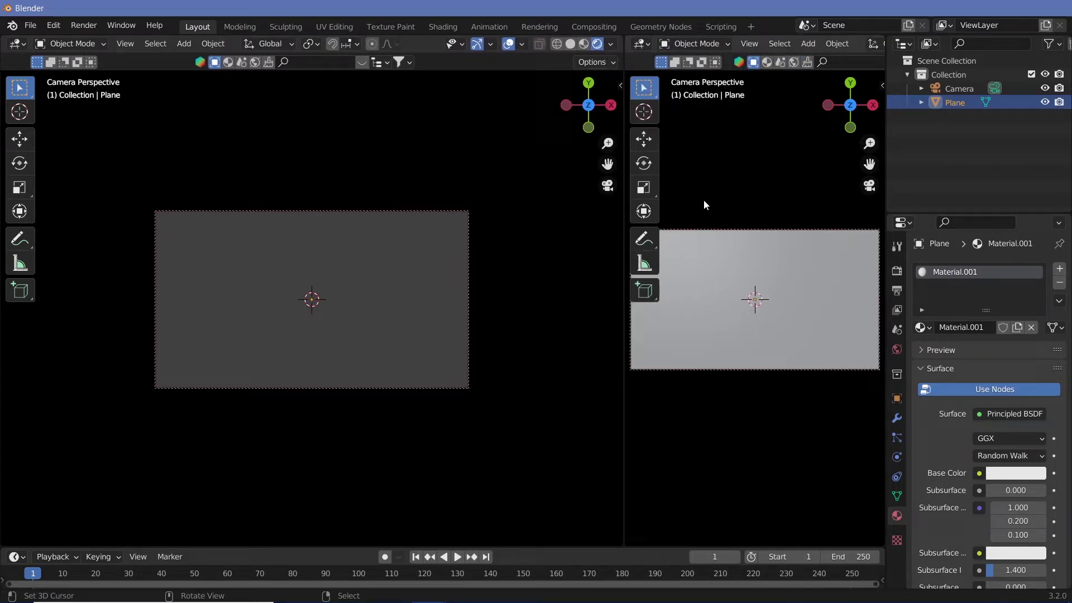
pyautogui.click(643, 43)
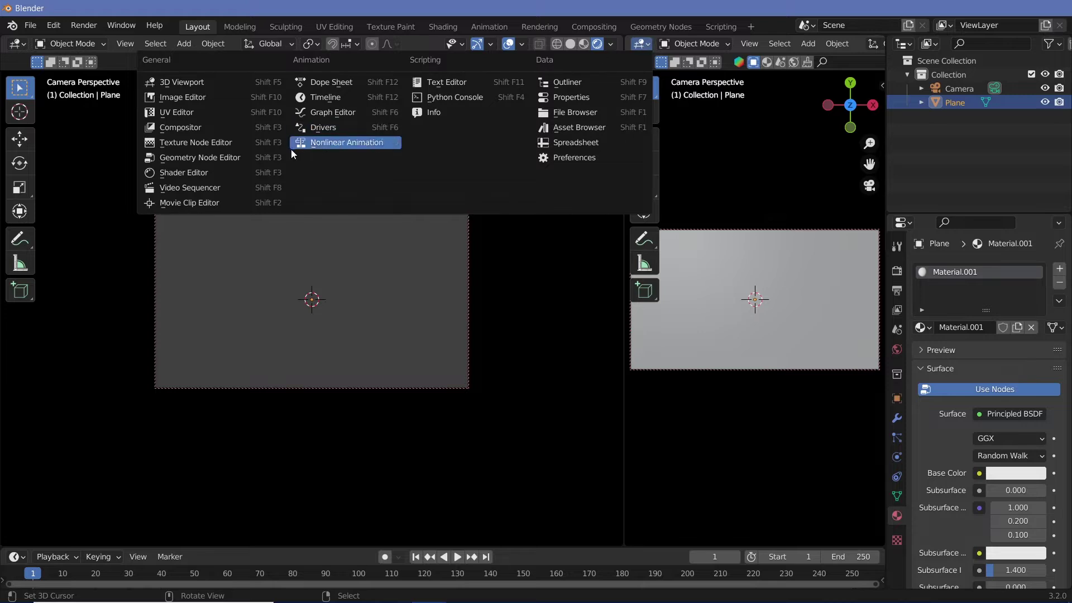
# In the Shader Editor, add a Voronoi Texture node set to 4D
pyautogui.click(192, 173)
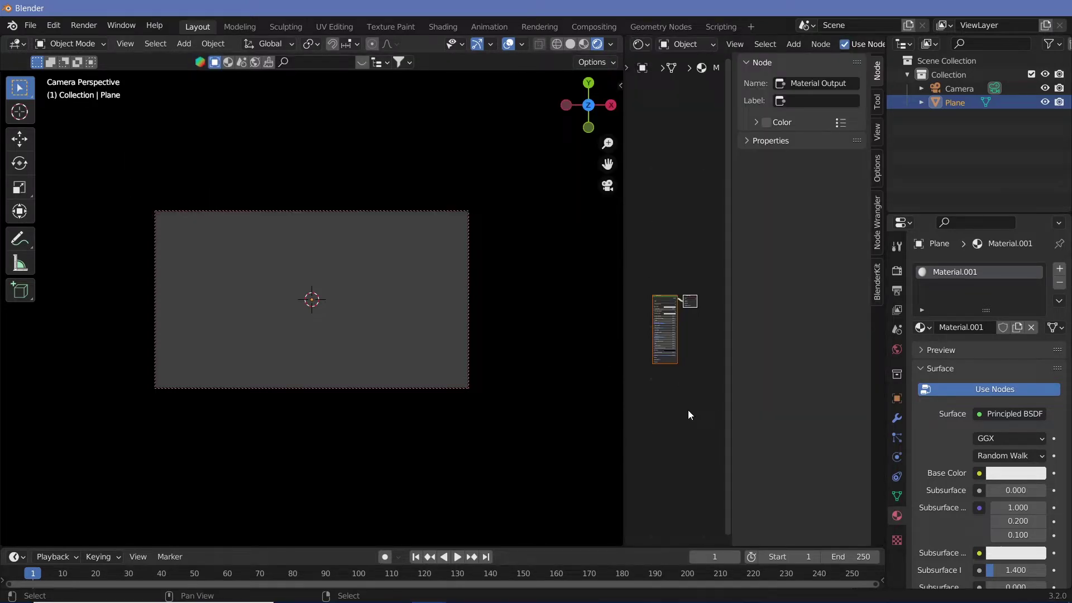
pyautogui.scroll(5, 763, 430)
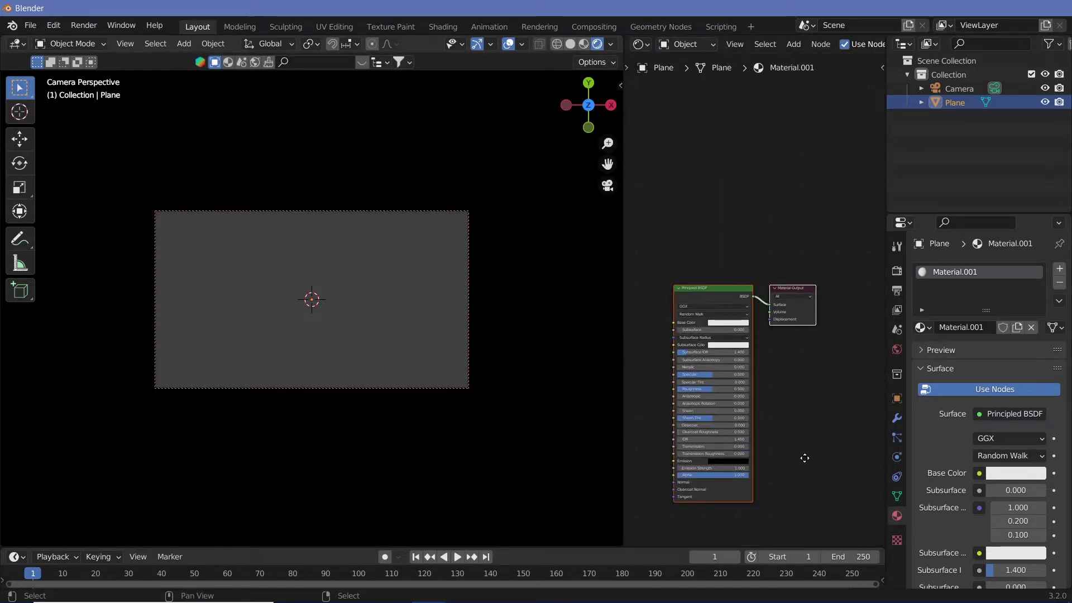
pyautogui.hotkey('shift', 'a')
pyautogui.click(680, 350)
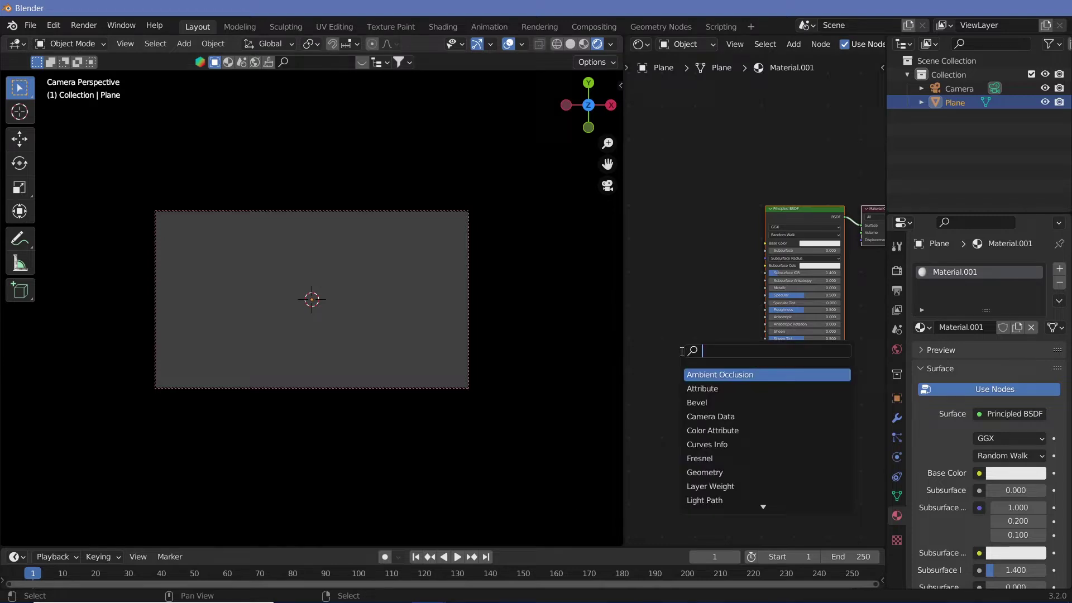
pyautogui.write('voron')
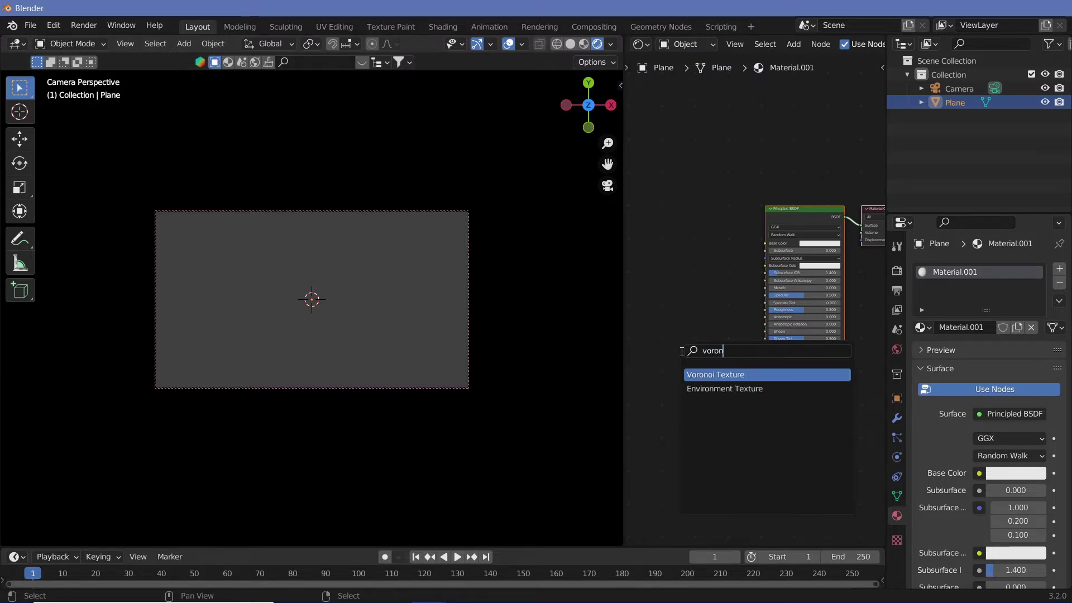
pyautogui.press('Return')
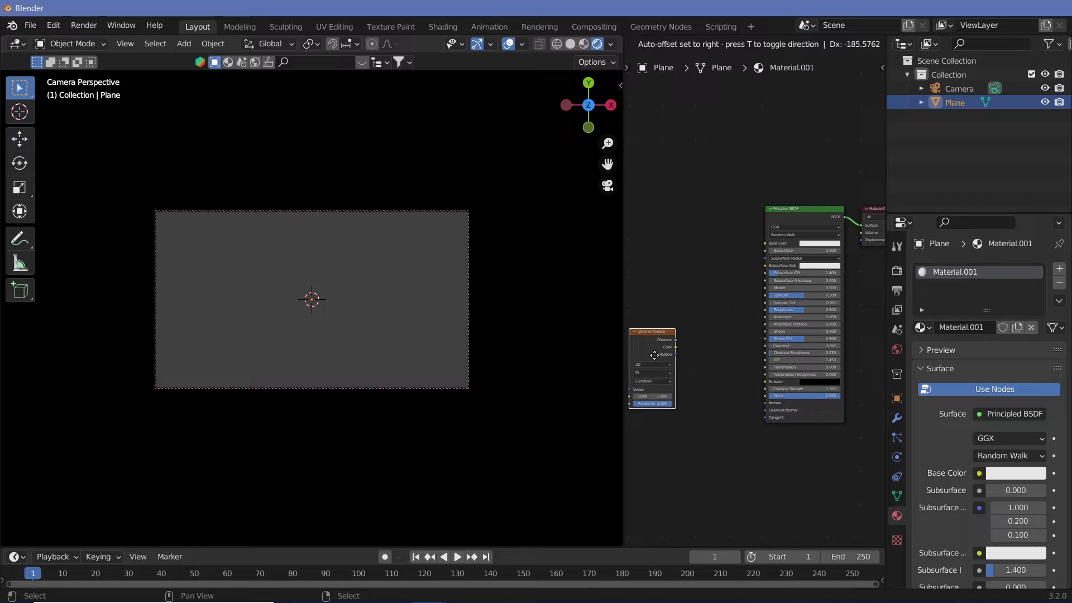
pyautogui.click(671, 343)
pyautogui.moveTo(711, 390); pyautogui.dragTo(769, 364, button='middle')
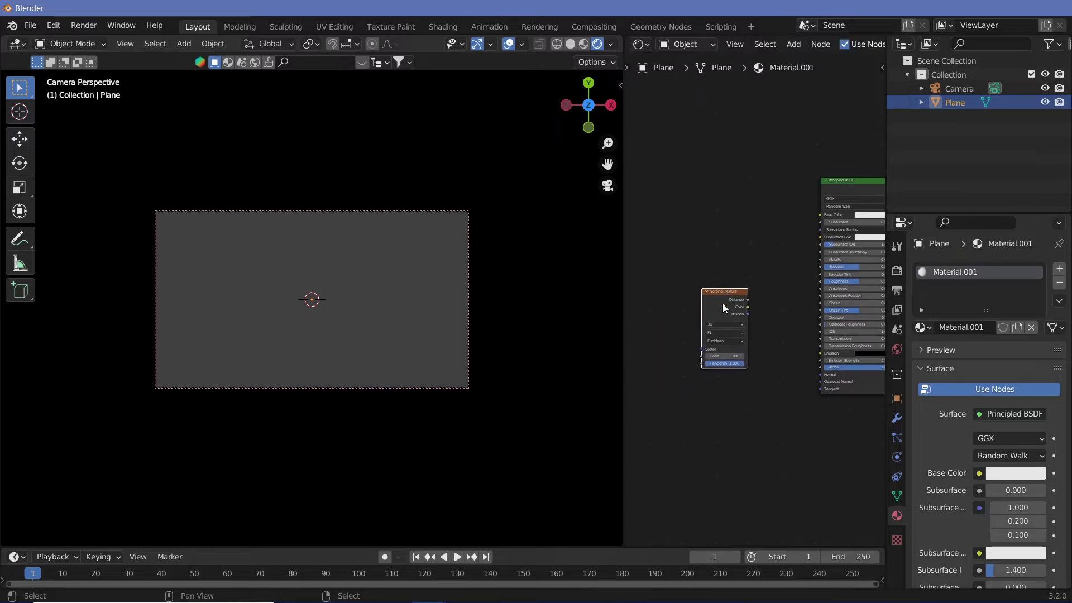
pyautogui.click(733, 324)
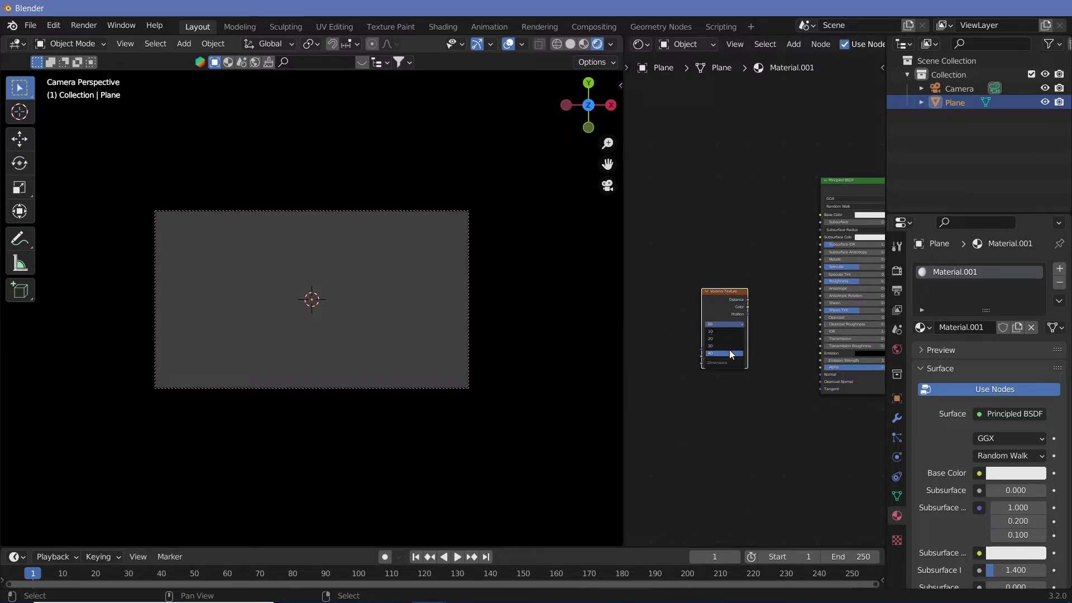
pyautogui.click(729, 352)
pyautogui.moveTo(779, 361); pyautogui.dragTo(796, 364, button='middle')
pyautogui.press('g')
pyautogui.click(677, 300)
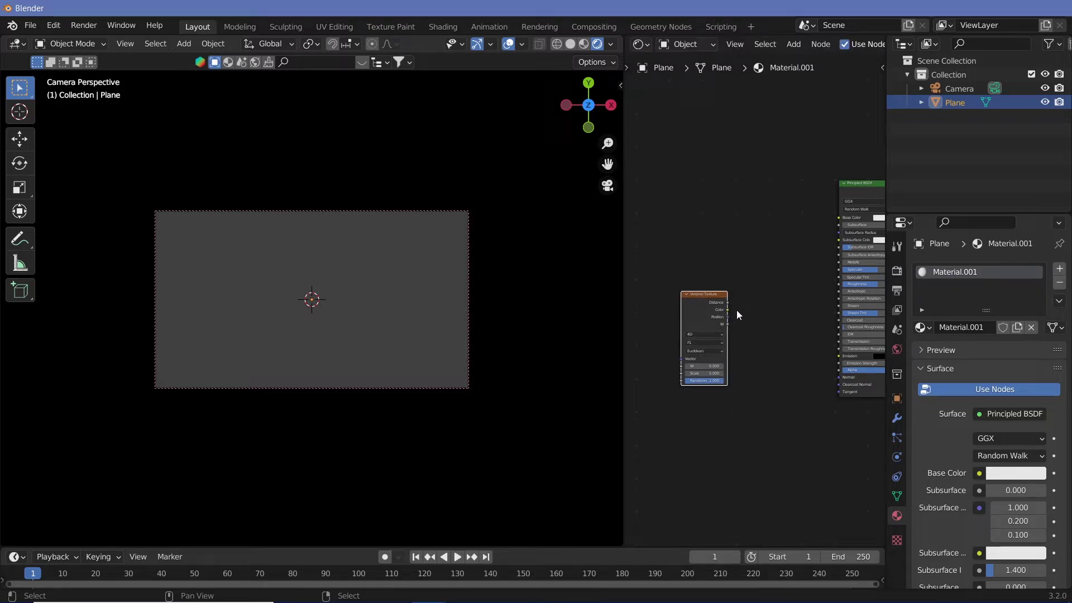
# Connect the Voronoi Distance output to a new ColorRamp with Constant interpolation
pyautogui.moveTo(728, 303); pyautogui.dragTo(774, 322)
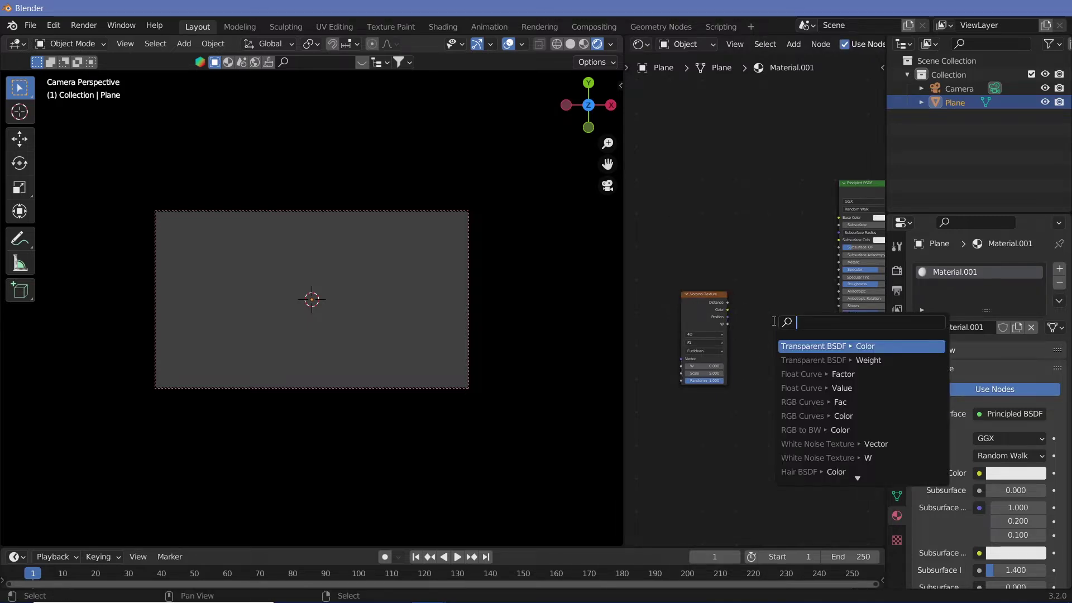
pyautogui.write('colo')
pyautogui.press('Down')
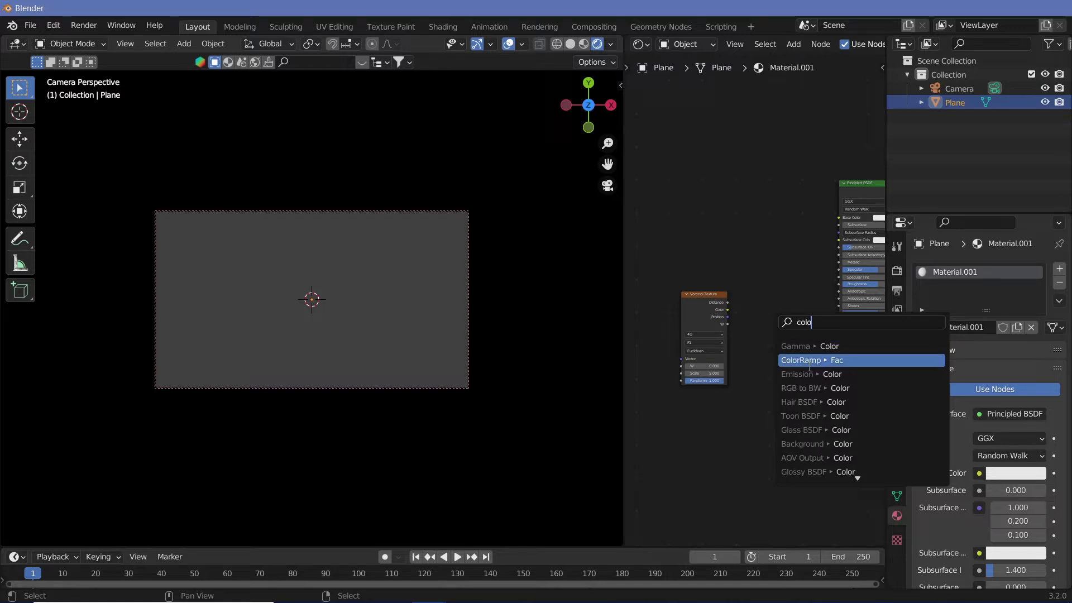
pyautogui.press('Return')
pyautogui.click(780, 340)
pyautogui.moveTo(699, 299); pyautogui.dragTo(657, 313)
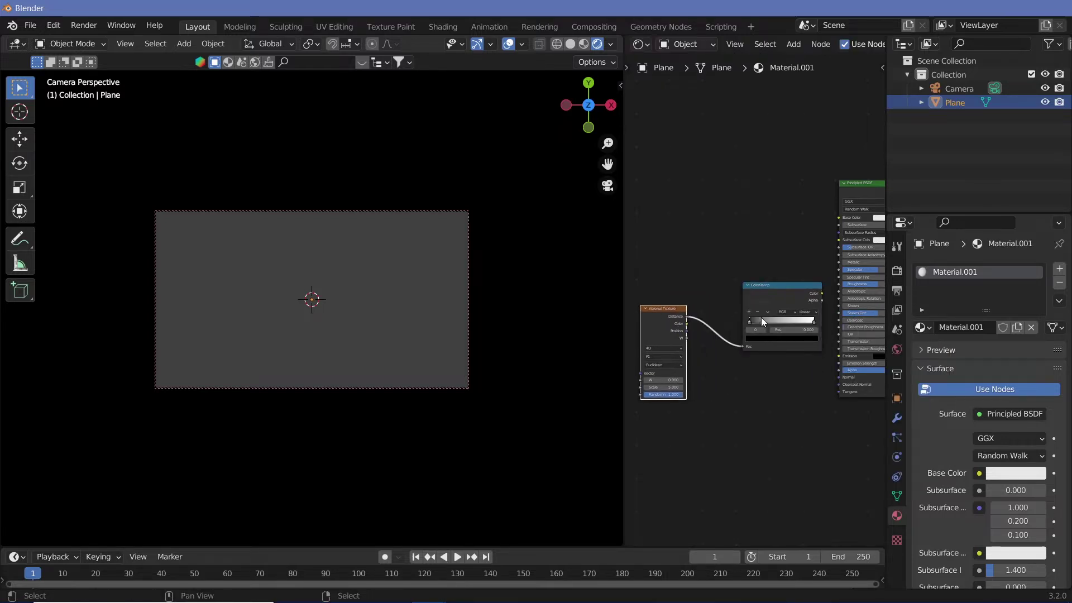
pyautogui.click(810, 312)
pyautogui.click(825, 347)
pyautogui.moveTo(815, 324); pyautogui.dragTo(767, 324)
pyautogui.moveTo(766, 402); pyautogui.dragTo(800, 409, button='middle')
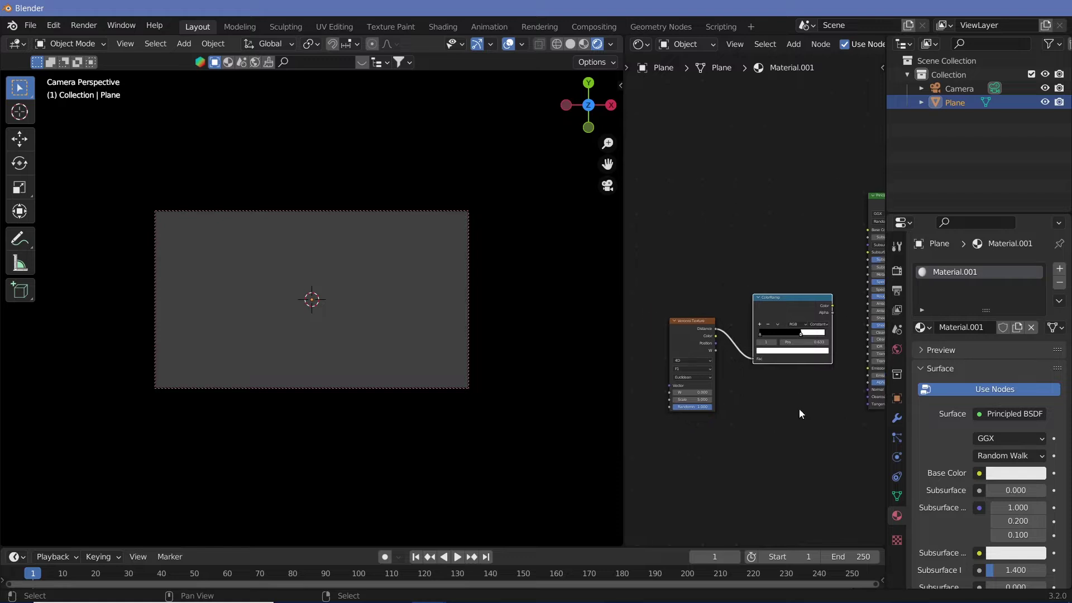
# Preview the ColorRamp on the plane through a Viewer and set Voronoi Scale to 4
pyautogui.keyDown('ctrl'); pyautogui.keyDown('shift'); pyautogui.click(783, 304); pyautogui.keyUp('shift'); pyautogui.keyUp('ctrl')
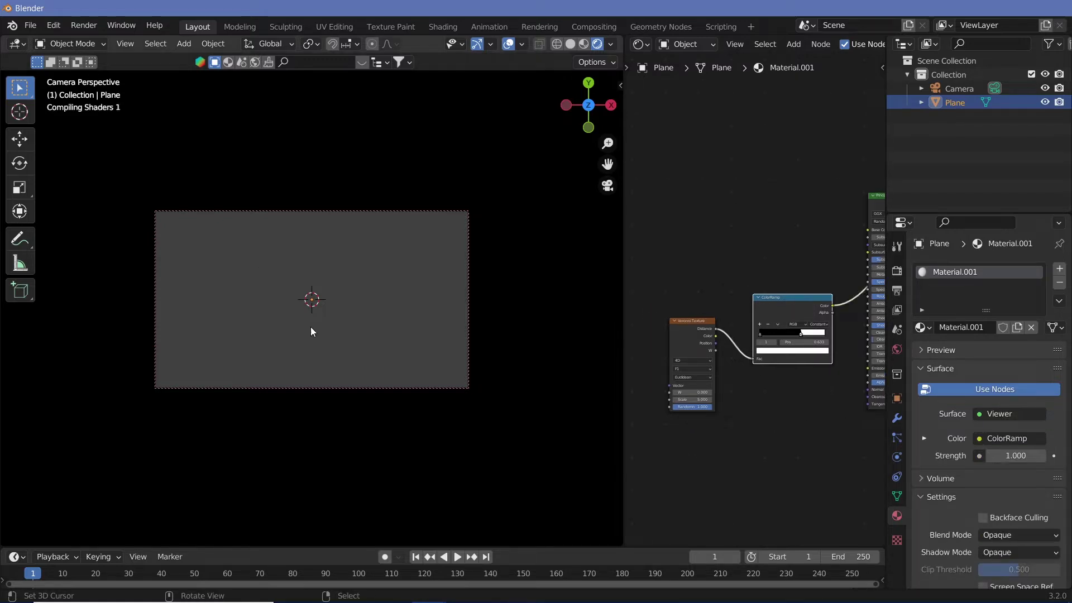
pyautogui.moveTo(683, 340); pyautogui.dragTo(743, 328, button='middle')
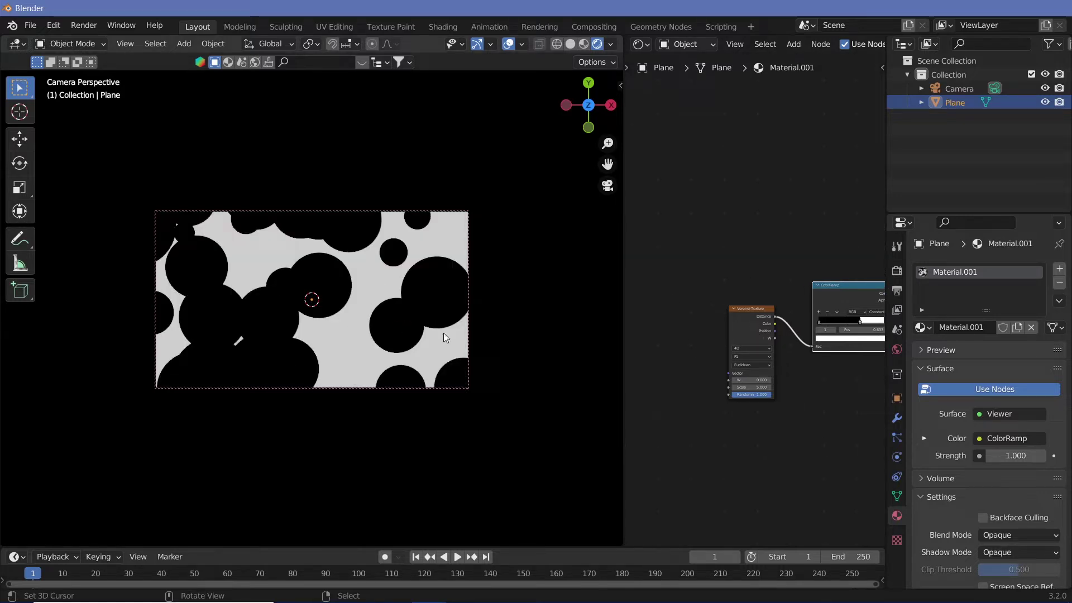
pyautogui.scroll(2, 782, 458)
pyautogui.moveTo(754, 410); pyautogui.dragTo(743, 410)
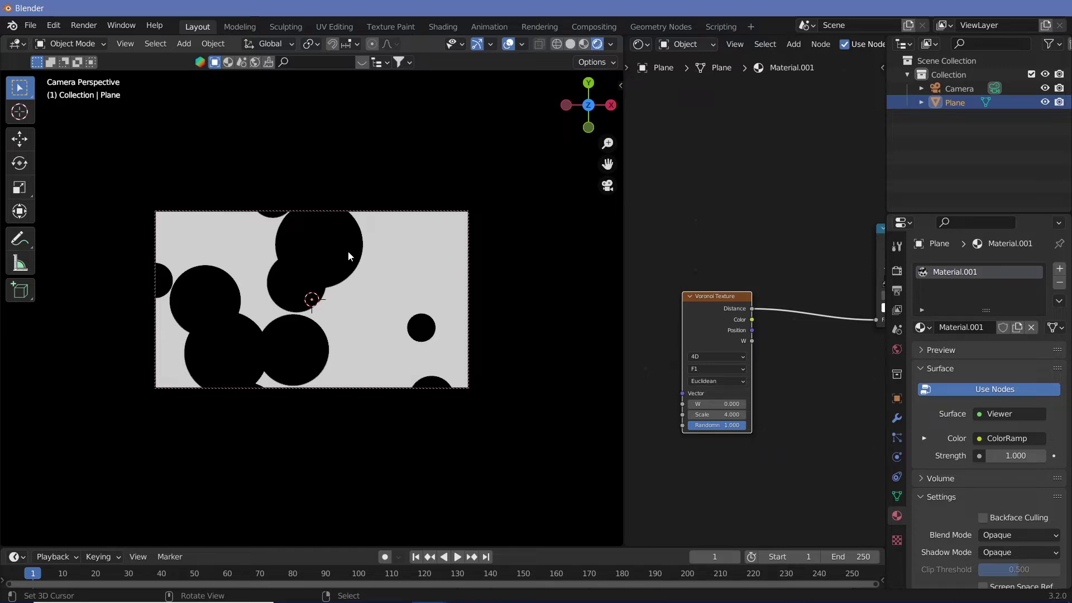
# Insert a Wave Texture on the Distance-to-ColorRamp link and set its Scale to 3
pyautogui.hotkey('shift', 'a')
pyautogui.click(836, 404)
pyautogui.write('wave')
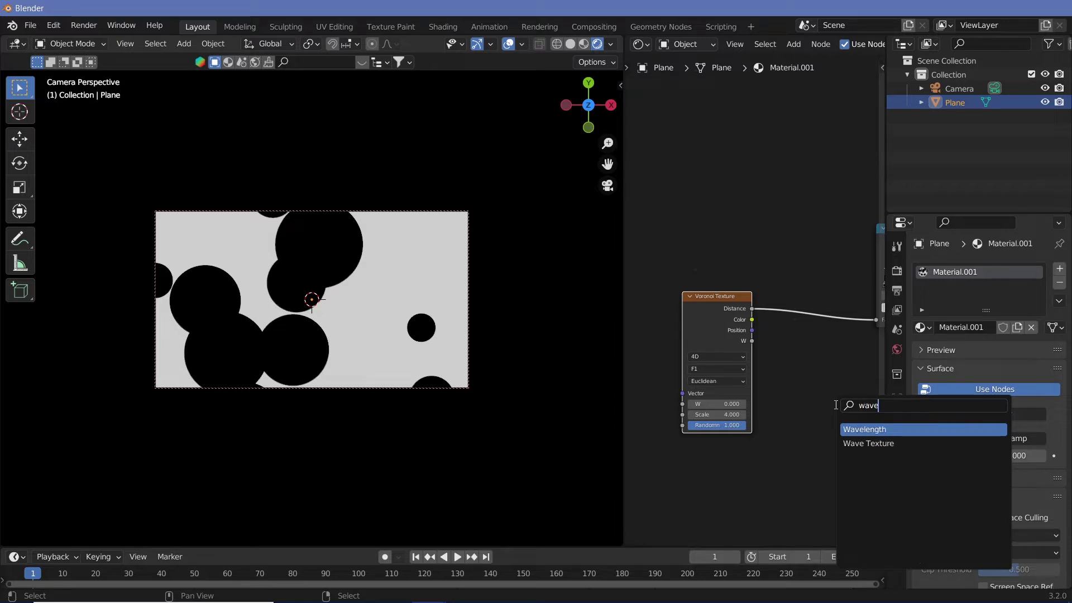
pyautogui.press('Down')
pyautogui.press('Return')
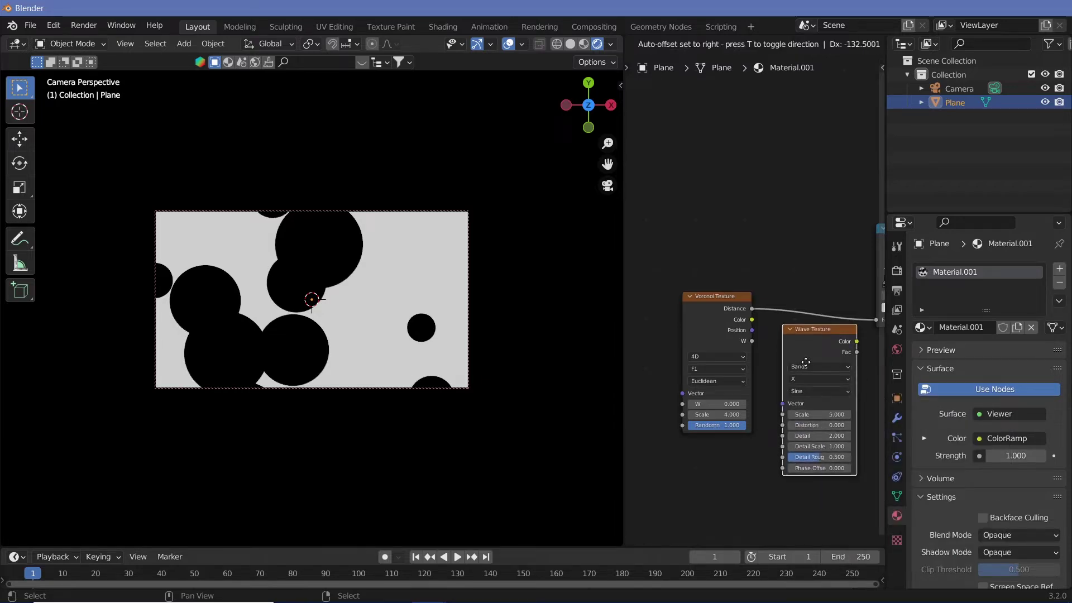
pyautogui.click(813, 327)
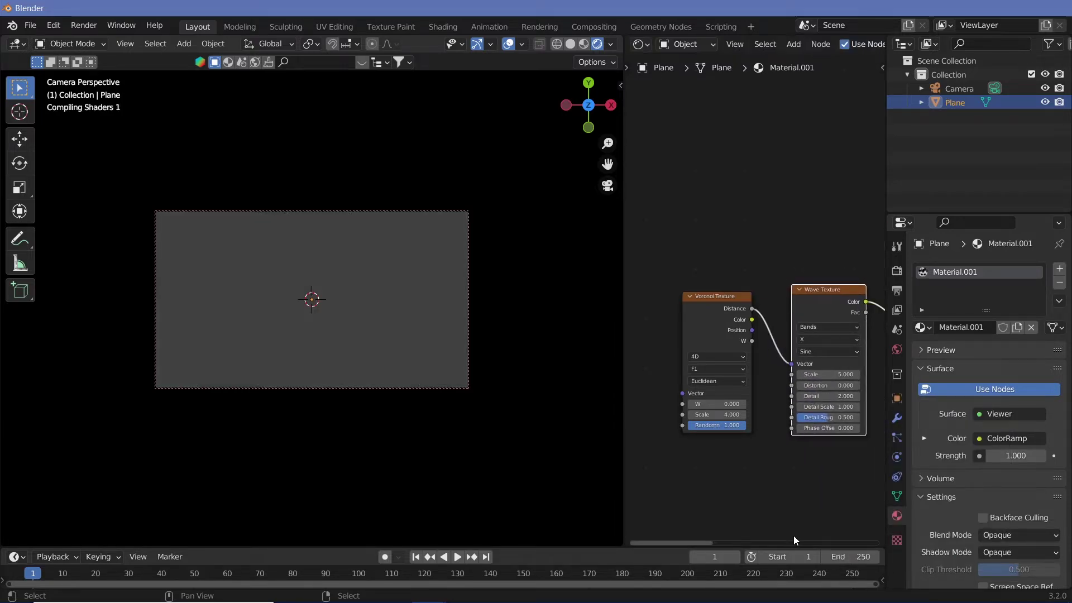
pyautogui.moveTo(793, 535); pyautogui.dragTo(777, 441, button='middle')
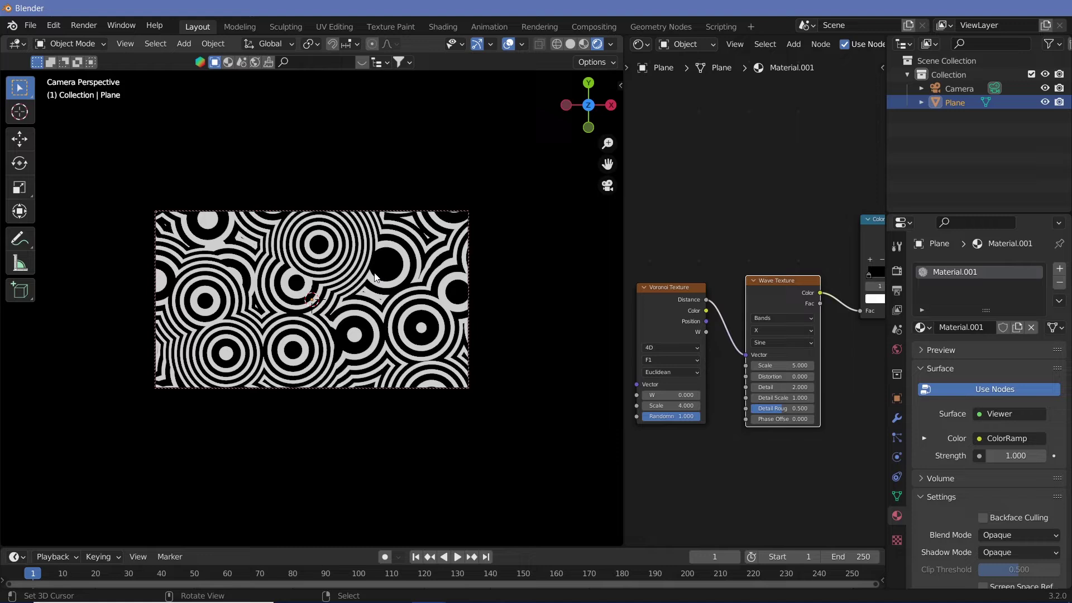
pyautogui.click(773, 366)
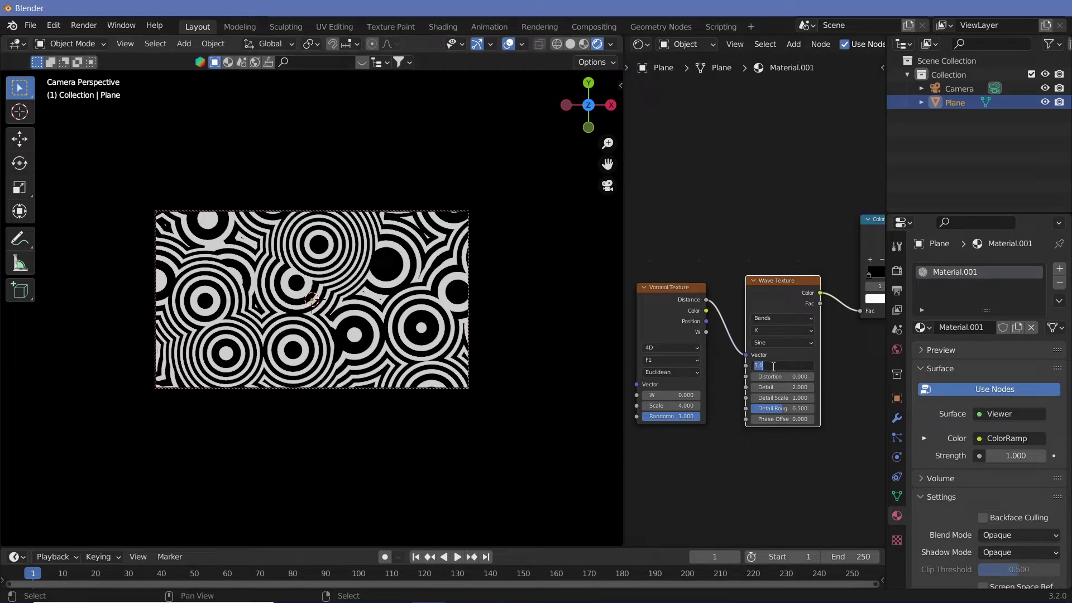
pyautogui.write('3')
pyautogui.press('Return')
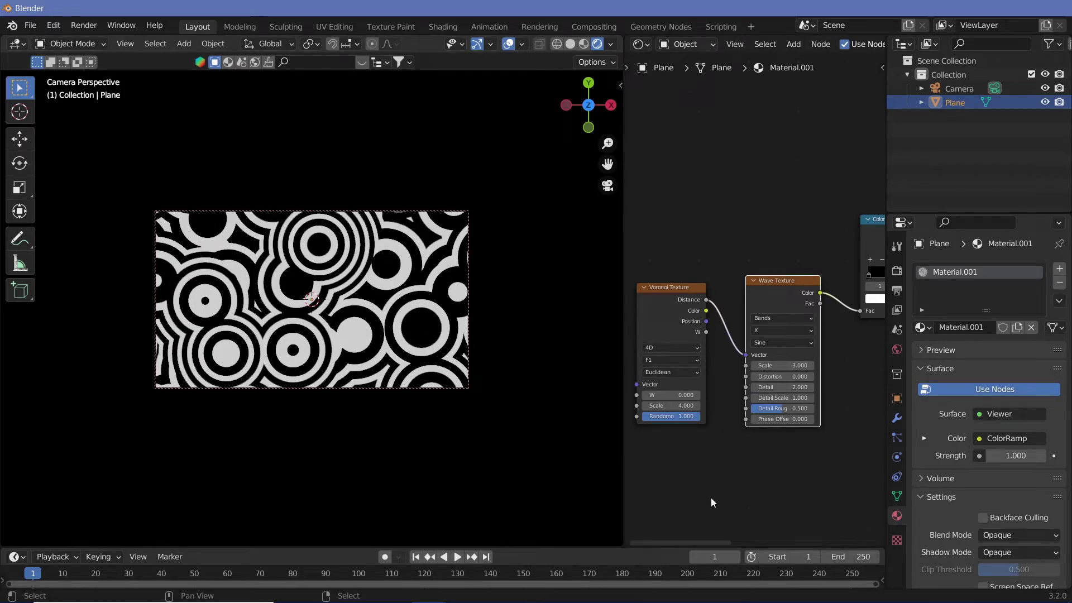
pyautogui.moveTo(712, 498); pyautogui.dragTo(755, 485, button='middle')
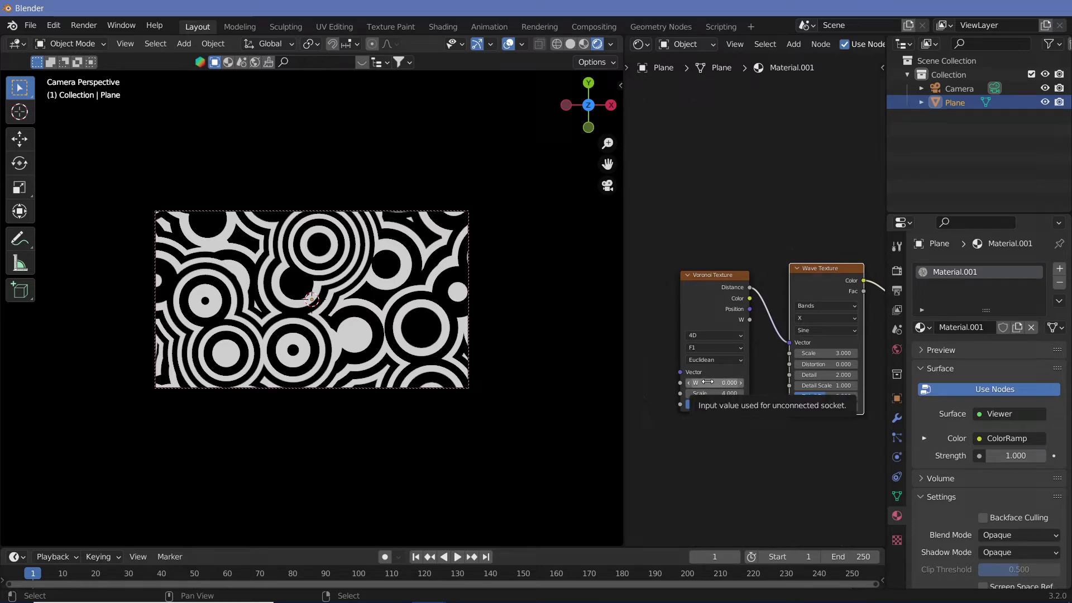
# Add a Value node with a driver whose expression uses frame
pyautogui.keyDown('ctrl'); pyautogui.hscroll(-5, 707, 382); pyautogui.keyUp('ctrl')
pyautogui.hotkey('shift', 'a')
pyautogui.write('value')
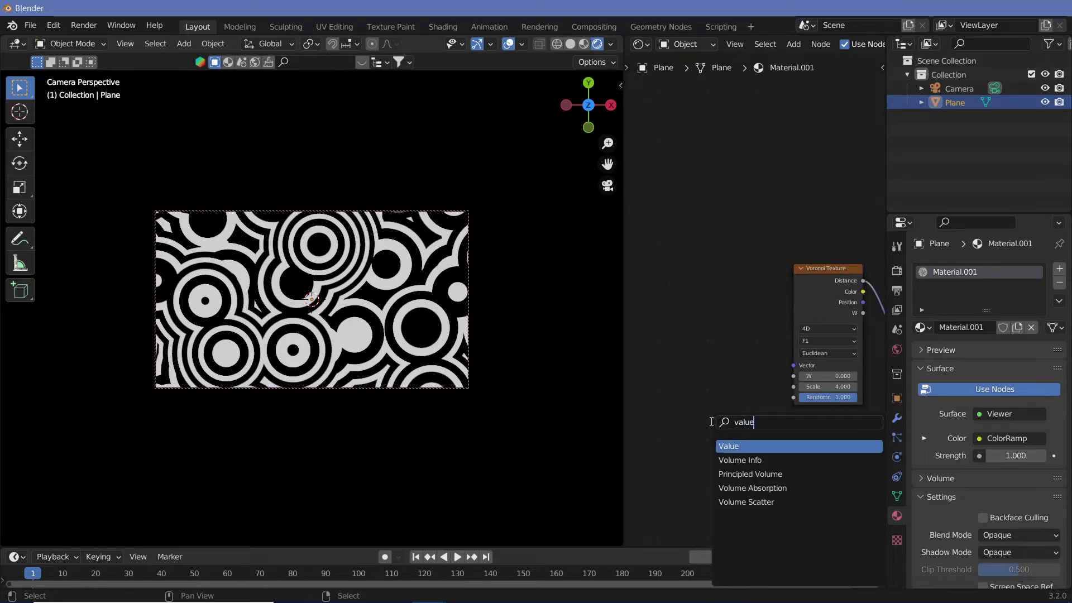
pyautogui.click(768, 446)
pyautogui.click(768, 433)
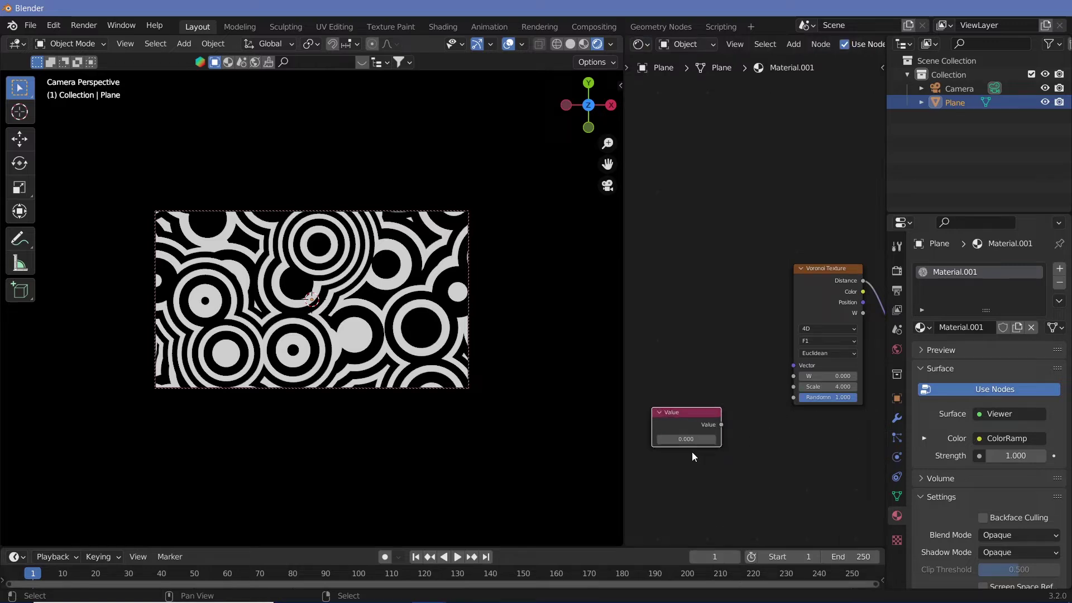
pyautogui.rightClick(675, 441)
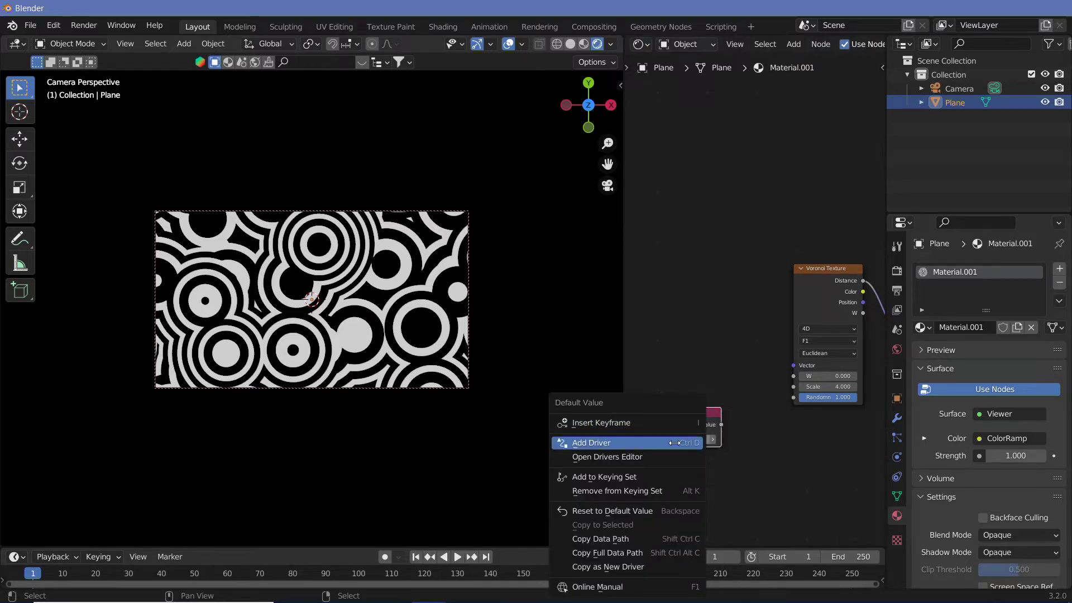
pyautogui.click(675, 442)
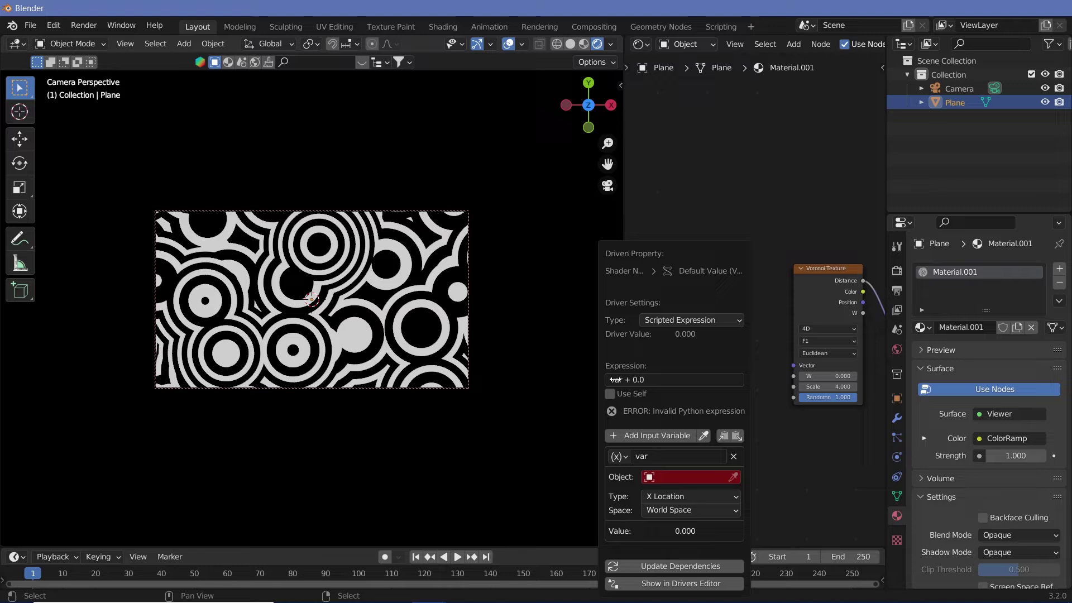
pyautogui.click(624, 382)
pyautogui.moveTo(623, 380); pyautogui.dragTo(601, 383)
pyautogui.write('frame')
pyautogui.press('Return')
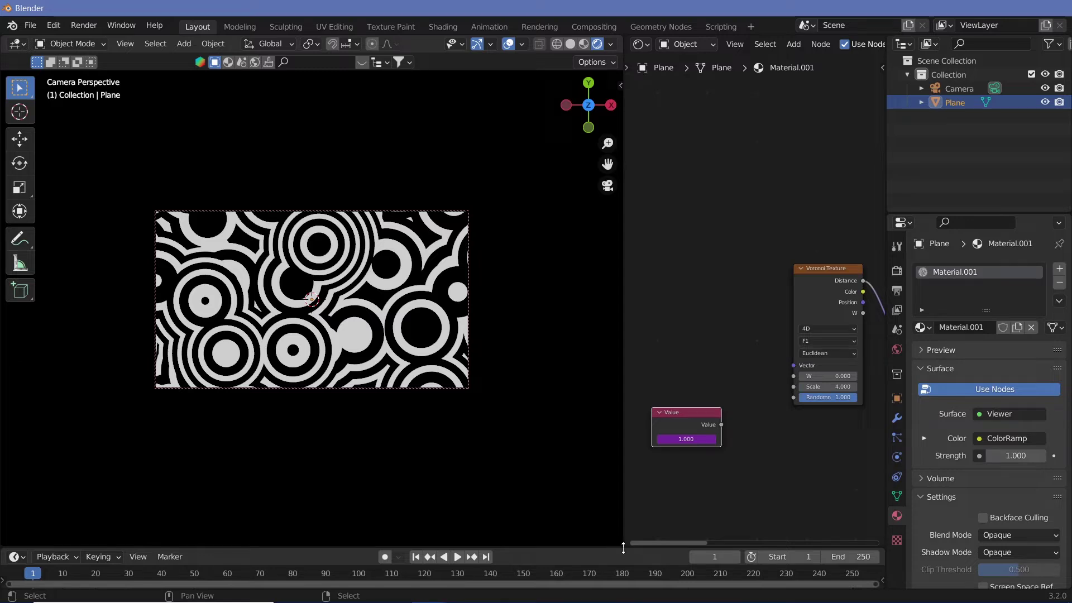
# Enlarge the timeline and play the animation, stopping at frame 45 so Value reads 45.000
pyautogui.moveTo(623, 549); pyautogui.dragTo(623, 482)
pyautogui.press('space')
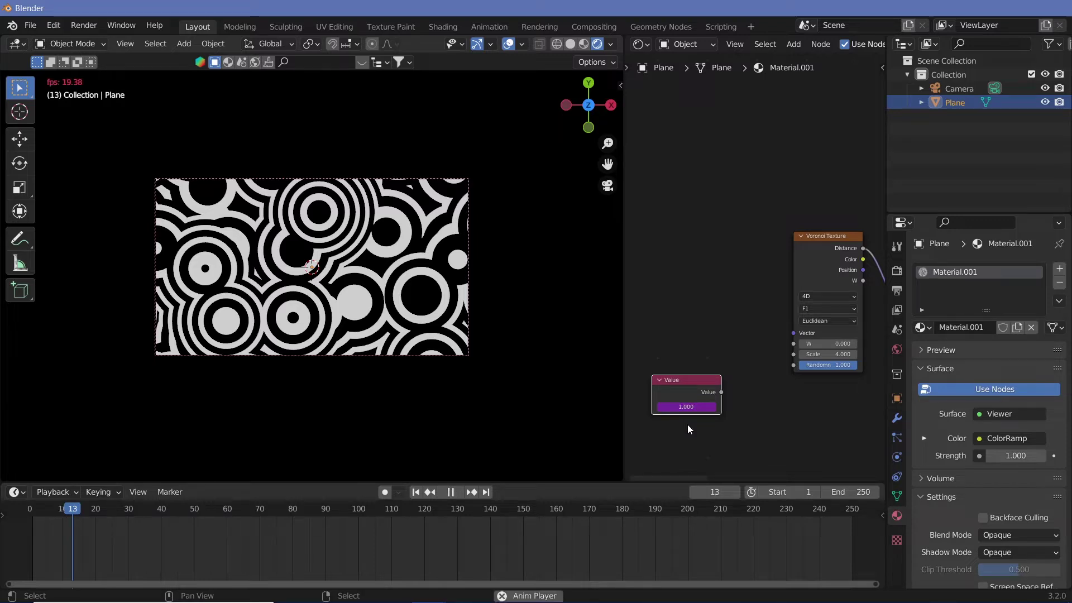
pyautogui.click(694, 407)
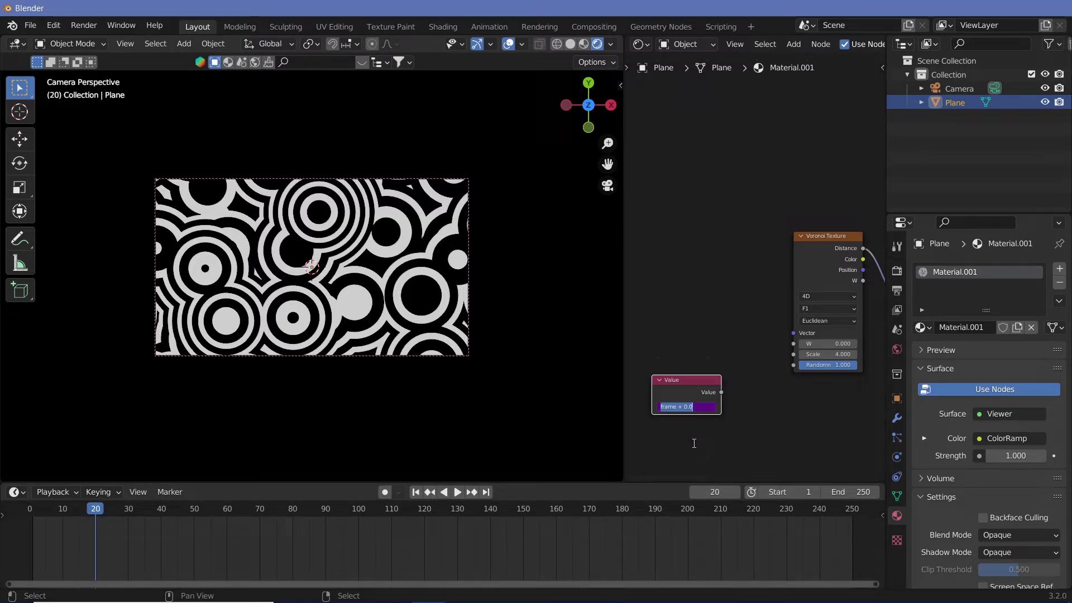
pyautogui.press('Return')
pyautogui.press('space')
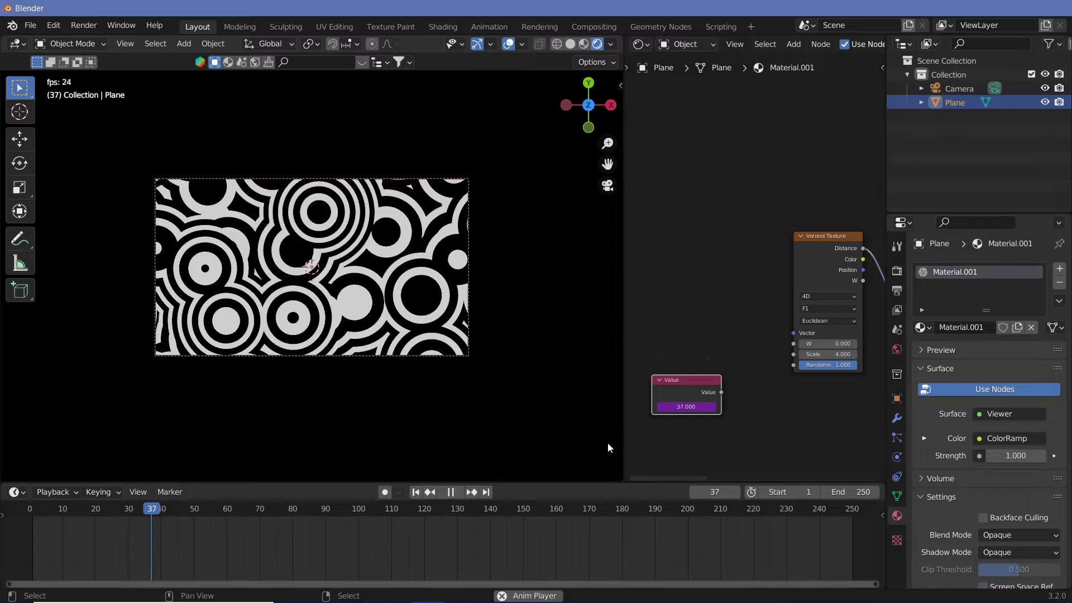
pyautogui.press('space')
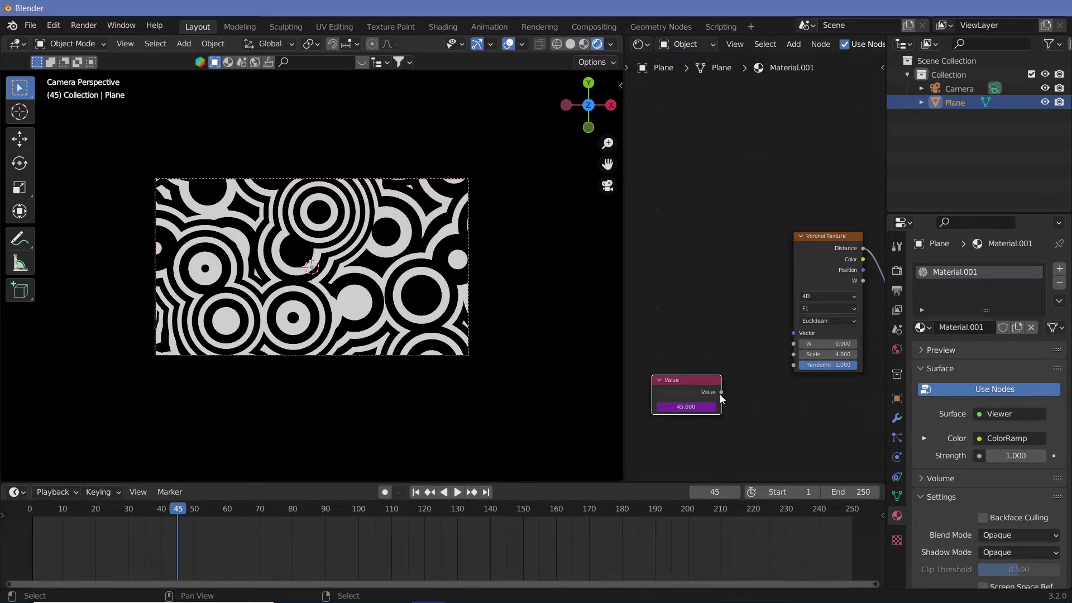
pyautogui.moveTo(719, 388); pyautogui.dragTo(696, 377)
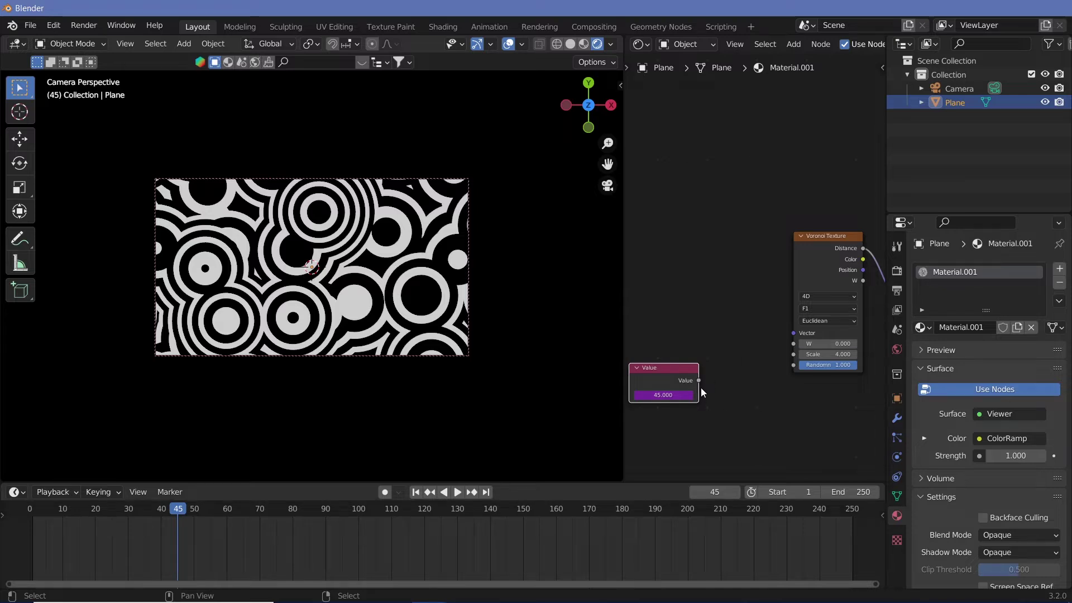
# Add a Math node and set its operation to Divide
pyautogui.hotkey('shift', 'a')
pyautogui.click(760, 403)
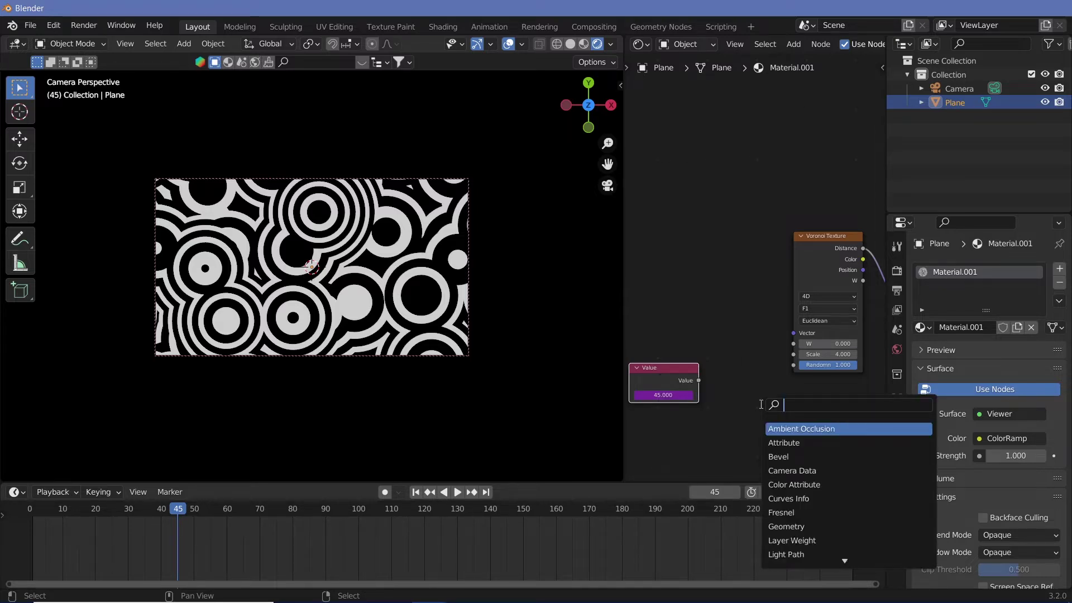
pyautogui.write('math')
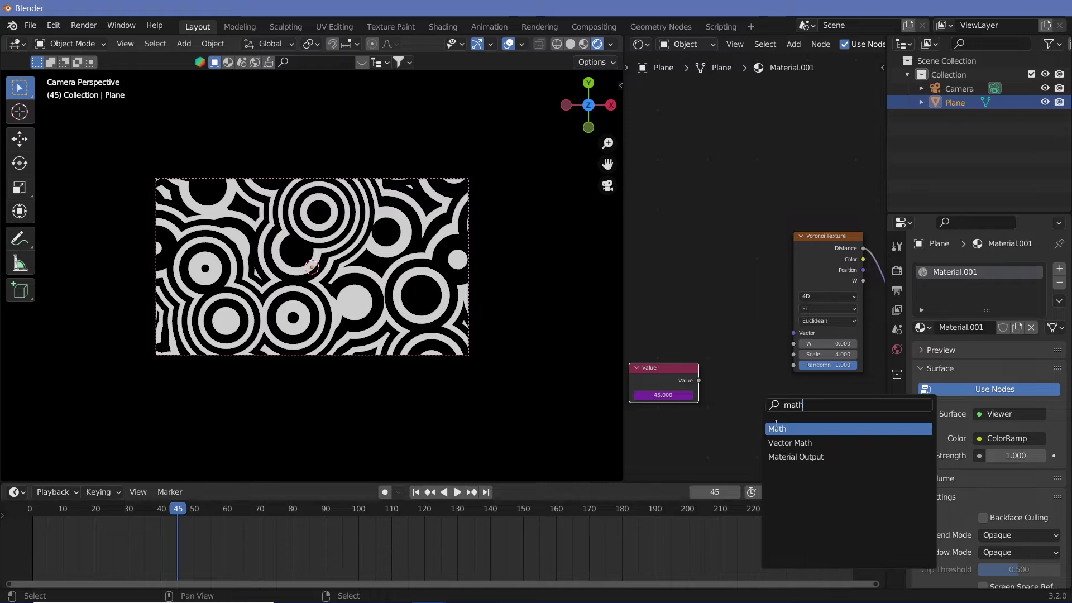
pyautogui.press('Return')
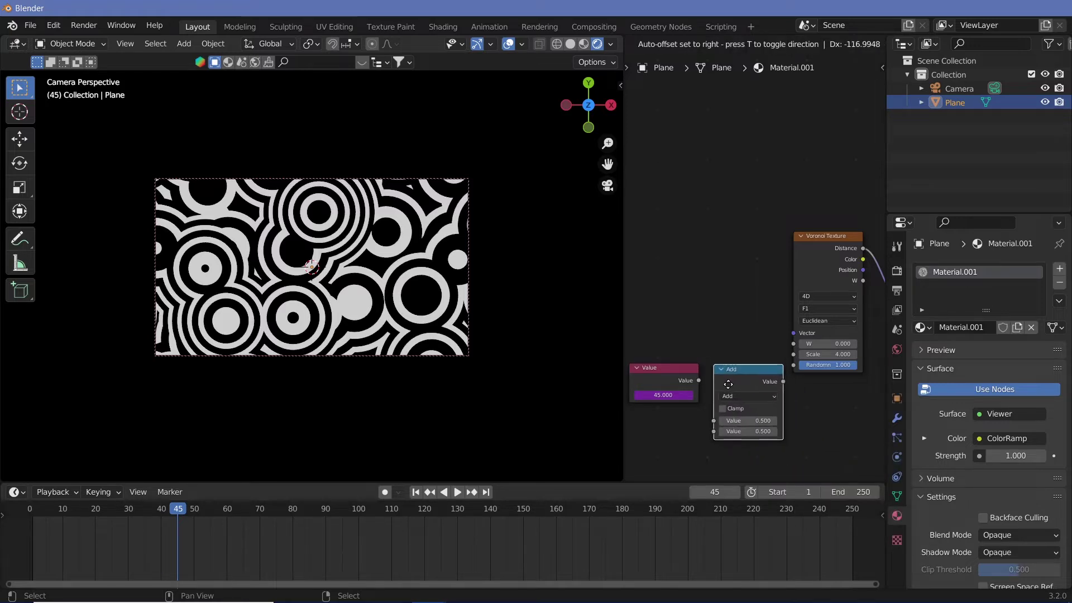
pyautogui.click(730, 399)
pyautogui.click(731, 394)
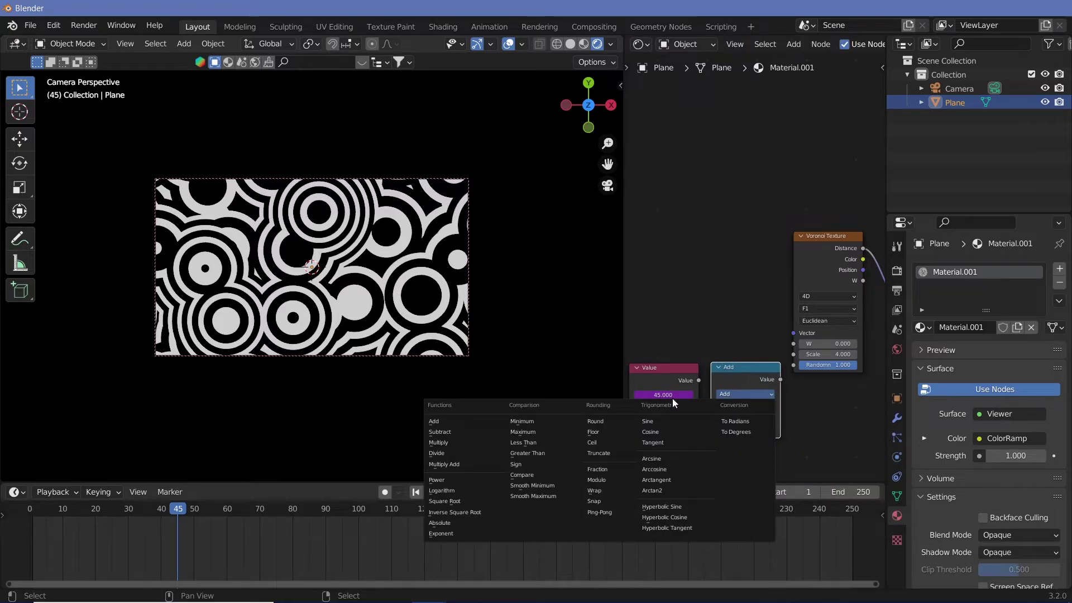
pyautogui.click(451, 455)
# Divide the Value by 300, link the result into the Voronoi W, and preview the animation
pyautogui.moveTo(696, 389); pyautogui.dragTo(721, 419)
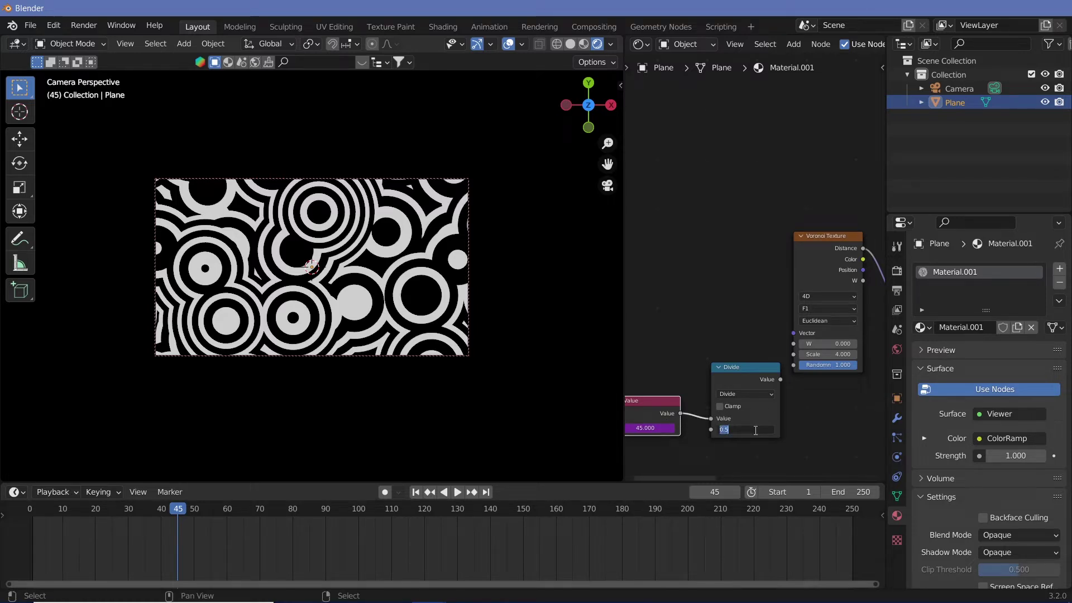
pyautogui.write('10')
pyautogui.press('Return')
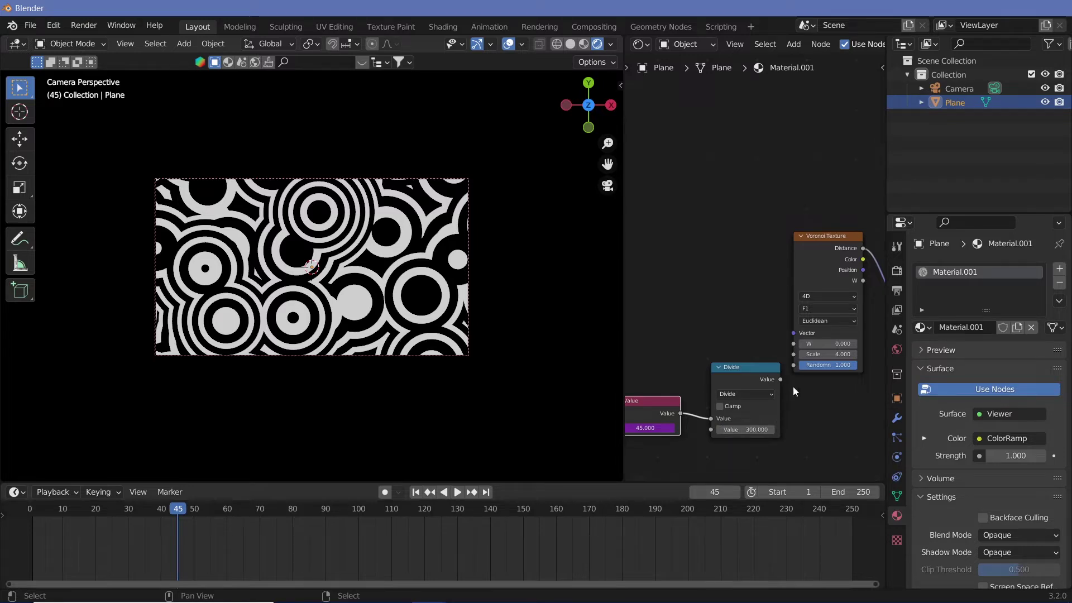
pyautogui.moveTo(780, 380); pyautogui.dragTo(795, 345)
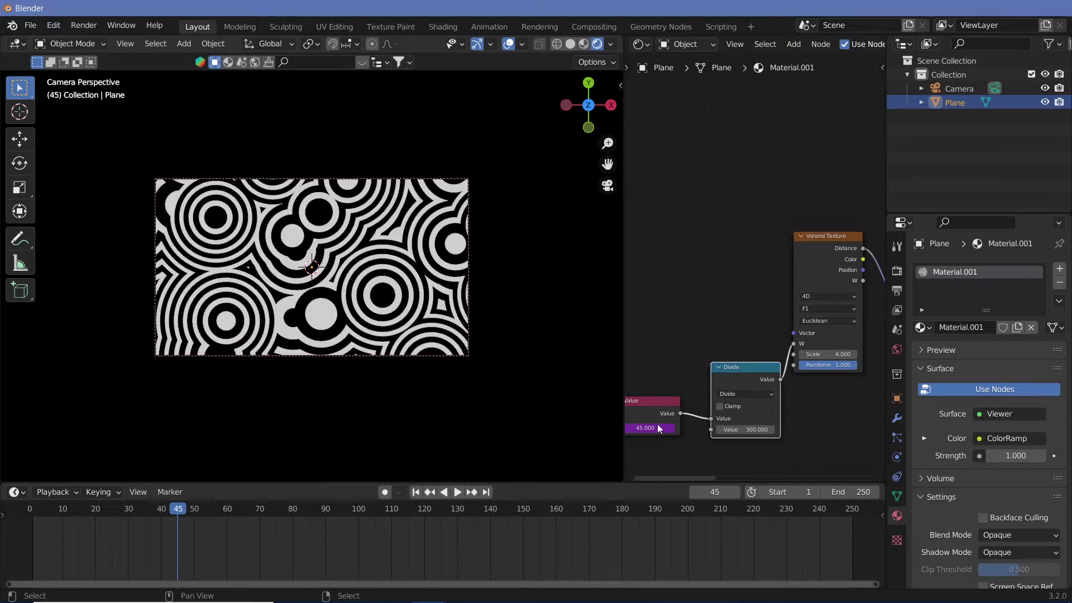
pyautogui.press('space')
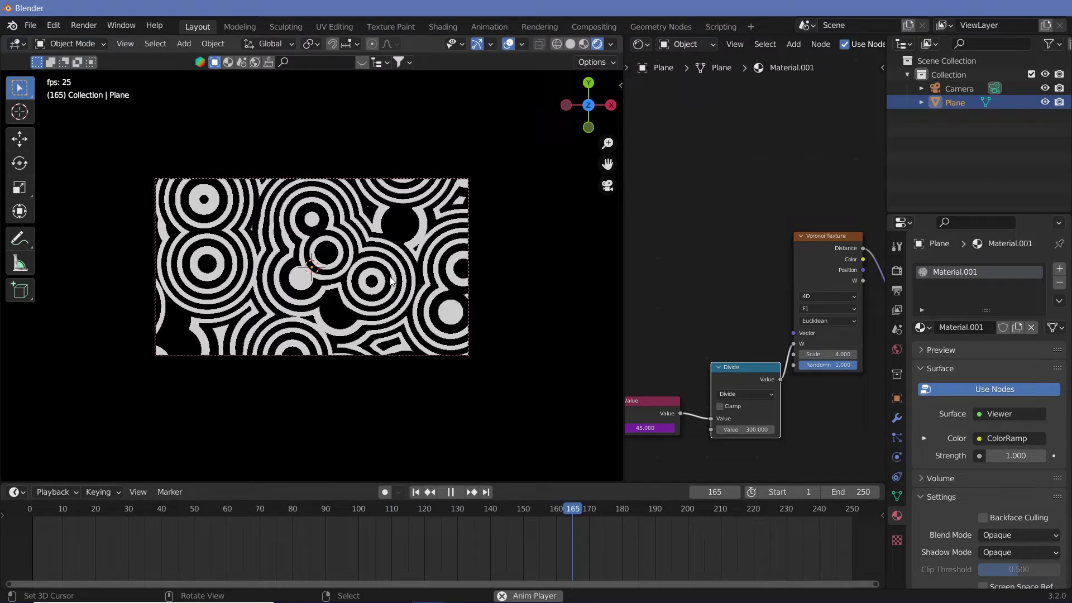
pyautogui.press('space')
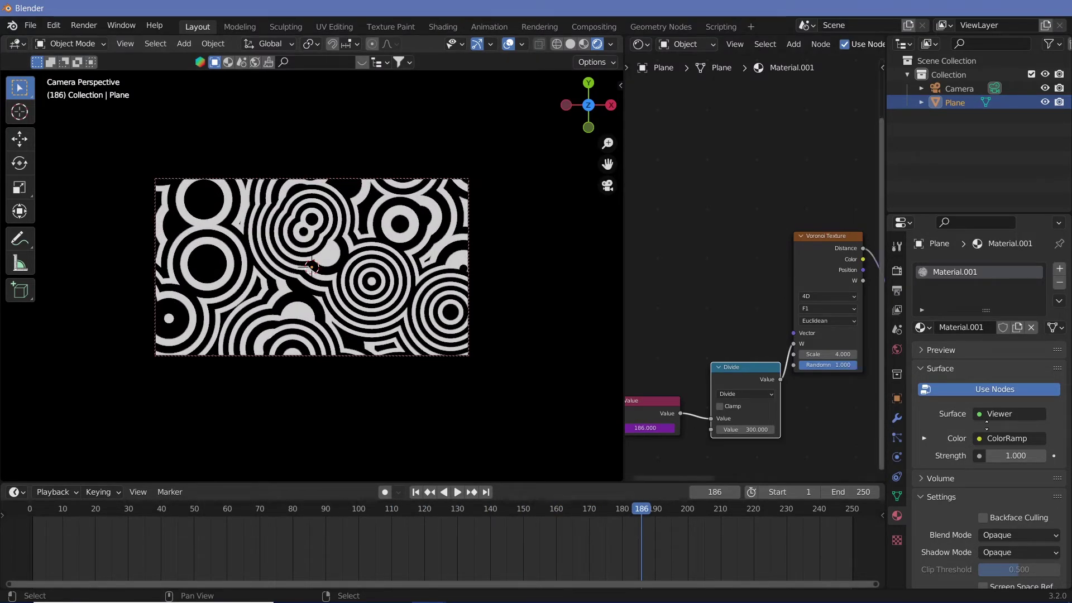
# Link the ColorRamp Color to the Principled BSDF Emission and make that shader the surface output
pyautogui.moveTo(840, 406); pyautogui.dragTo(761, 436, button='middle')
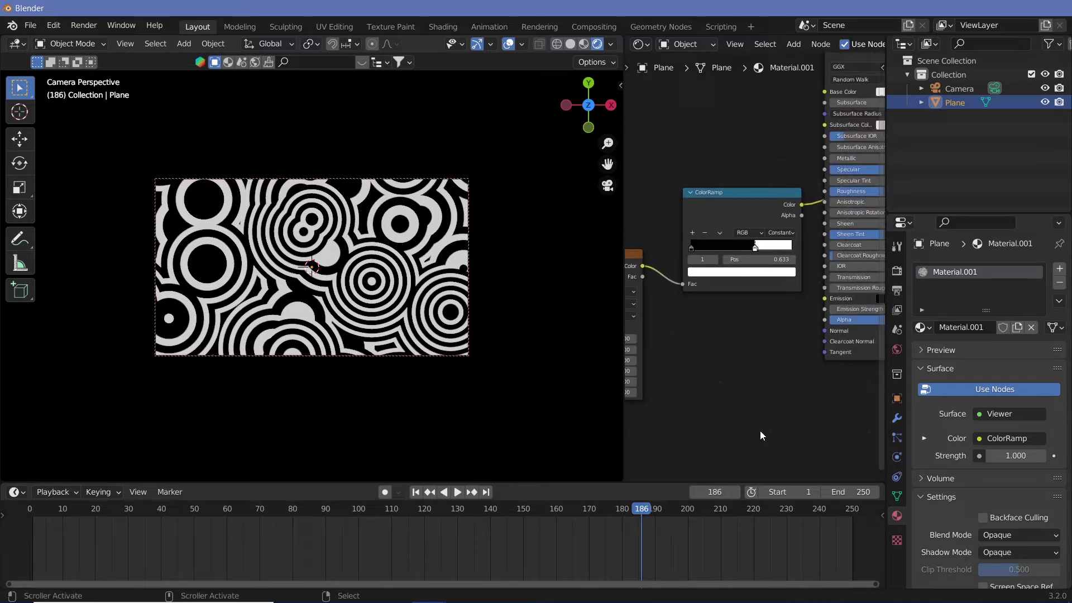
pyautogui.moveTo(800, 206); pyautogui.dragTo(827, 300)
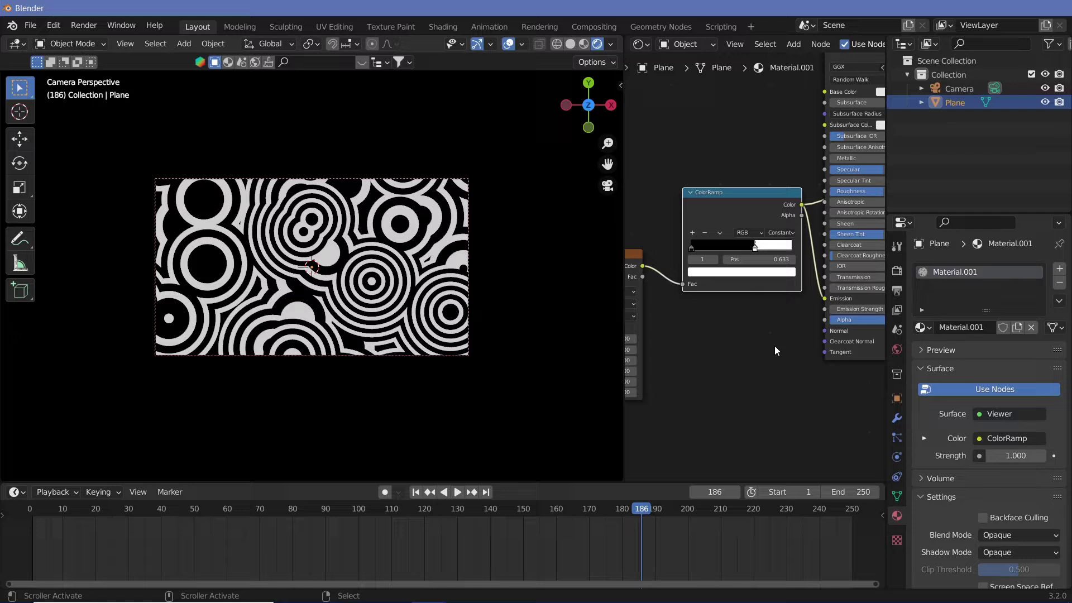
pyautogui.moveTo(775, 346); pyautogui.dragTo(666, 394, button='middle')
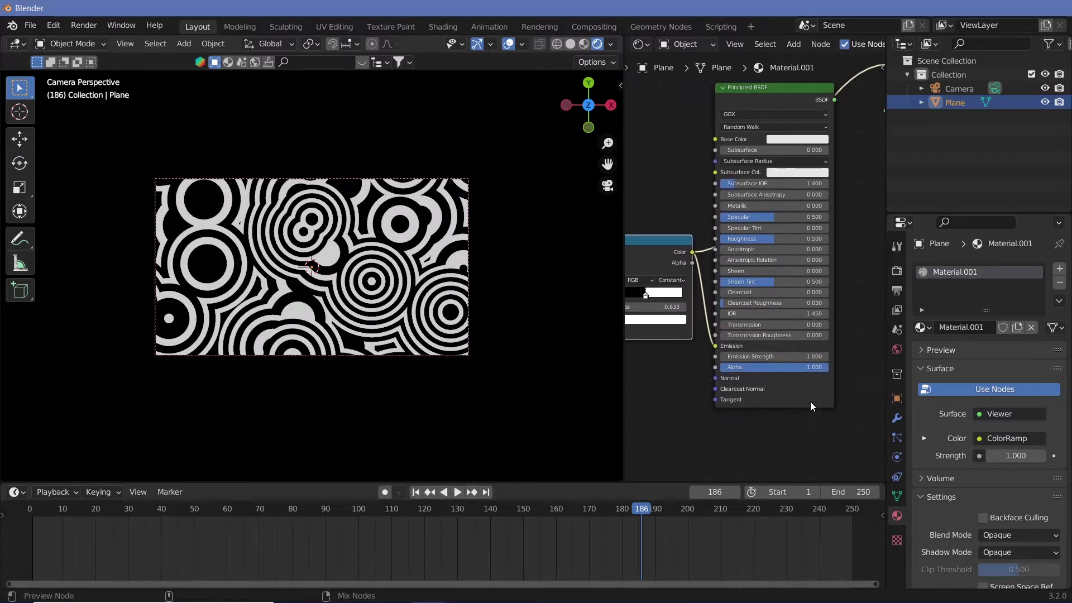
pyautogui.keyDown('ctrl'); pyautogui.keyDown('shift'); pyautogui.click(806, 437); pyautogui.keyUp('shift'); pyautogui.keyUp('ctrl')
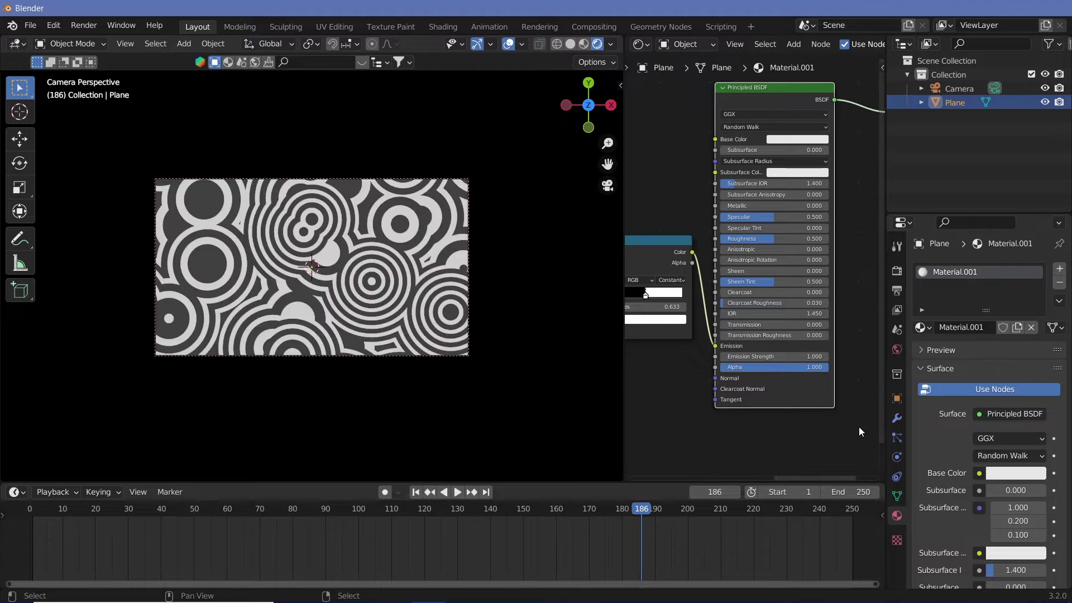
# Set the World background colour to black
pyautogui.click(898, 351)
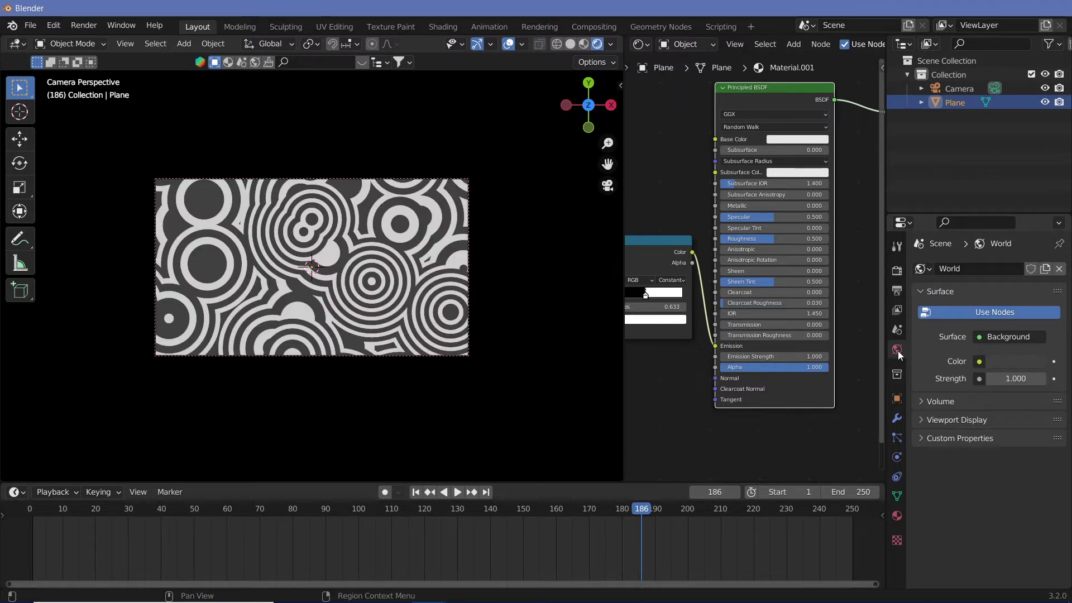
pyautogui.click(1026, 366)
pyautogui.moveTo(1034, 240); pyautogui.dragTo(1035, 264)
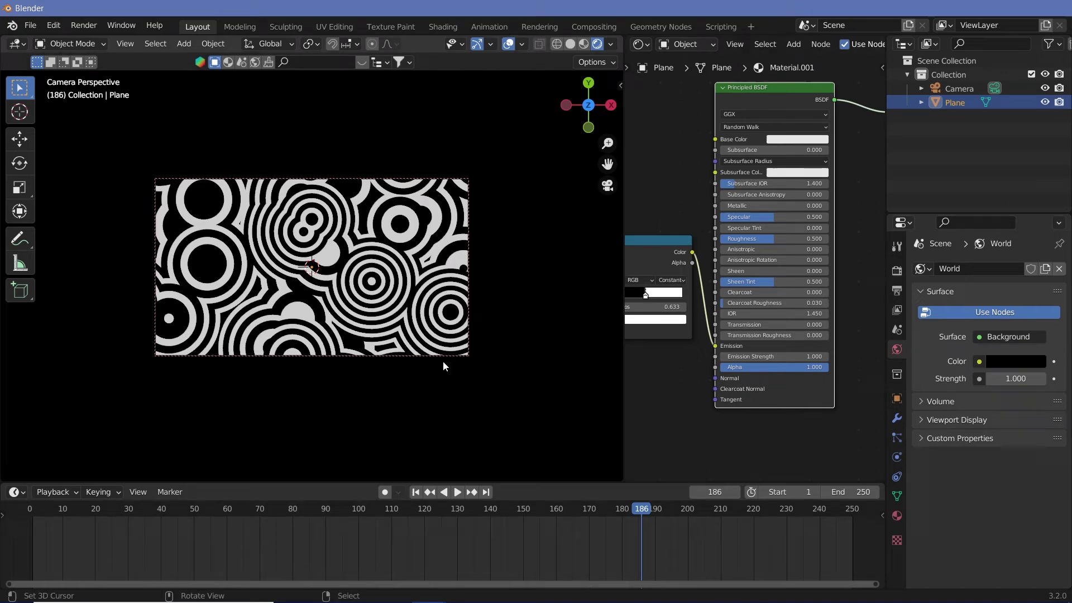
# Set the timeline End frame to 300
pyautogui.press('space')
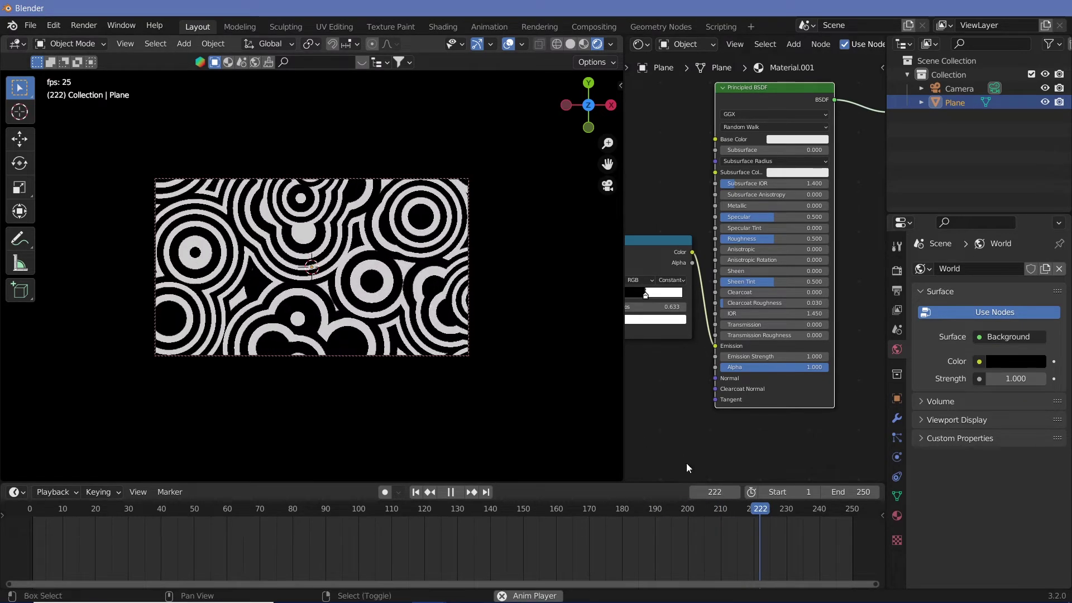
pyautogui.press('space')
pyautogui.doubleClick(853, 491)
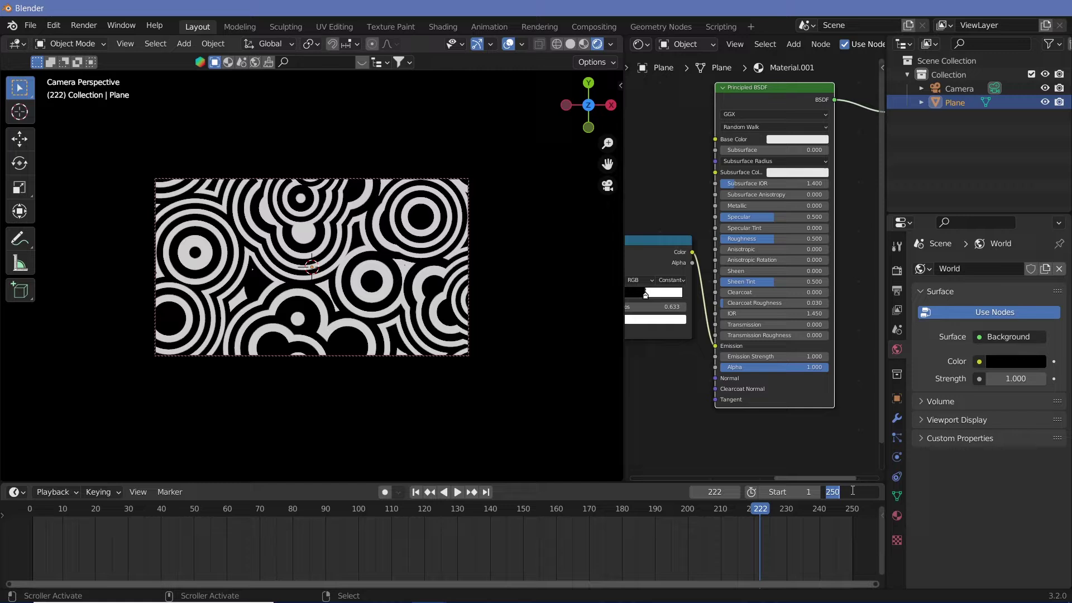
pyautogui.write('30')
pyautogui.press('Return')
pyautogui.doubleClick(852, 492)
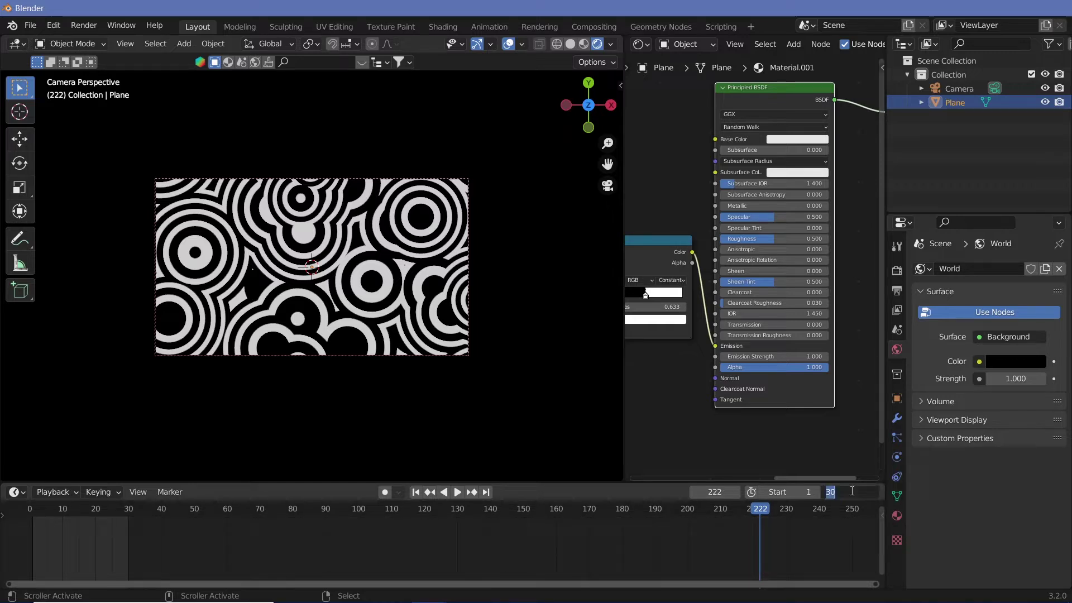
pyautogui.write('300')
pyautogui.press('Return')
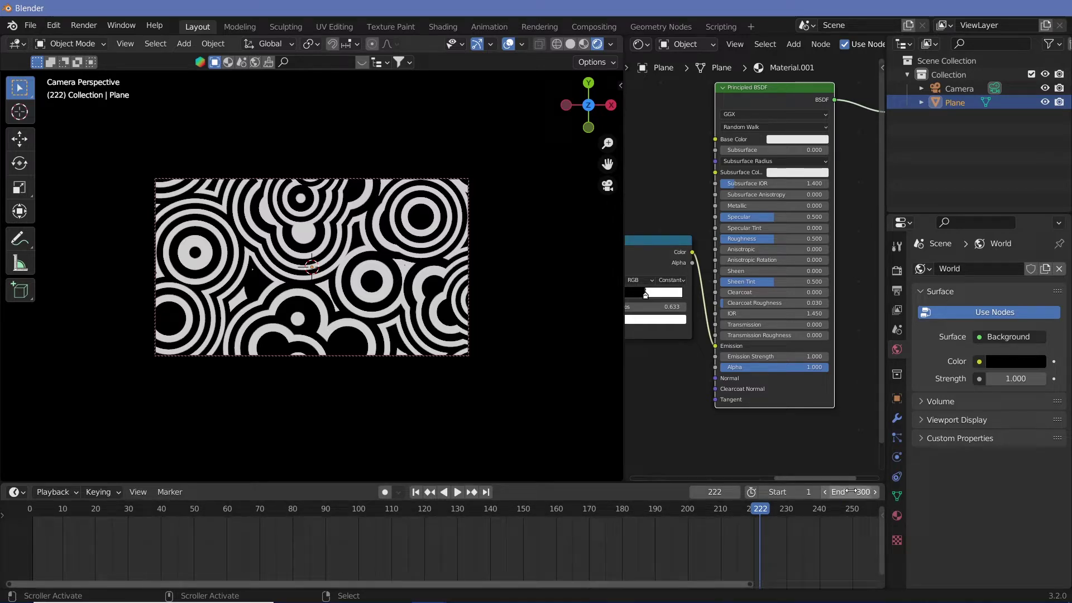
# Set the Frame Rate to 30 fps and play the animation to check it
pyautogui.click(896, 291)
pyautogui.click(1014, 393)
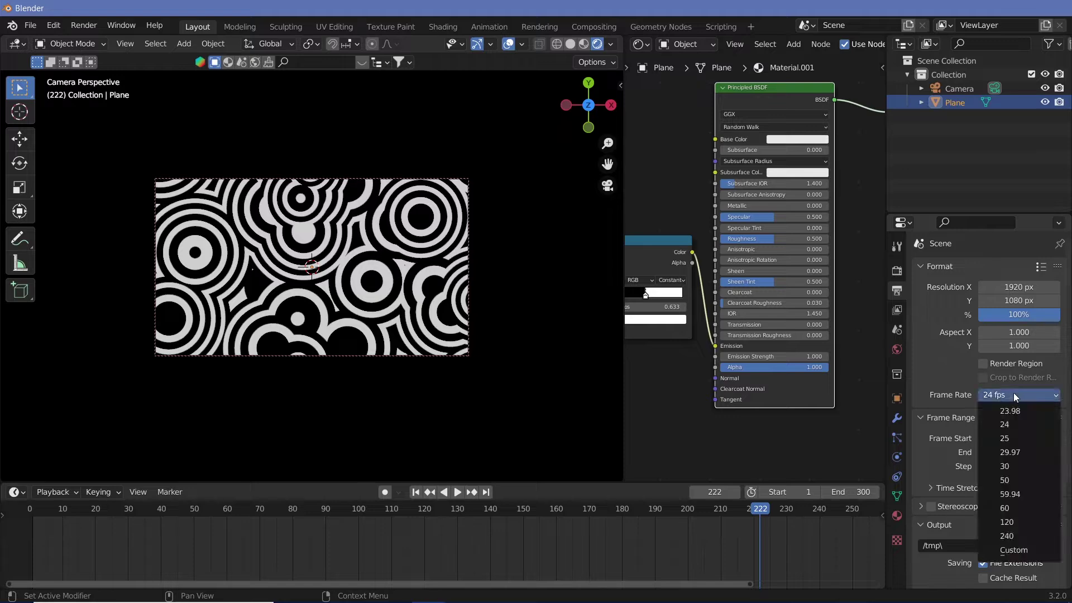
pyautogui.click(1024, 469)
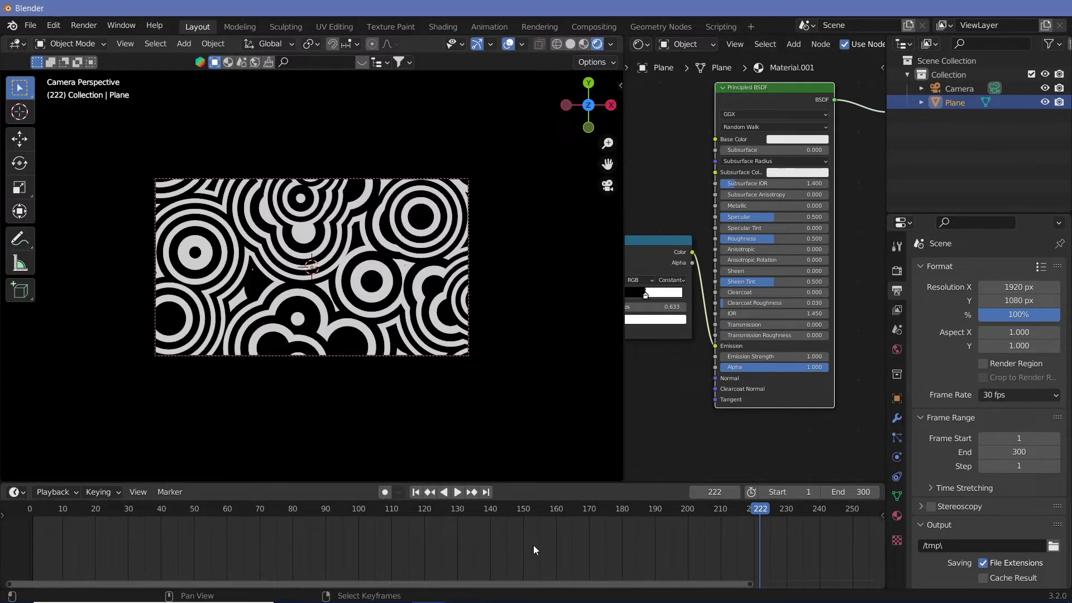
pyautogui.press('space')
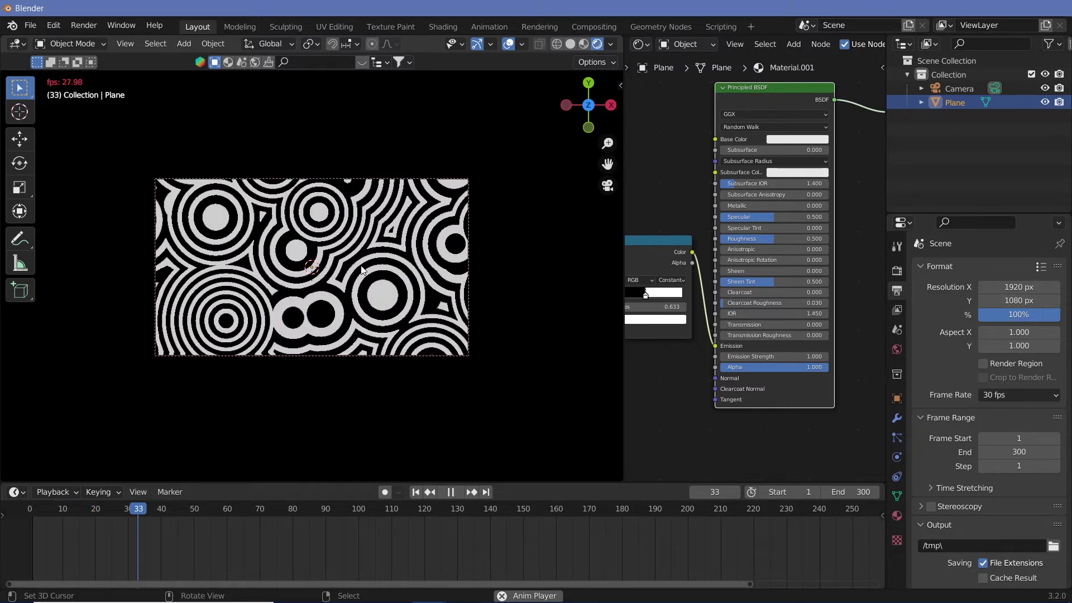
pyautogui.press('space')
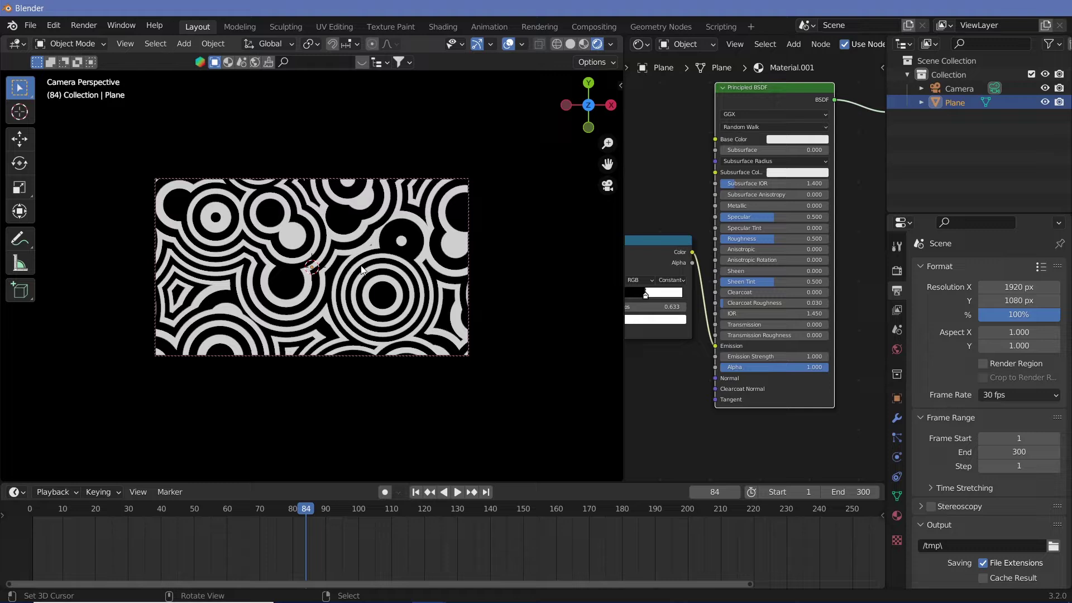
# Move the ColorRamp black stop to 0.033 and white stop to 0.942, then play the thin rings
pyautogui.moveTo(674, 401); pyautogui.dragTo(775, 421, button='middle')
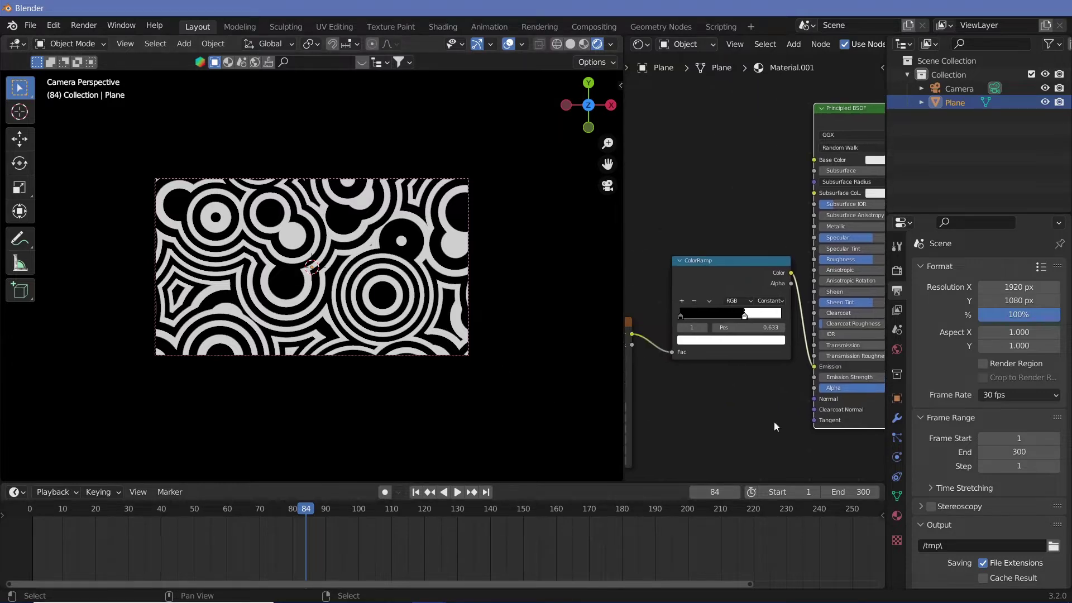
pyautogui.moveTo(746, 316); pyautogui.dragTo(691, 314)
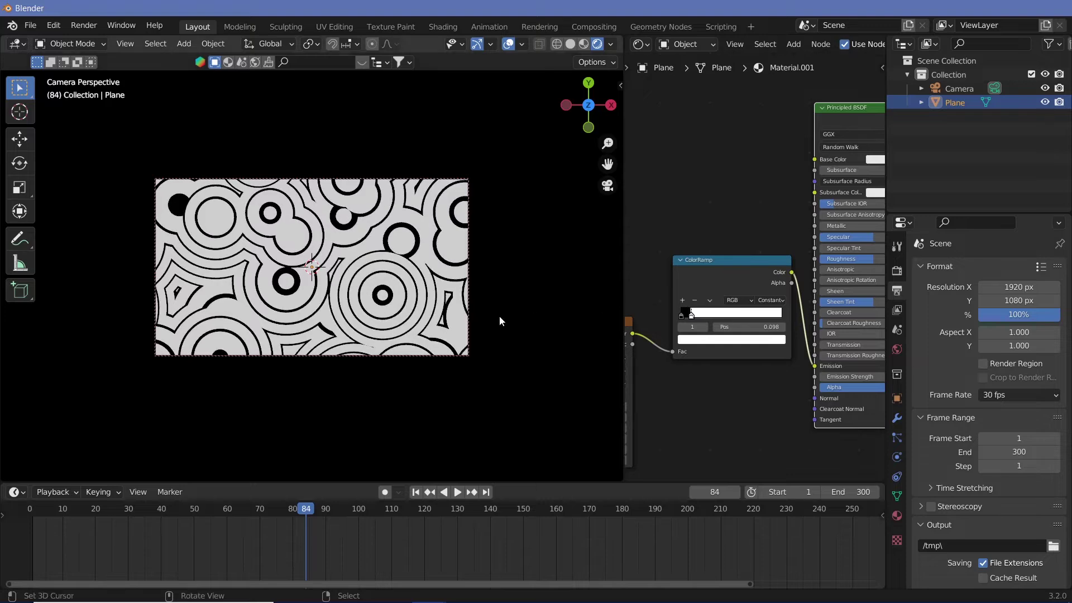
pyautogui.press('space')
pyautogui.press('space')
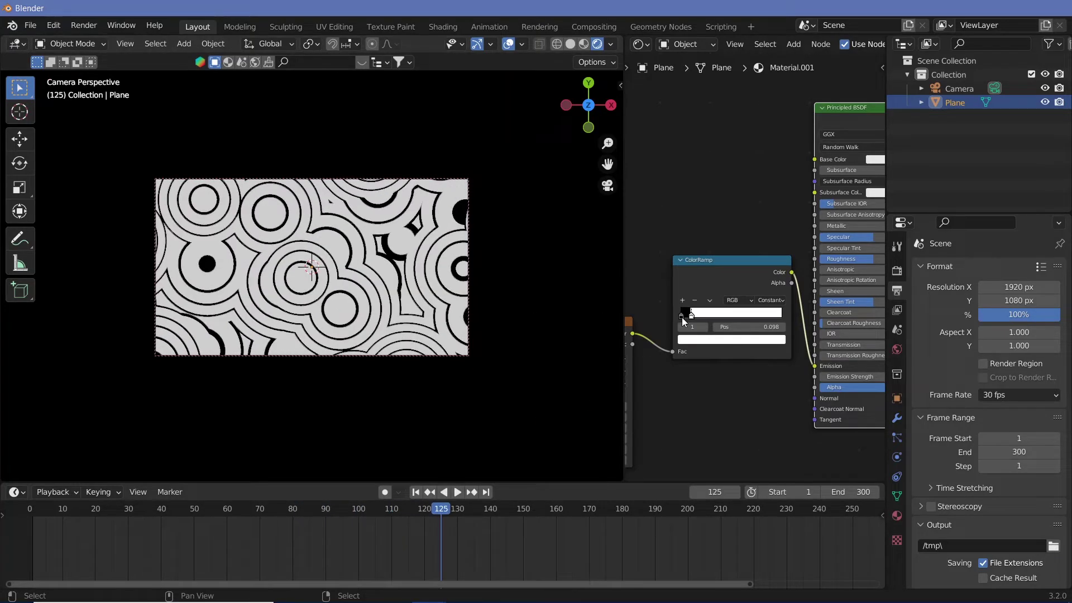
pyautogui.moveTo(690, 315); pyautogui.dragTo(782, 316)
pyautogui.moveTo(681, 316); pyautogui.dragTo(685, 316)
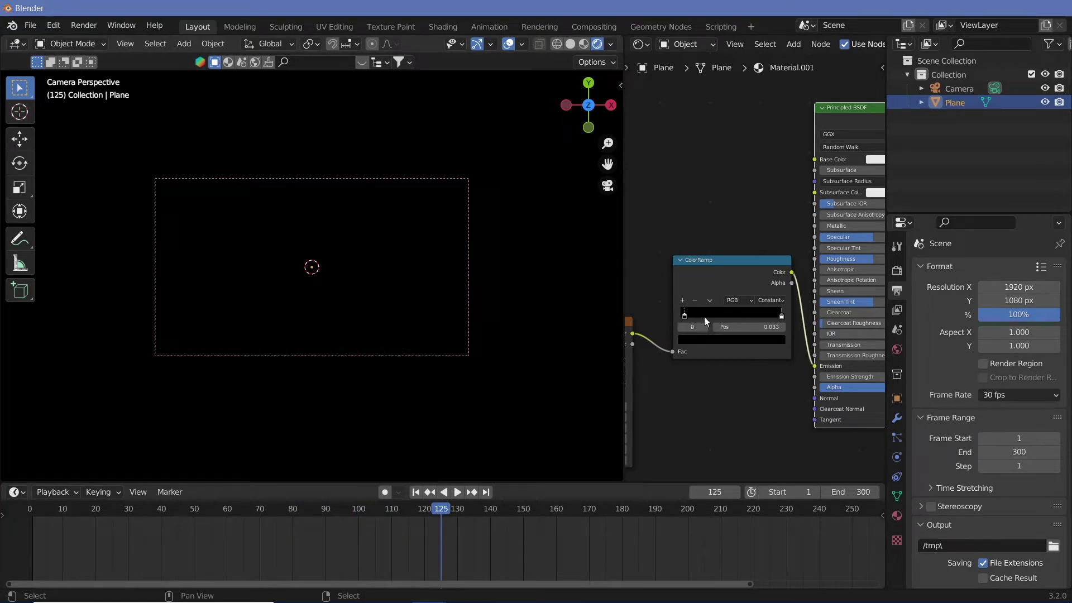
pyautogui.moveTo(782, 317); pyautogui.dragTo(776, 316)
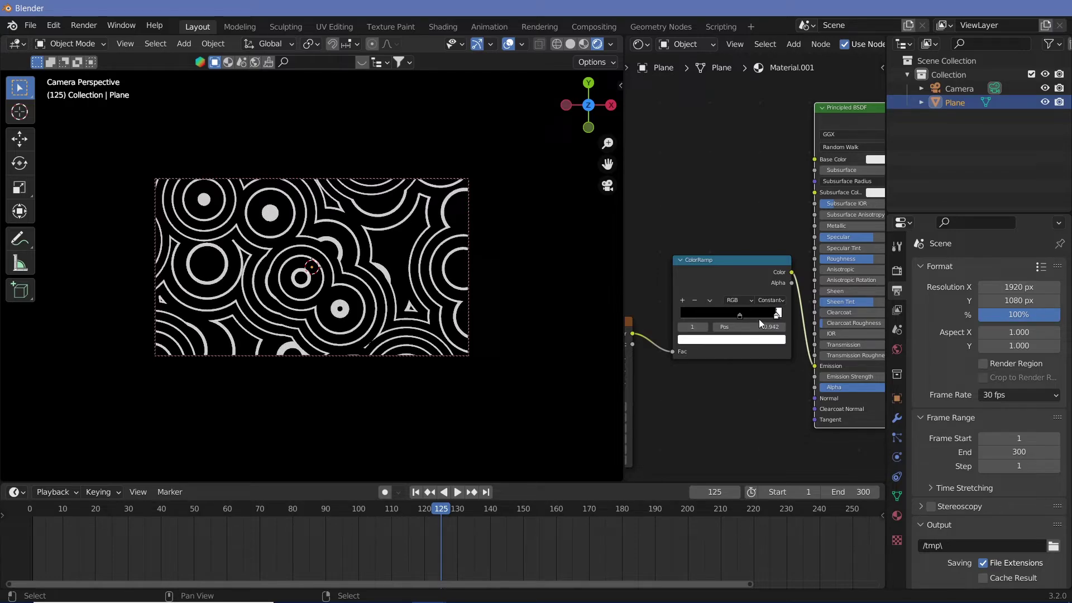
pyautogui.press('space')
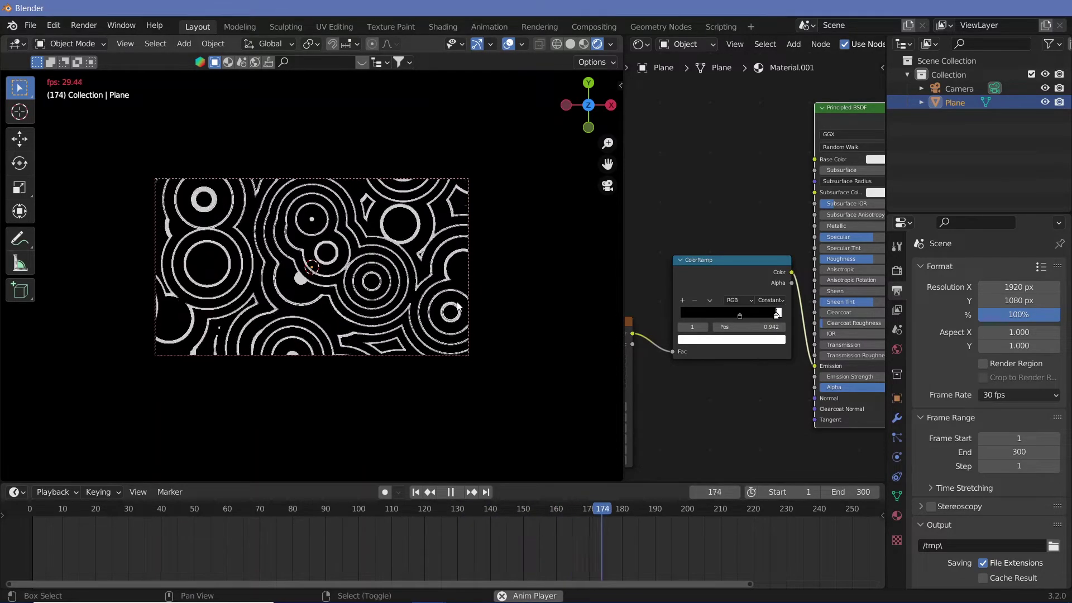
pyautogui.press('space')
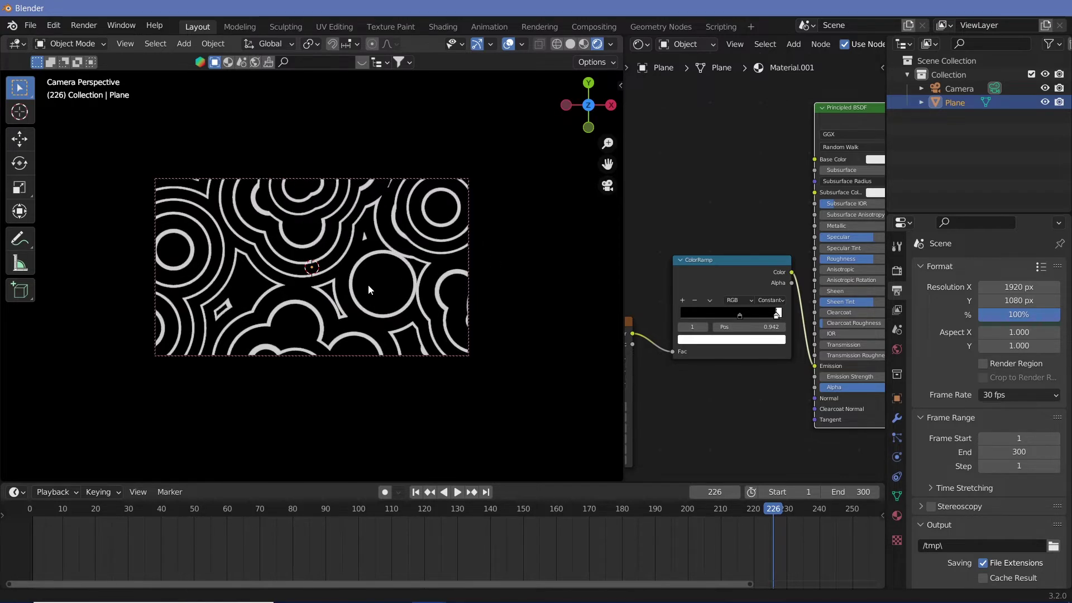
# Orbit to a tilted view across the plane and play the ring animation, stopping at frame 253
pyautogui.moveTo(355, 314); pyautogui.dragTo(375, 282, button='middle')
pyautogui.hotkey('shift', 'space')
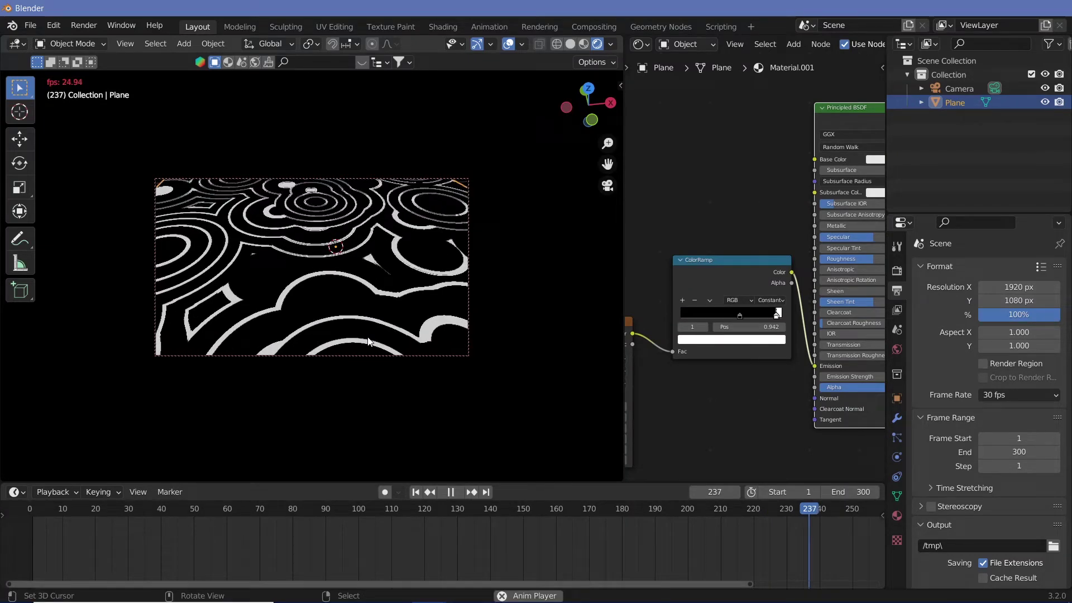
pyautogui.hotkey('shift', 'space')
# Move the ColorRamp's right stop to about 0.982 and add a third stop at 0.787
pyautogui.scroll(3, 659, 347)
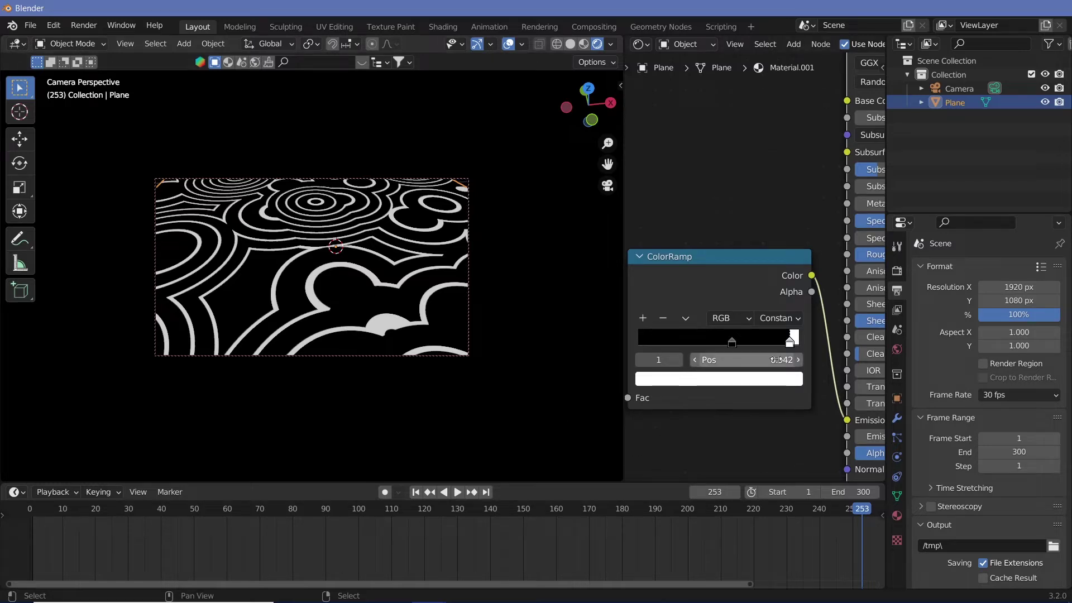
pyautogui.moveTo(790, 344); pyautogui.dragTo(798, 347)
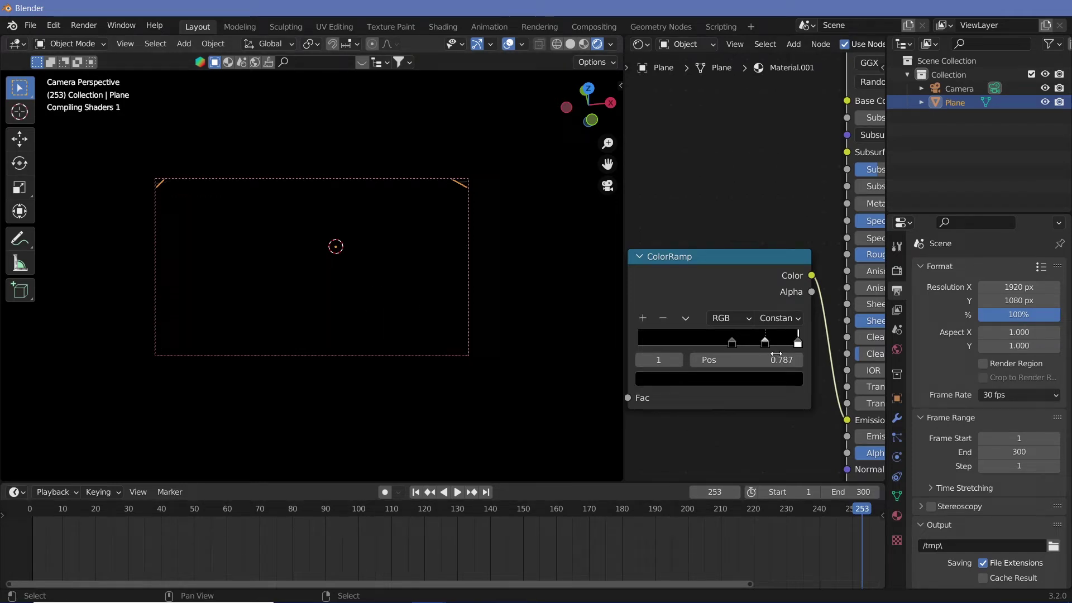
pyautogui.keyDown('ctrl'); pyautogui.click(765, 340); pyautogui.keyUp('ctrl')
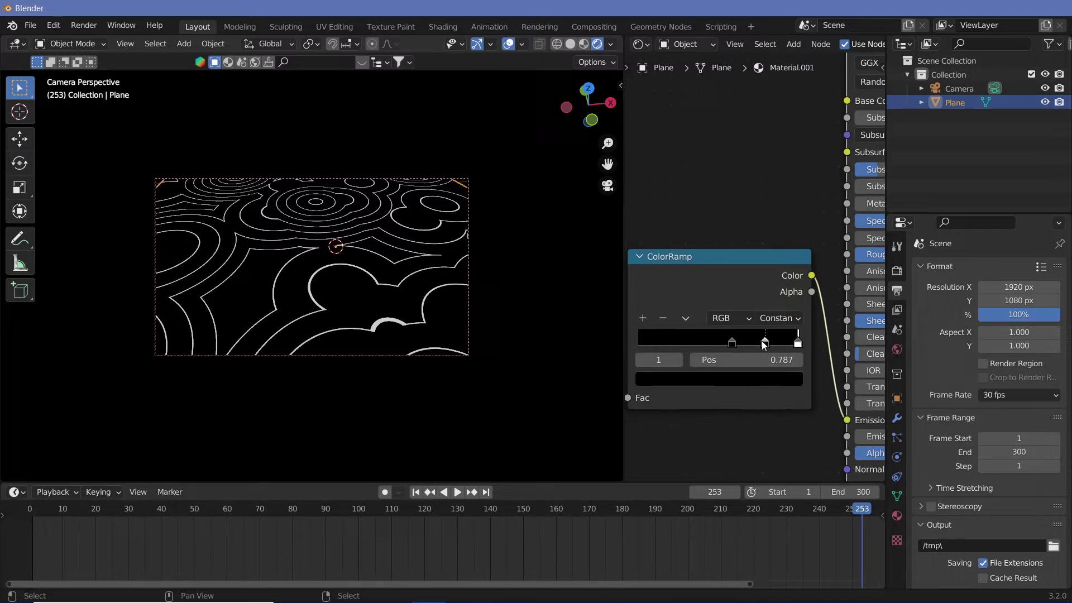
# Colour the new middle ColorRamp stop full-saturation cyan
pyautogui.click(773, 381)
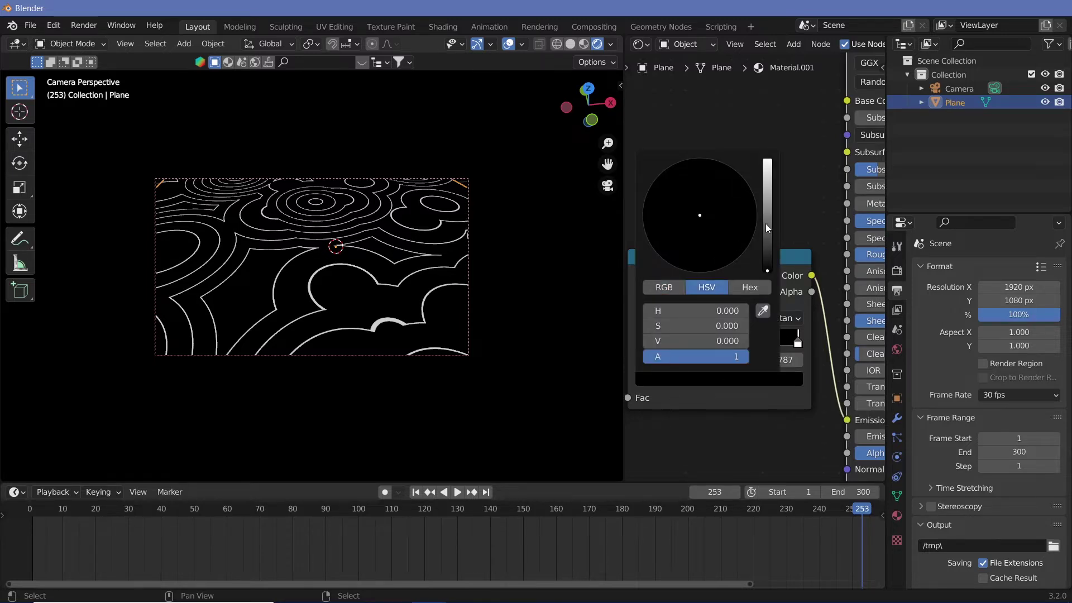
pyautogui.moveTo(768, 228); pyautogui.dragTo(768, 161)
pyautogui.click(699, 166)
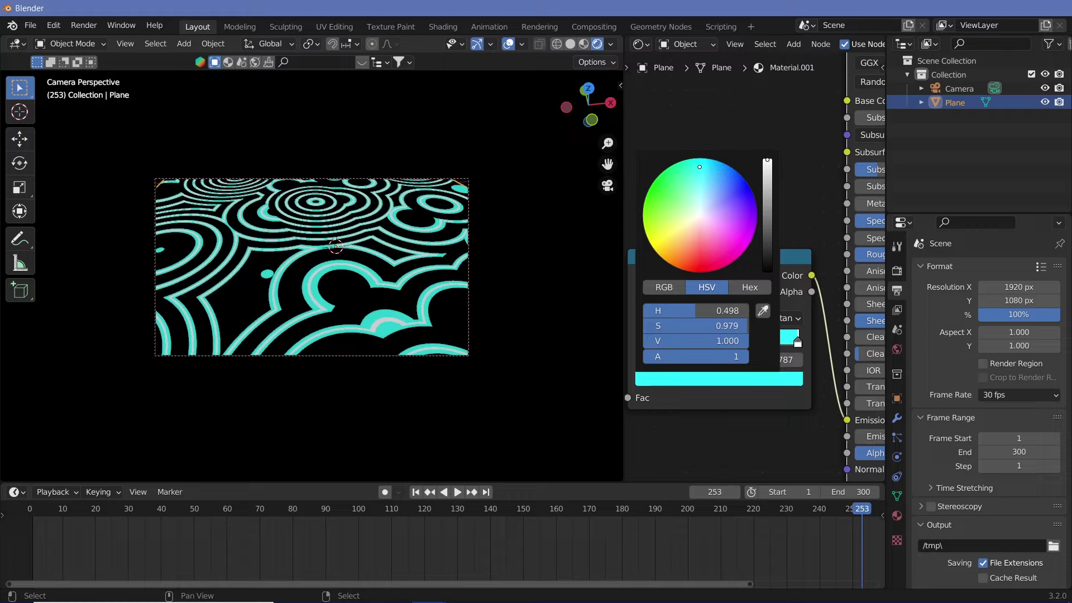
pyautogui.moveTo(700, 166); pyautogui.dragTo(700, 158)
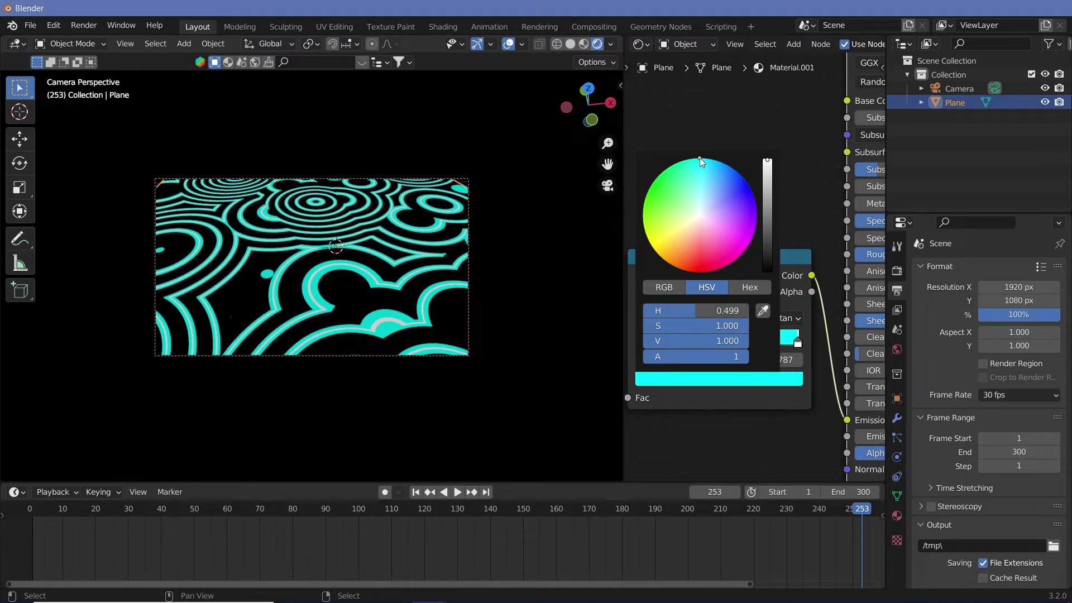
# Make the right stop magenta and reposition the stops to cyan 0.965 and magenta 0.985
pyautogui.click(798, 342)
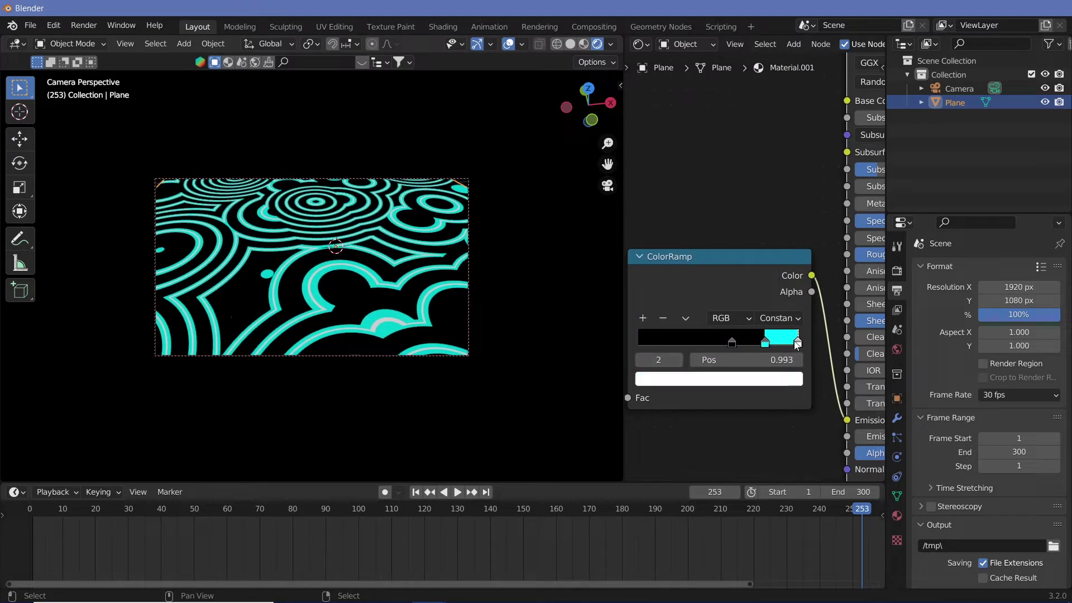
pyautogui.click(774, 380)
pyautogui.click(733, 252)
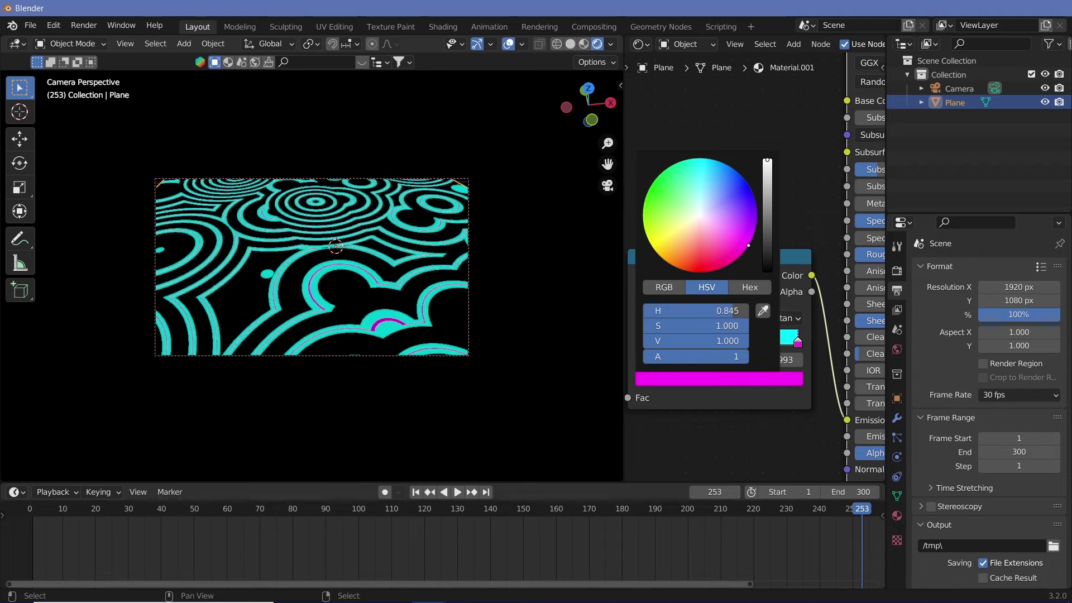
pyautogui.moveTo(765, 341); pyautogui.dragTo(799, 345)
pyautogui.moveTo(763, 422); pyautogui.dragTo(789, 368, button='middle')
# Set Material.001's Blend Mode to Alpha Clip in the material Settings panel
pyautogui.scroll(-2, 789, 368)
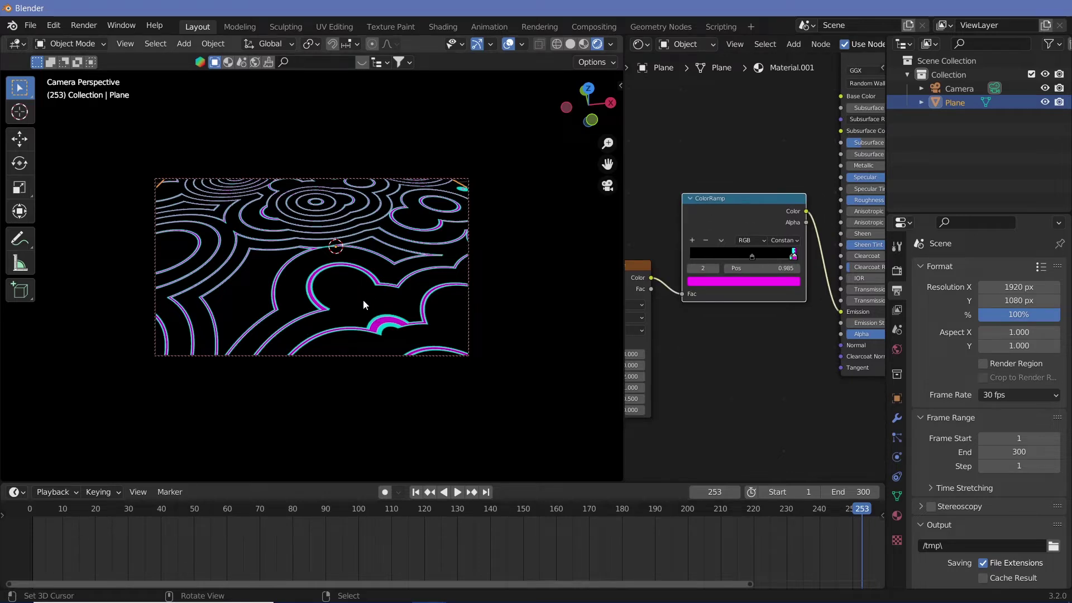
pyautogui.click(897, 516)
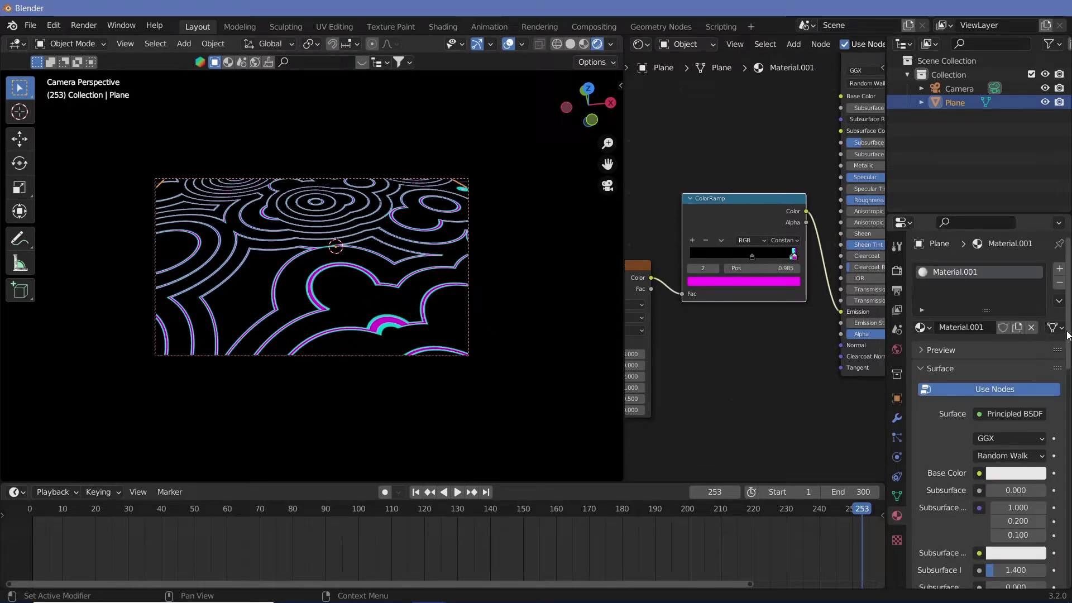
pyautogui.moveTo(1068, 352); pyautogui.dragTo(1071, 539)
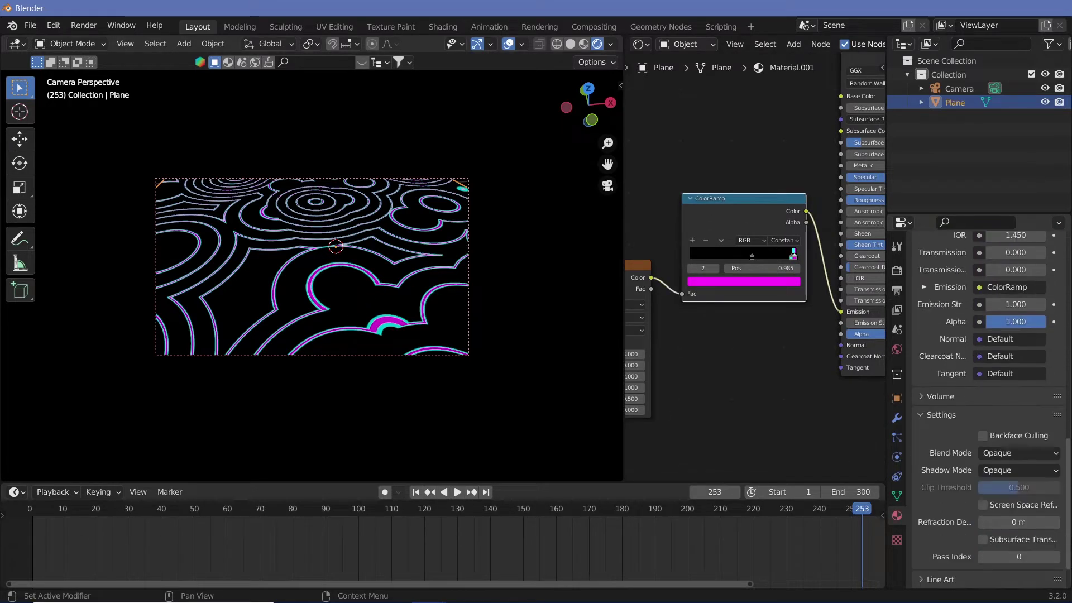
pyautogui.click(998, 452)
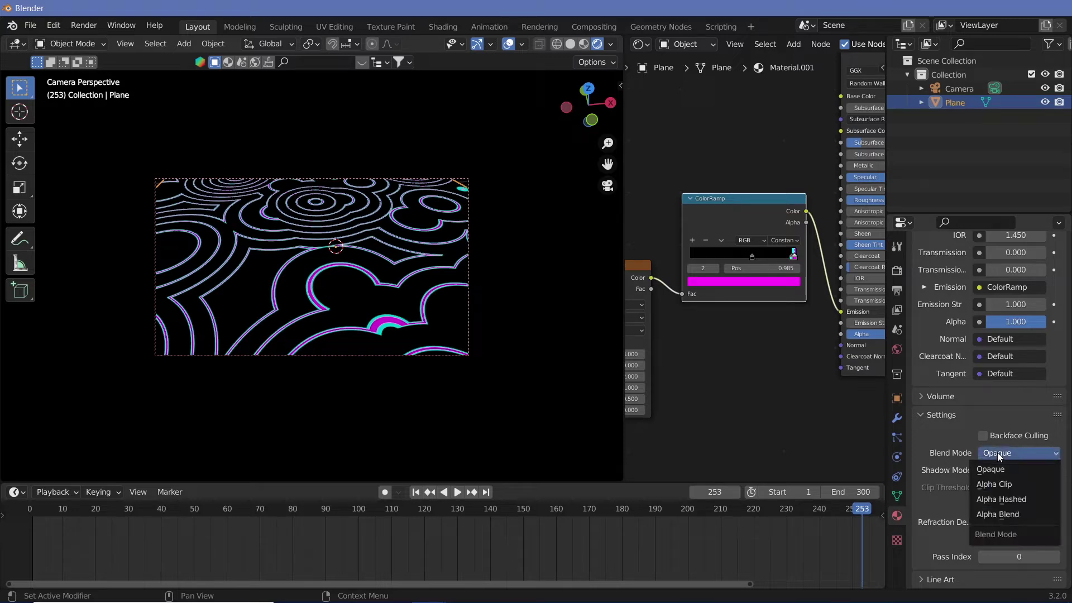
pyautogui.click(998, 484)
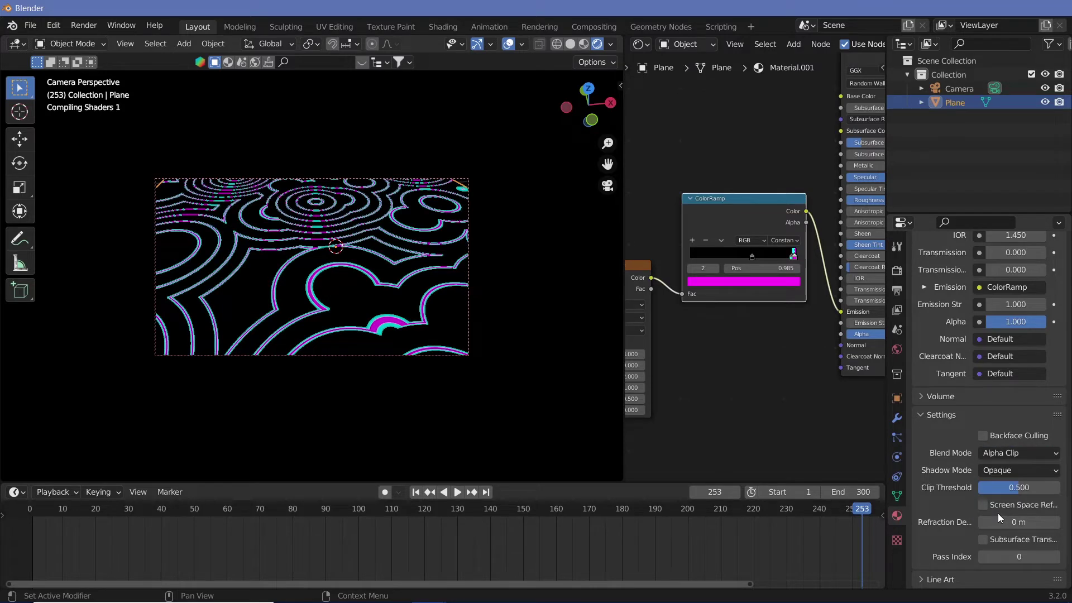
pyautogui.click(986, 471)
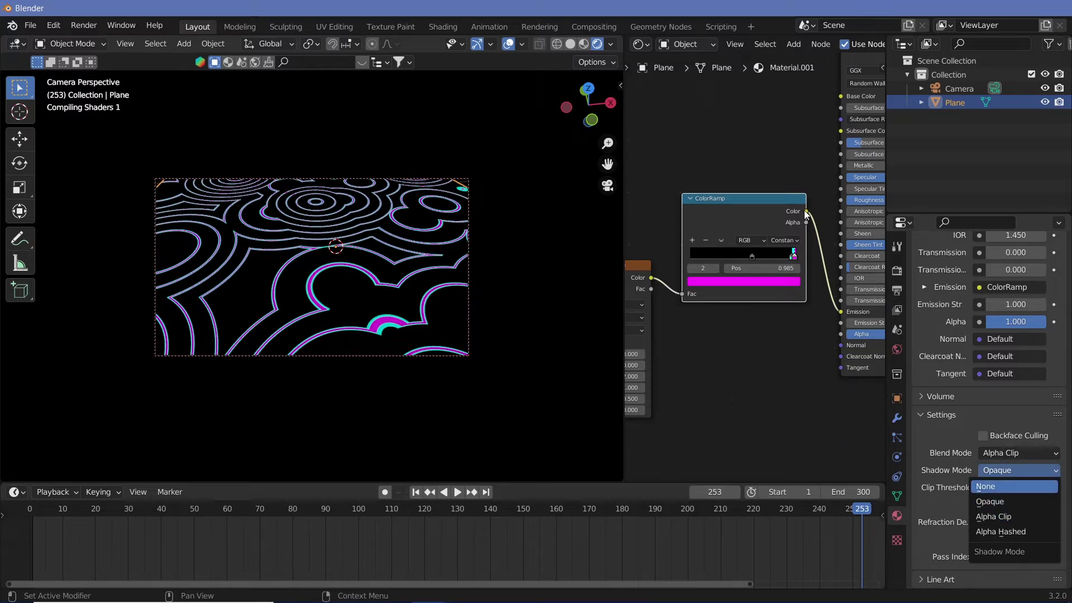
# Set Shadow Mode to None and duplicate the ColorRamp, making the copy's stop white
pyautogui.press('Return')
pyautogui.hotkey('shift', 'd')
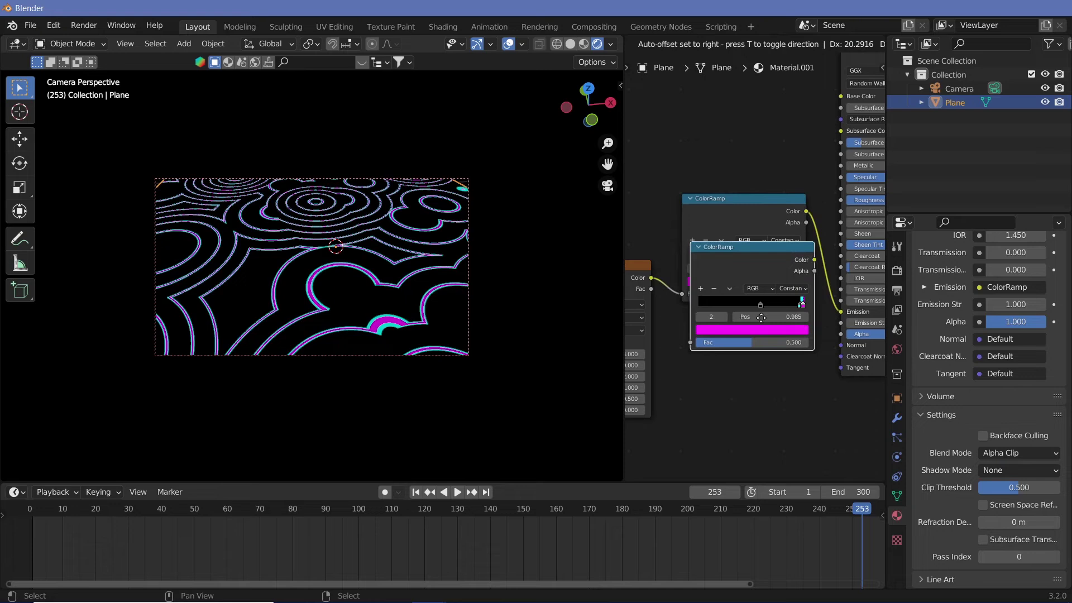
pyautogui.click(747, 325)
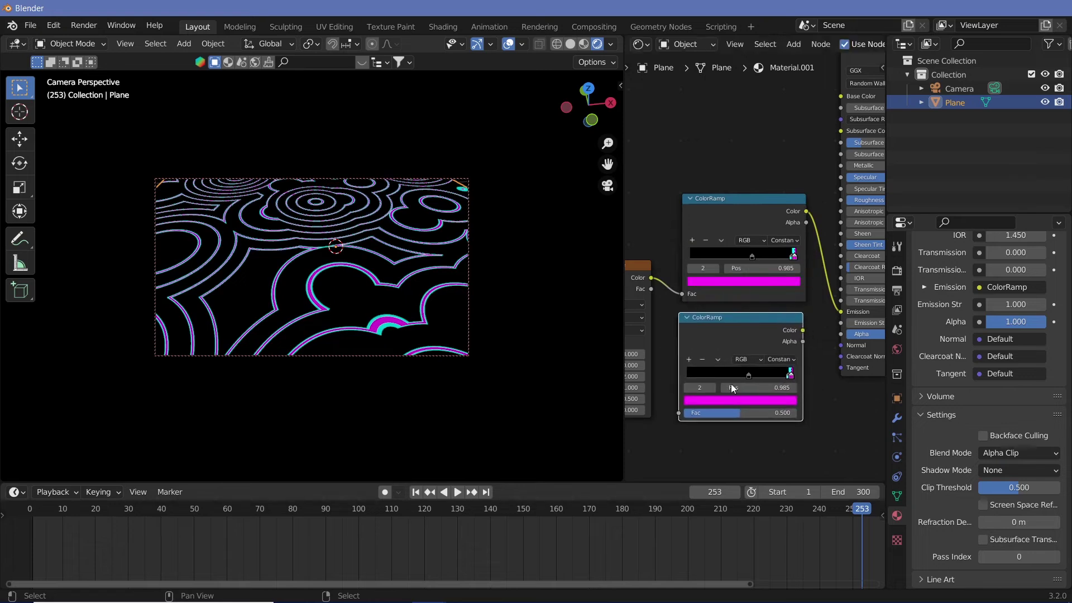
pyautogui.click(789, 376)
pyautogui.click(781, 401)
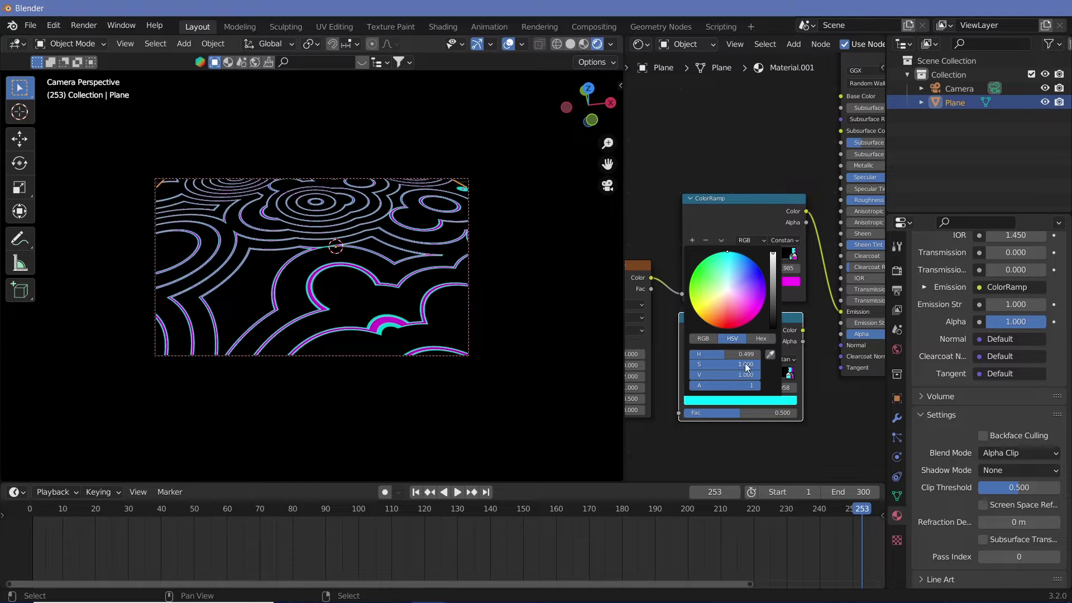
pyautogui.moveTo(729, 364); pyautogui.dragTo(692, 364)
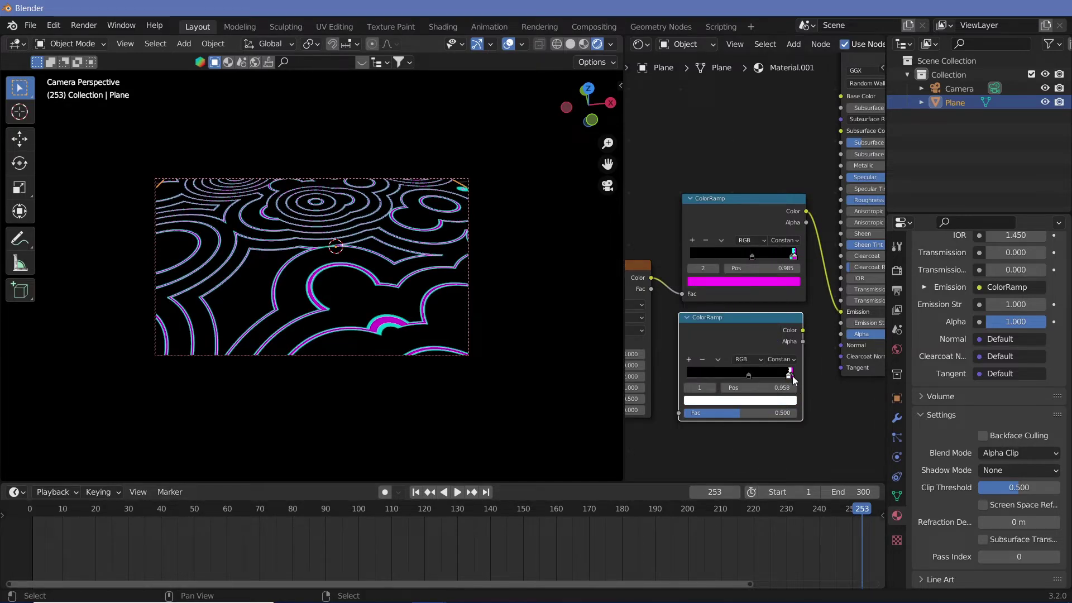
# Remove the copy's magenta stop, then wire texture Color into its Fac and its Color into BSDF Alpha
pyautogui.click(791, 375)
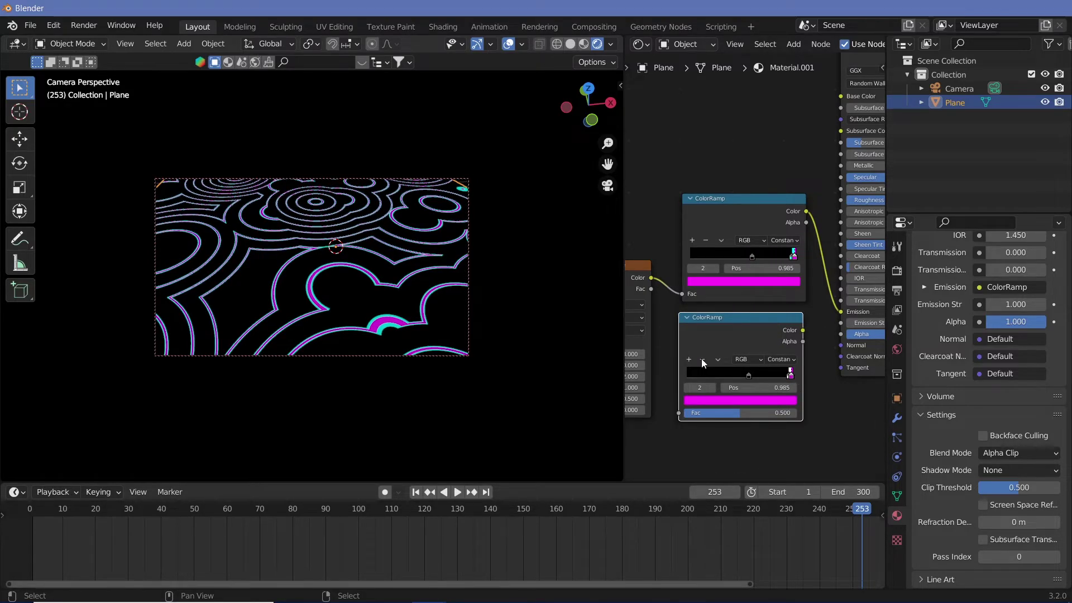
pyautogui.click(789, 375)
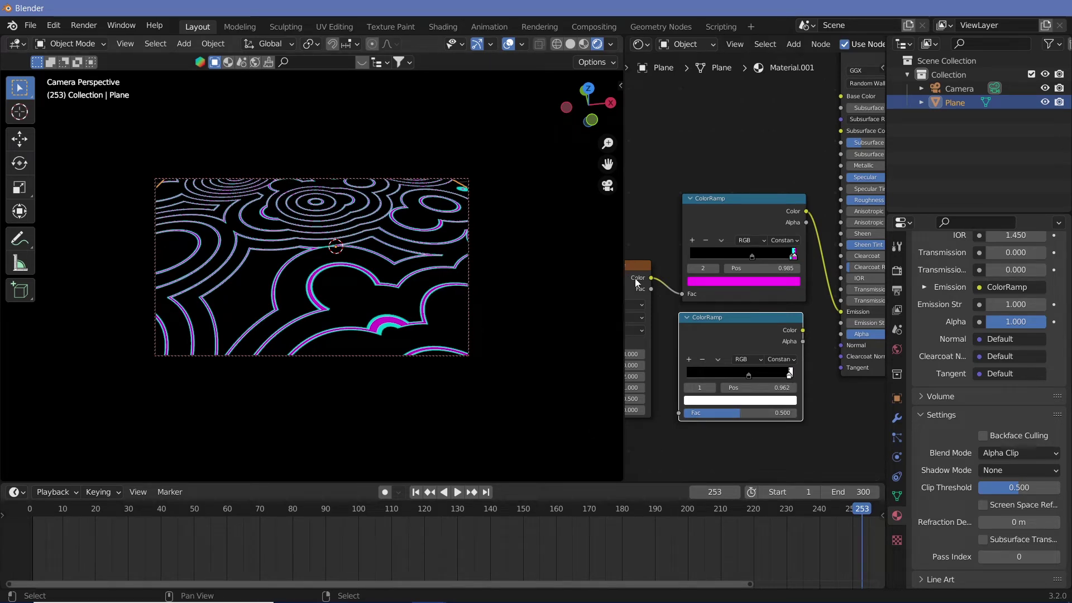
pyautogui.moveTo(651, 277); pyautogui.dragTo(683, 413)
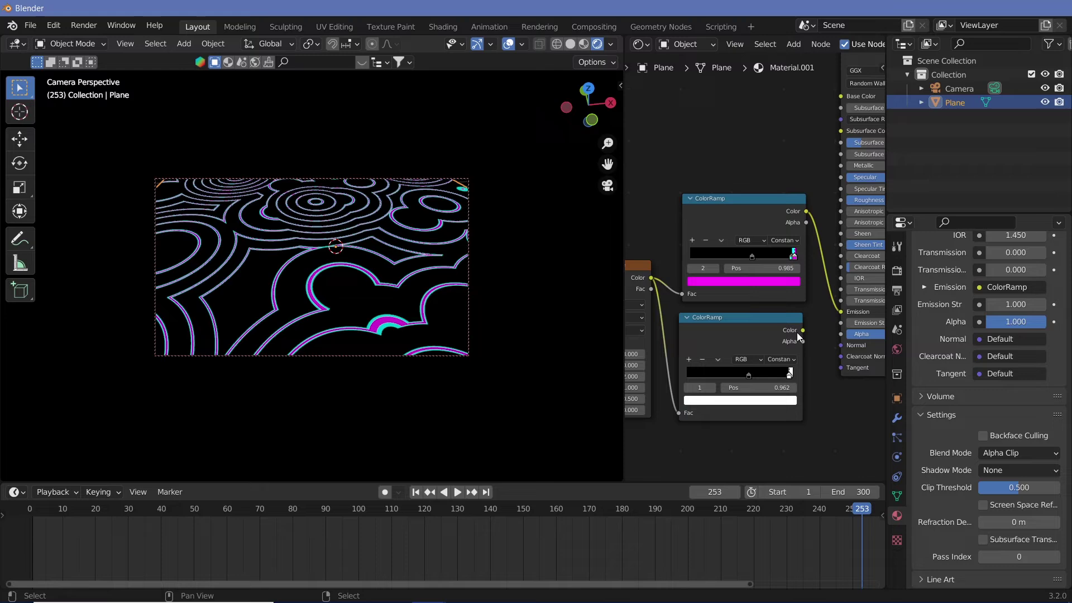
pyautogui.moveTo(803, 331); pyautogui.dragTo(843, 334)
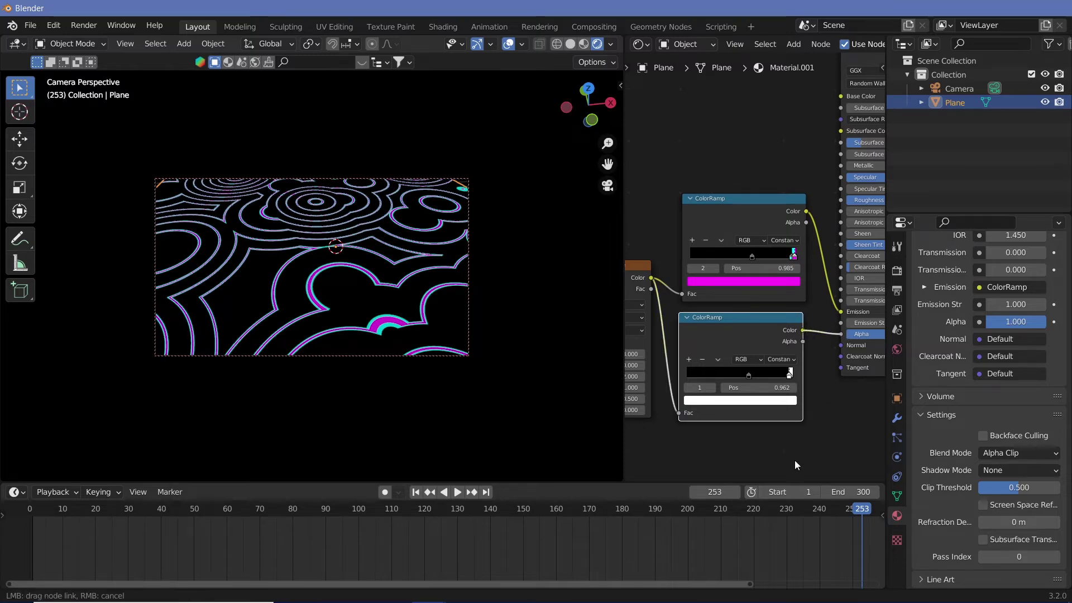
pyautogui.click(511, 47)
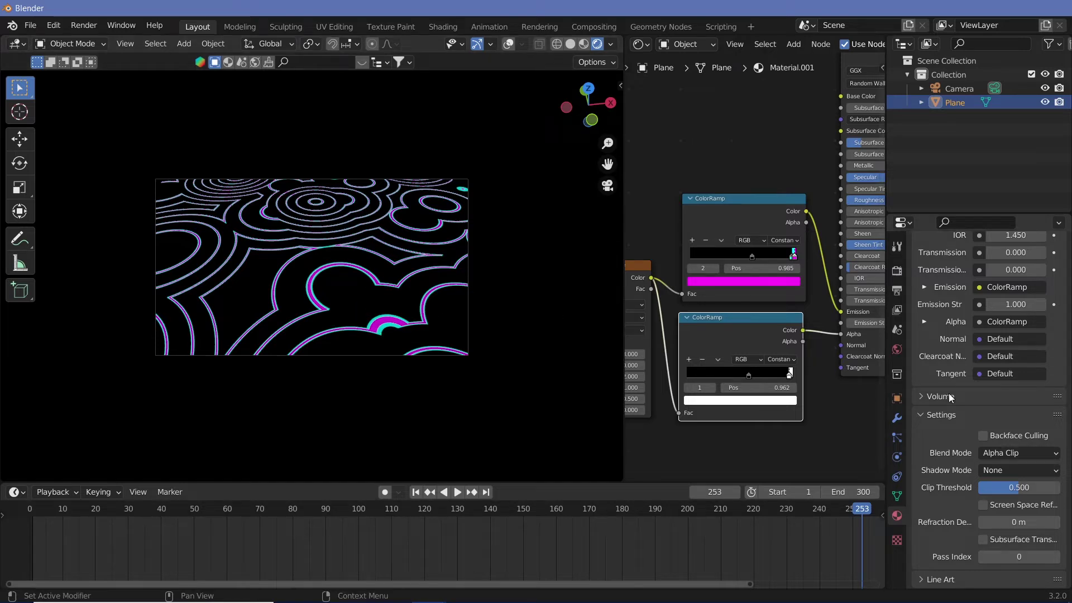
# In World settings, try a brighter background colour, then return its Value to 0 for black
pyautogui.click(898, 349)
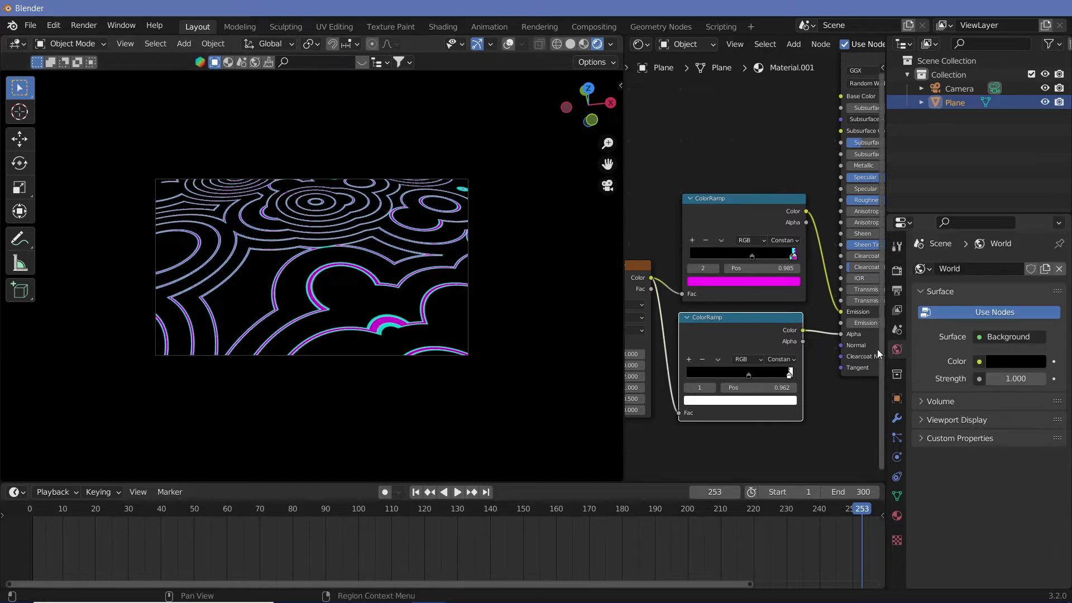
pyautogui.click(1002, 360)
pyautogui.moveTo(1036, 261)
pyautogui.mouseDown()
pyautogui.moveTo(1036, 235)
pyautogui.moveTo(1036, 250)
pyautogui.mouseUp()
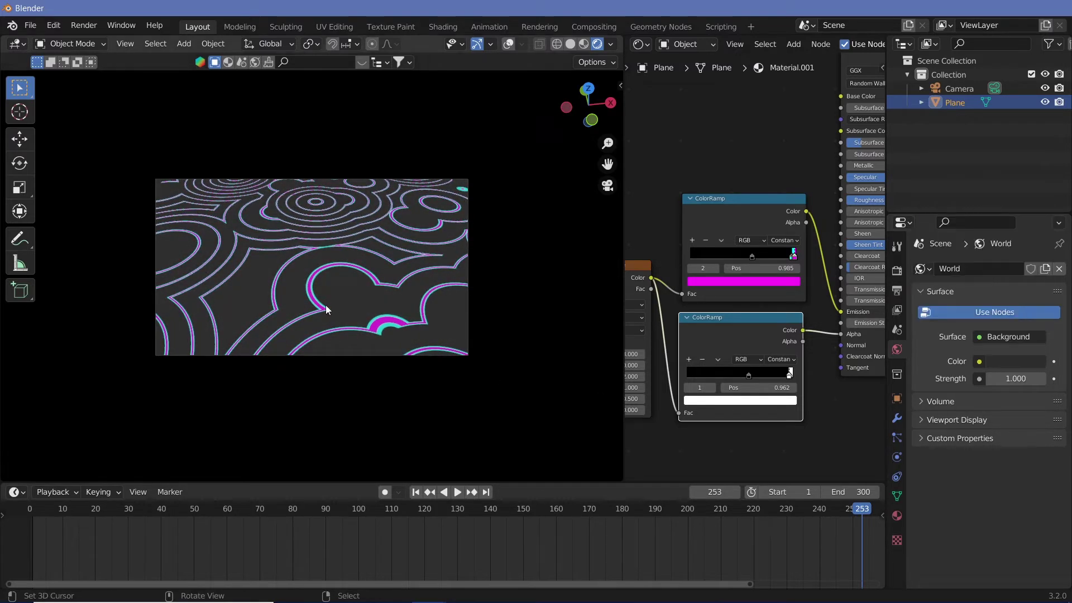
pyautogui.click(1024, 361)
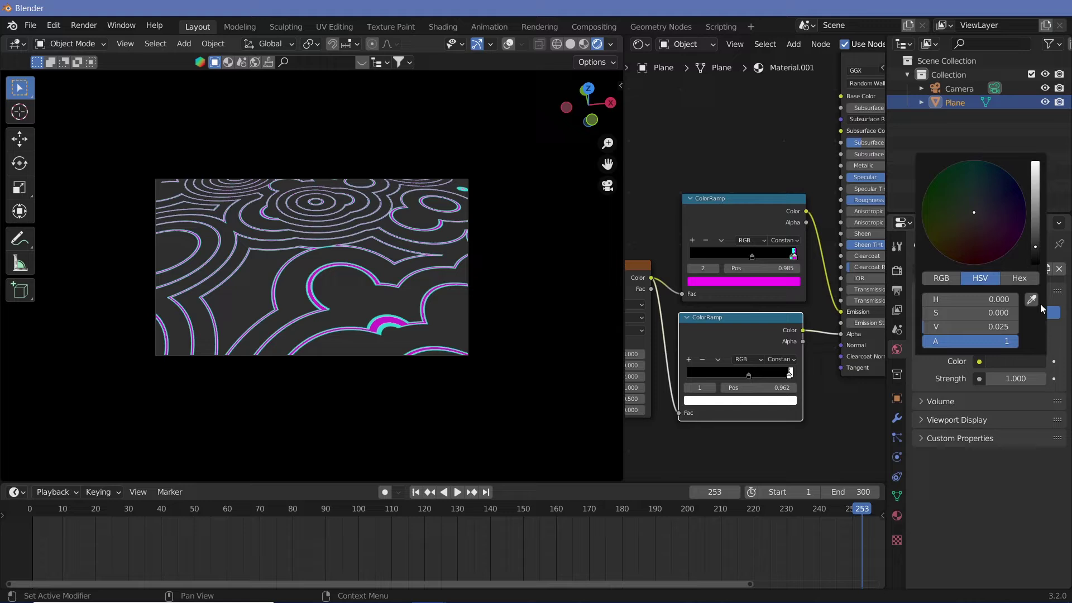
pyautogui.moveTo(1037, 251); pyautogui.dragTo(1037, 263)
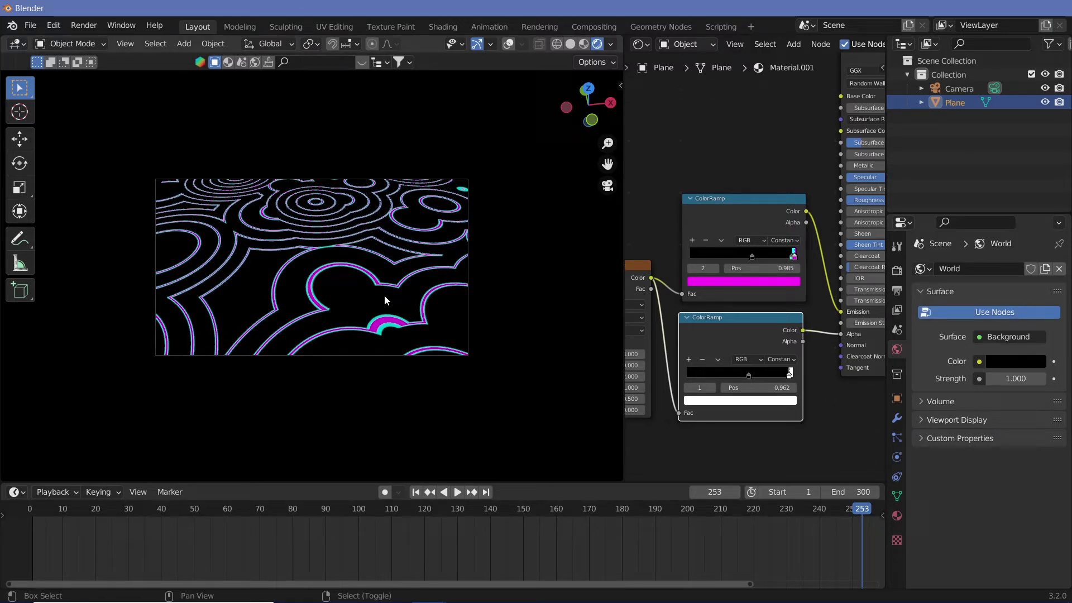
# Add a new mesh plane and scale it up to fill the camera view
pyautogui.hotkey('shift', 'a')
pyautogui.moveTo(305, 284)
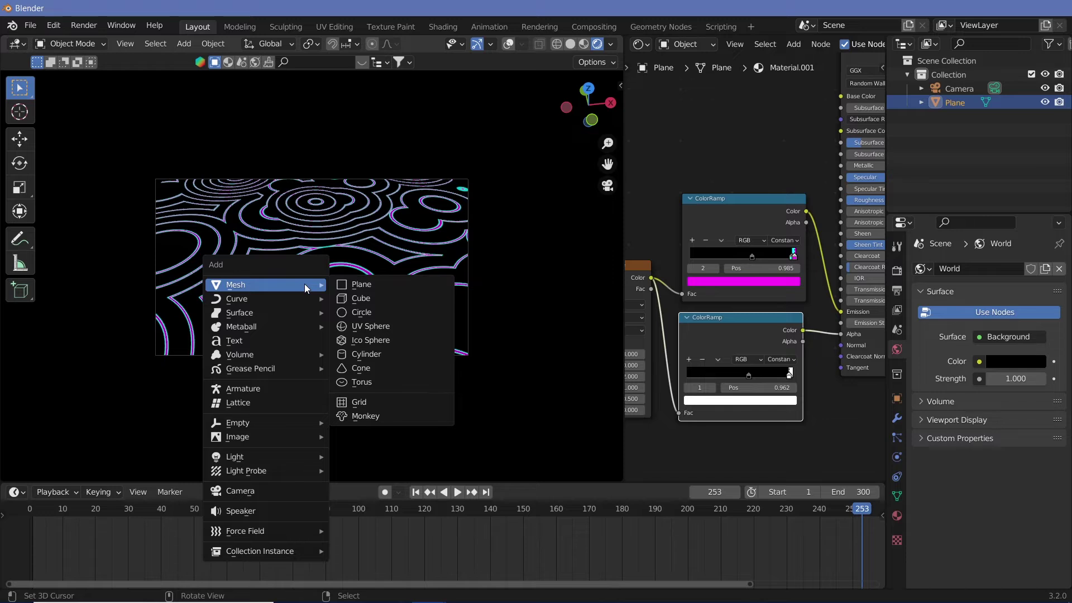
pyautogui.click(373, 283)
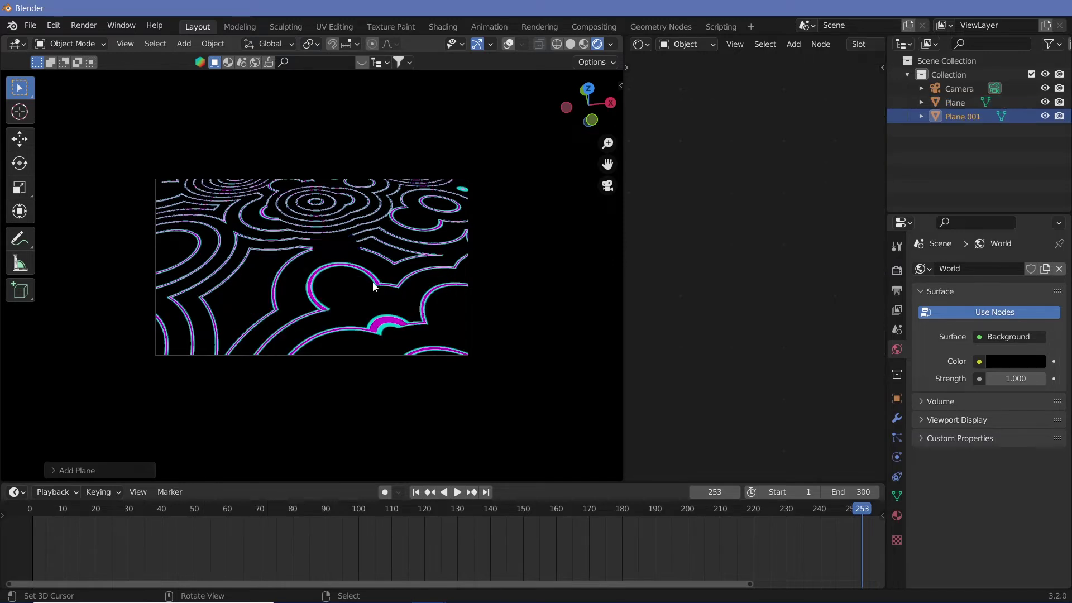
pyautogui.click(510, 45)
pyautogui.press('g')
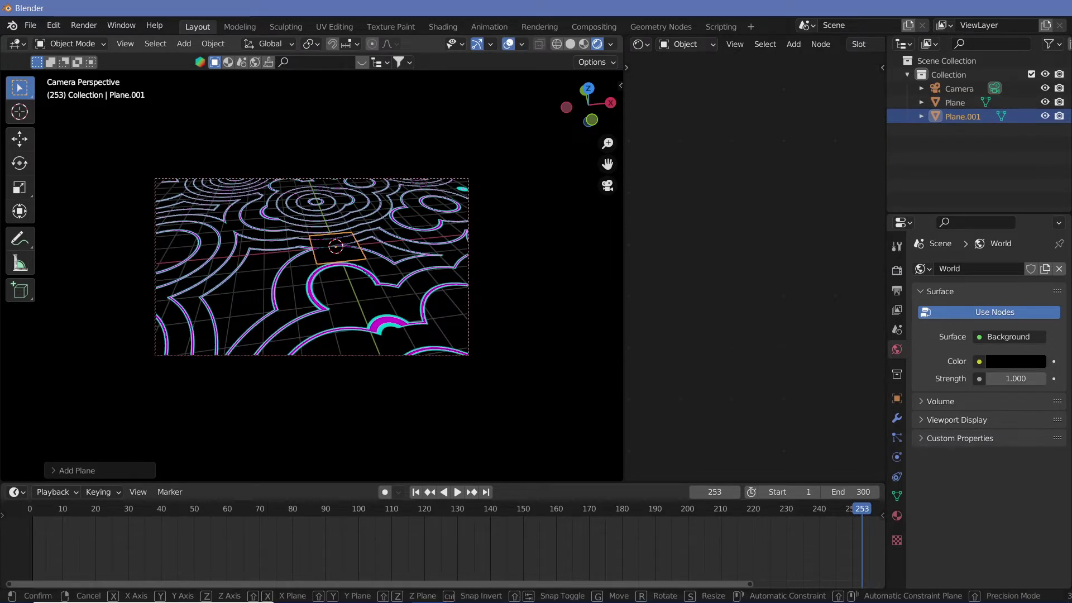
pyautogui.press('s')
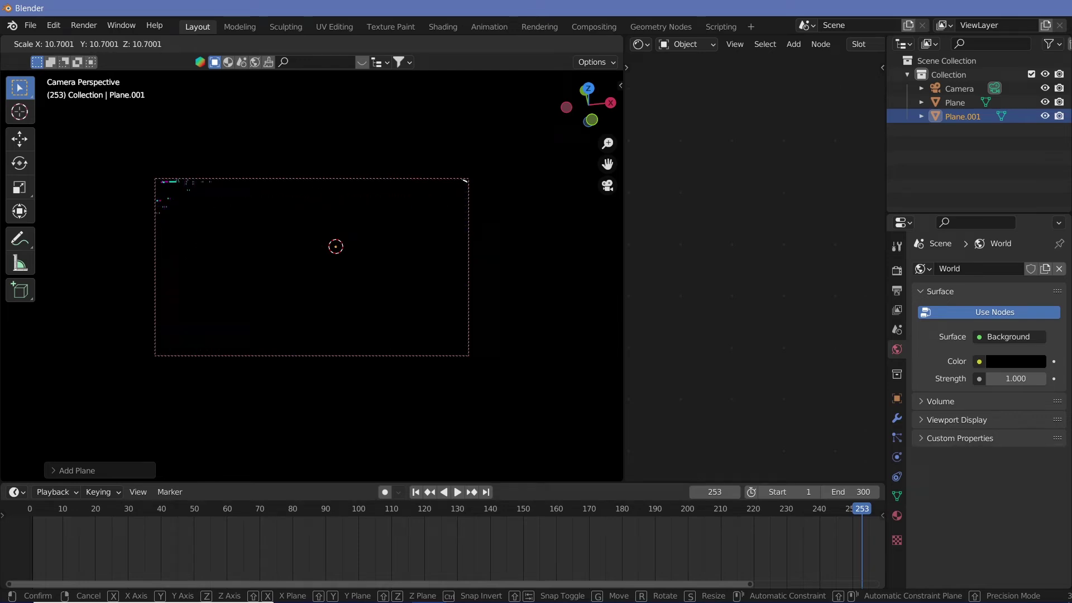
pyautogui.click(464, 180)
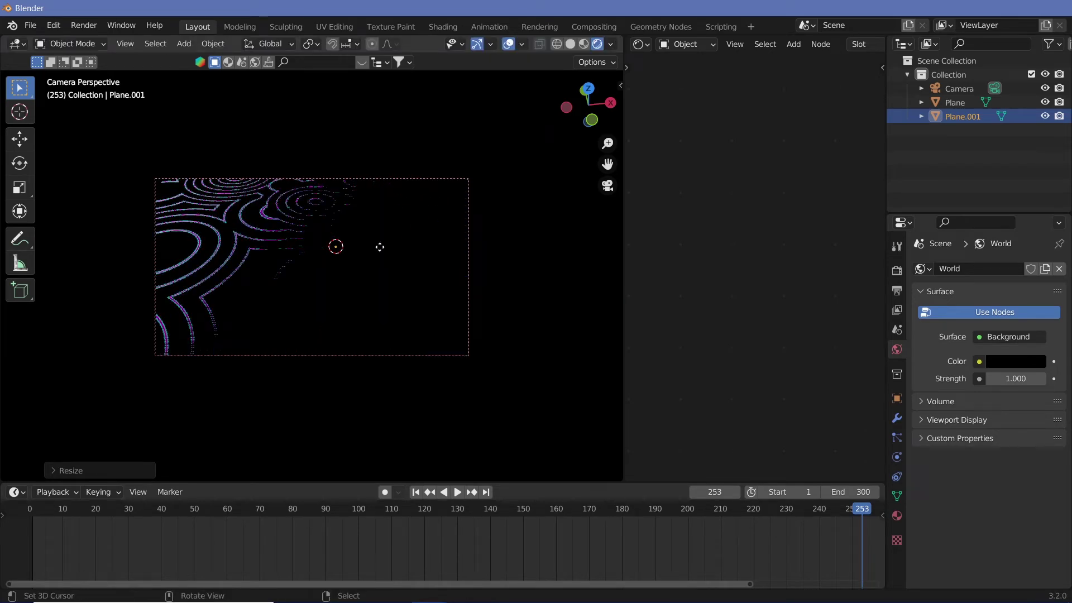
# Lower the new plane about 0.86 m along Z beneath the rings and enlarge it further
pyautogui.press('g')
pyautogui.press('z')
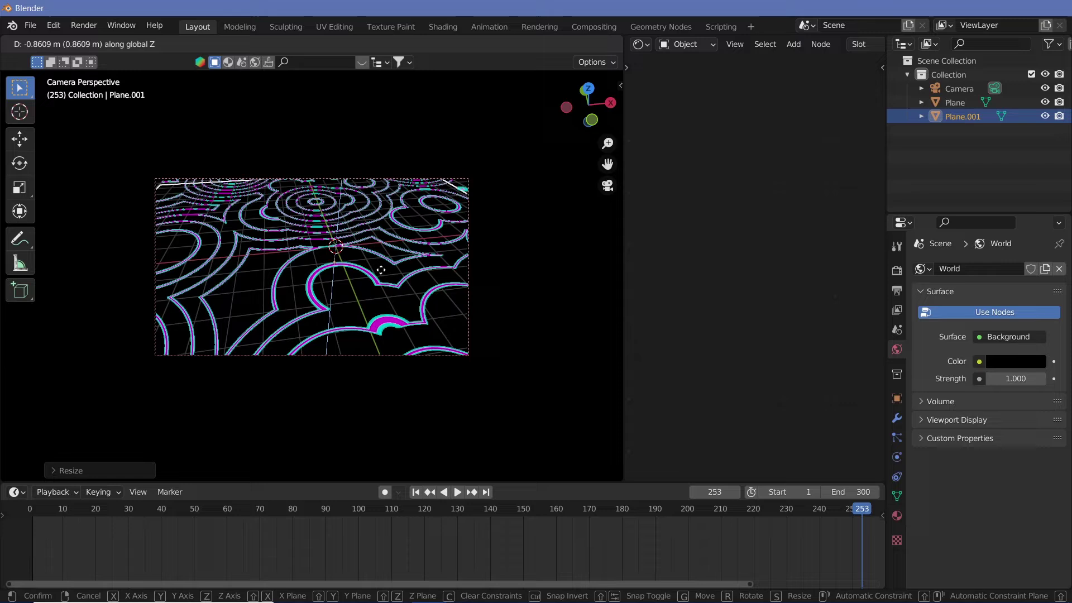
pyautogui.click(382, 274)
pyautogui.press('s')
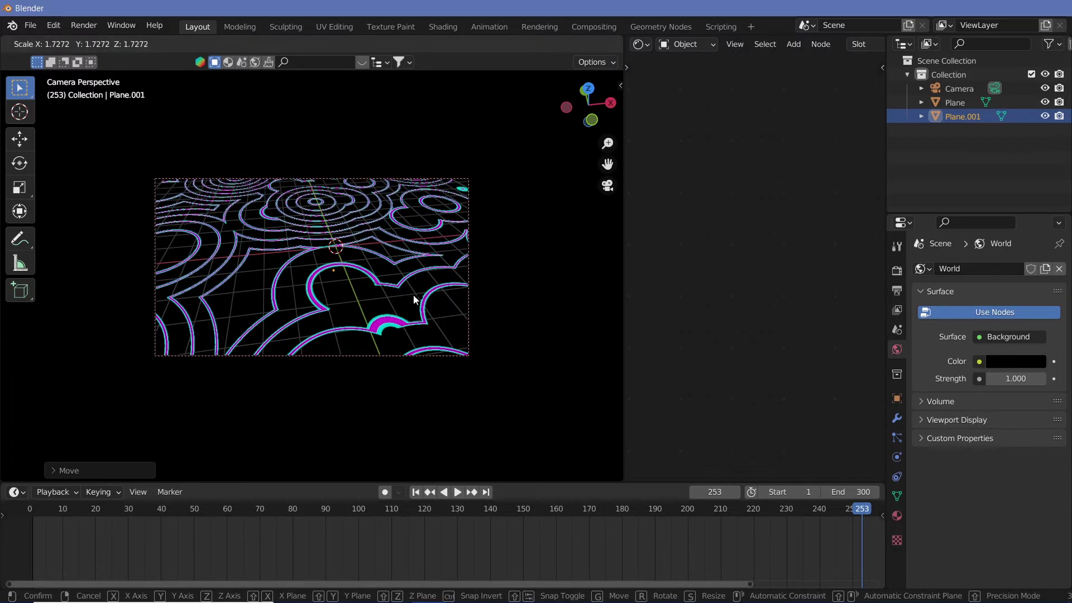
pyautogui.click(414, 300)
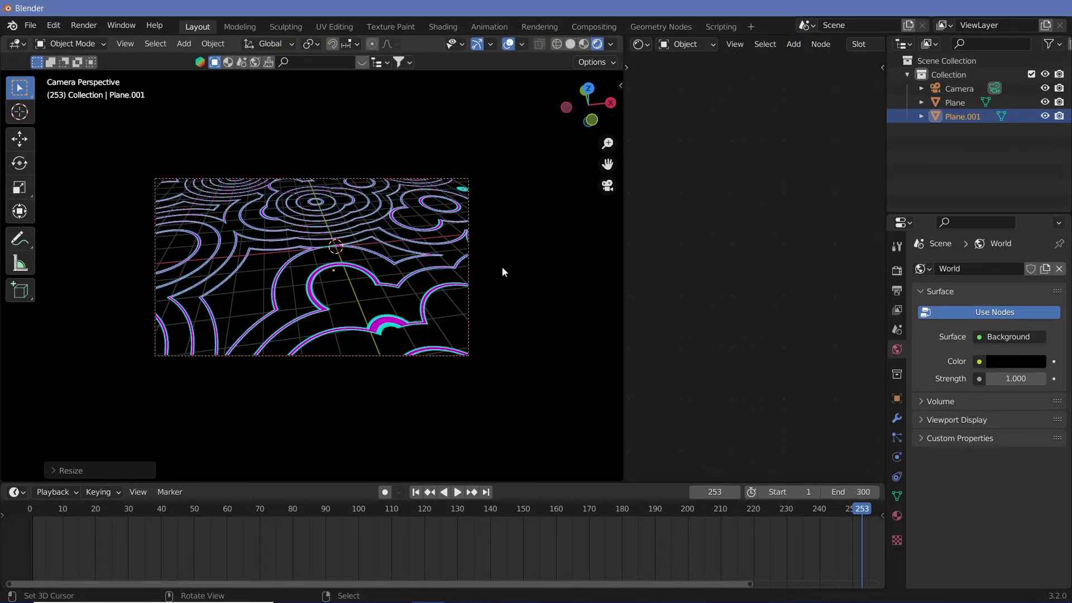
# Create Material.002 for Plane.001 with Metallic 1.000 and Roughness 0.161
pyautogui.click(897, 515)
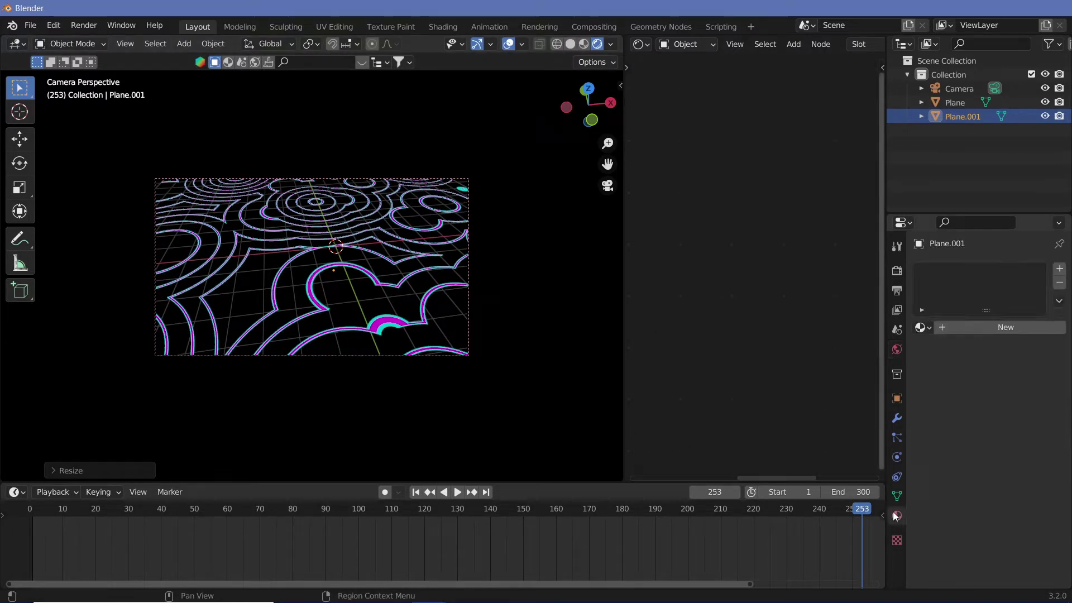
pyautogui.click(1017, 327)
pyautogui.scroll(-10, 983, 361)
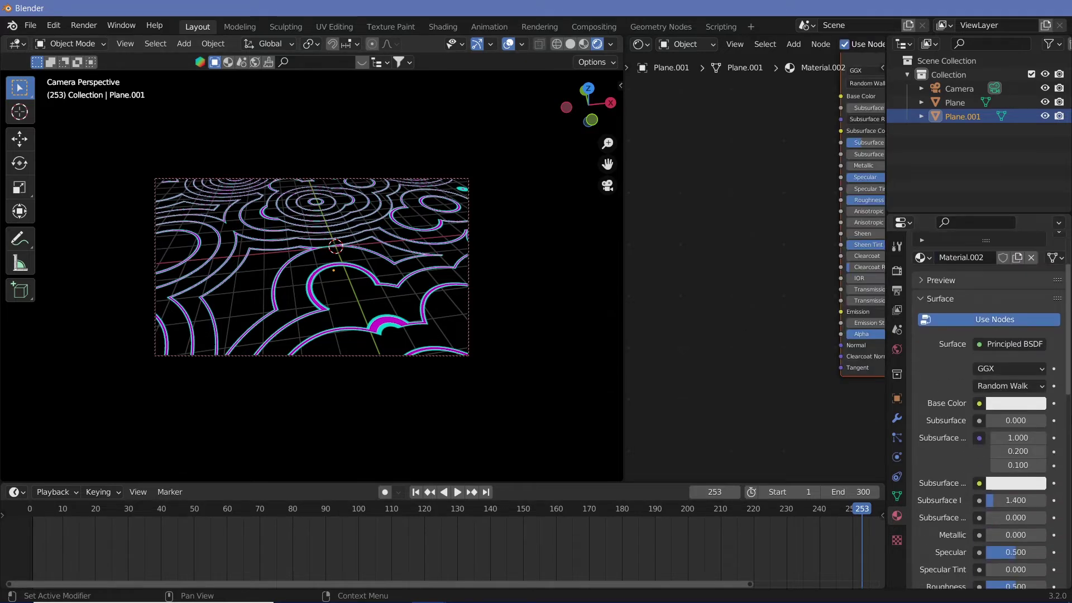
pyautogui.moveTo(1005, 350); pyautogui.dragTo(1042, 350)
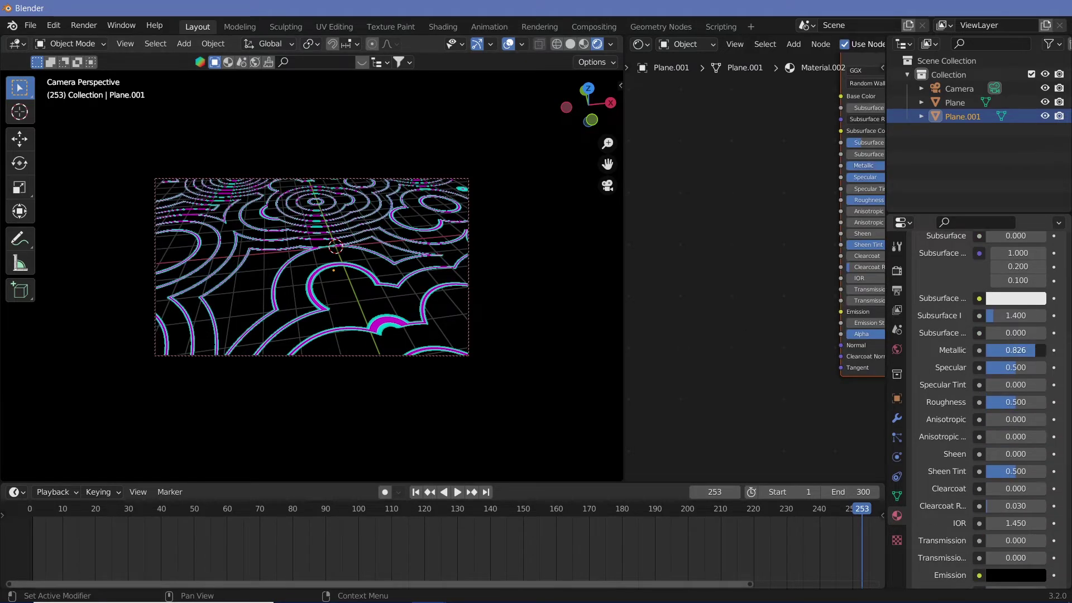
pyautogui.moveTo(1020, 408); pyautogui.dragTo(998, 409)
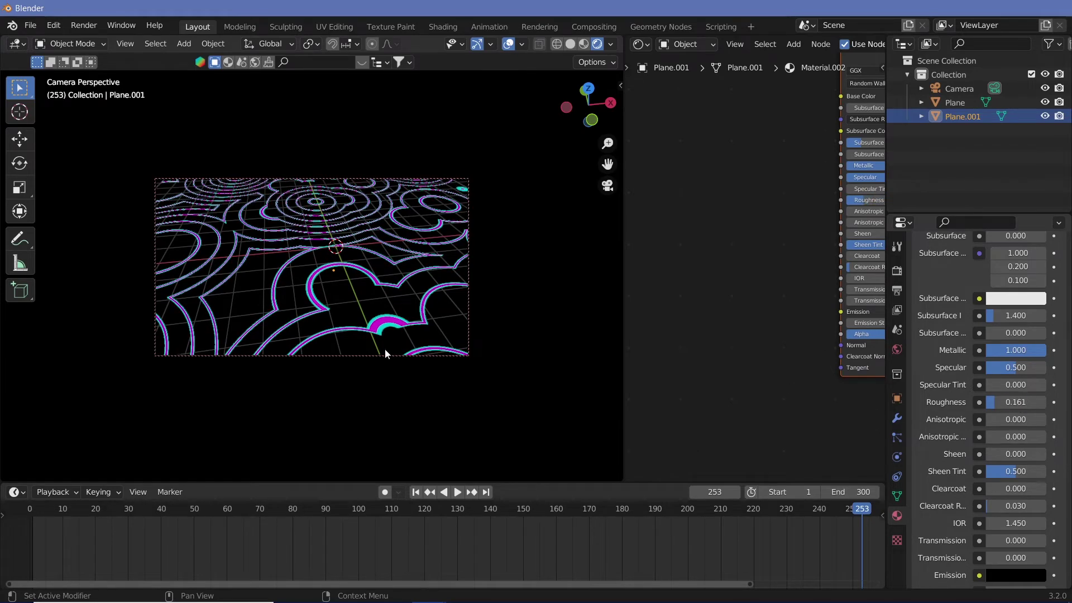
# Enable Screen Space Reflections in Render Properties and play the animation through frame 273
pyautogui.click(896, 273)
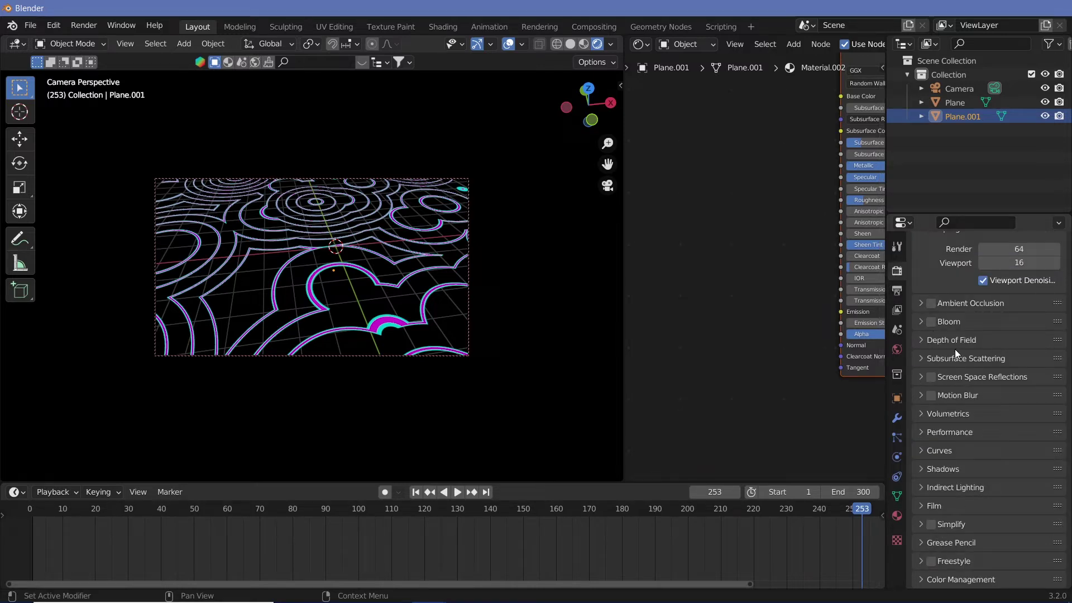
pyautogui.click(932, 378)
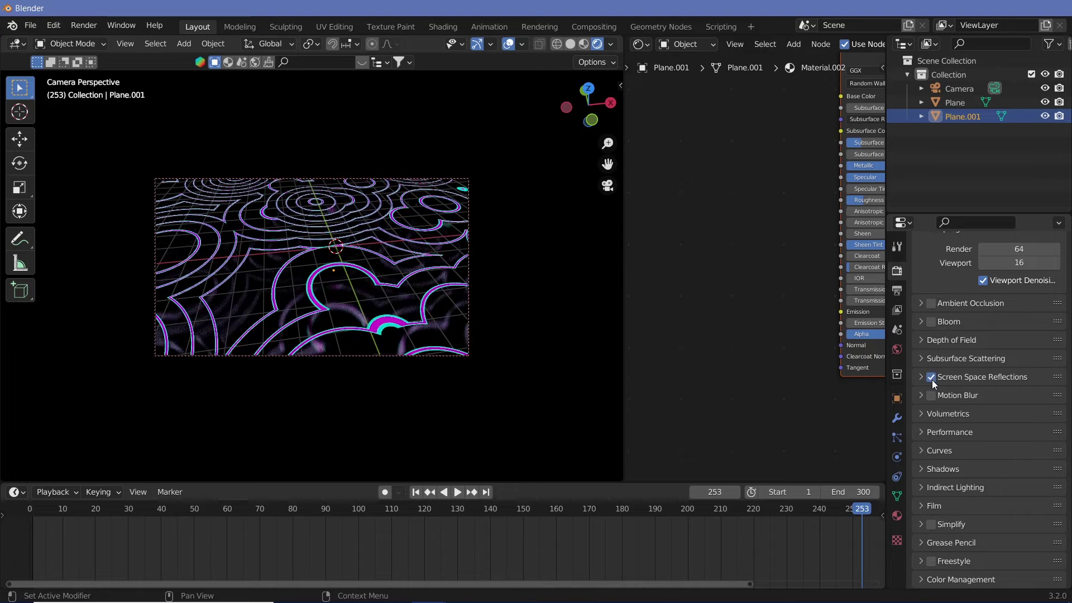
pyautogui.press('space')
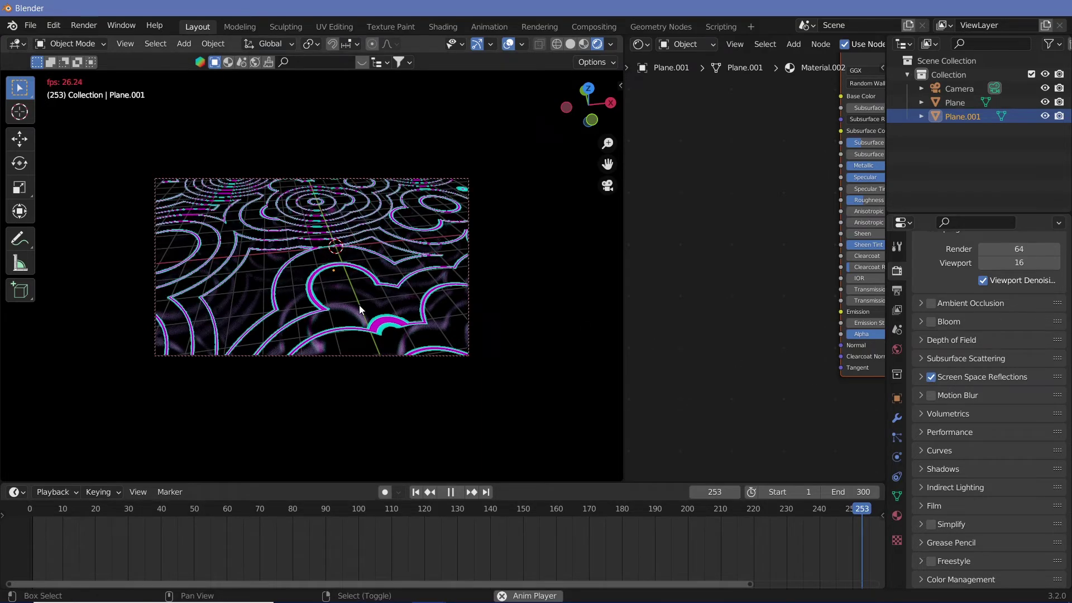
pyautogui.press('space')
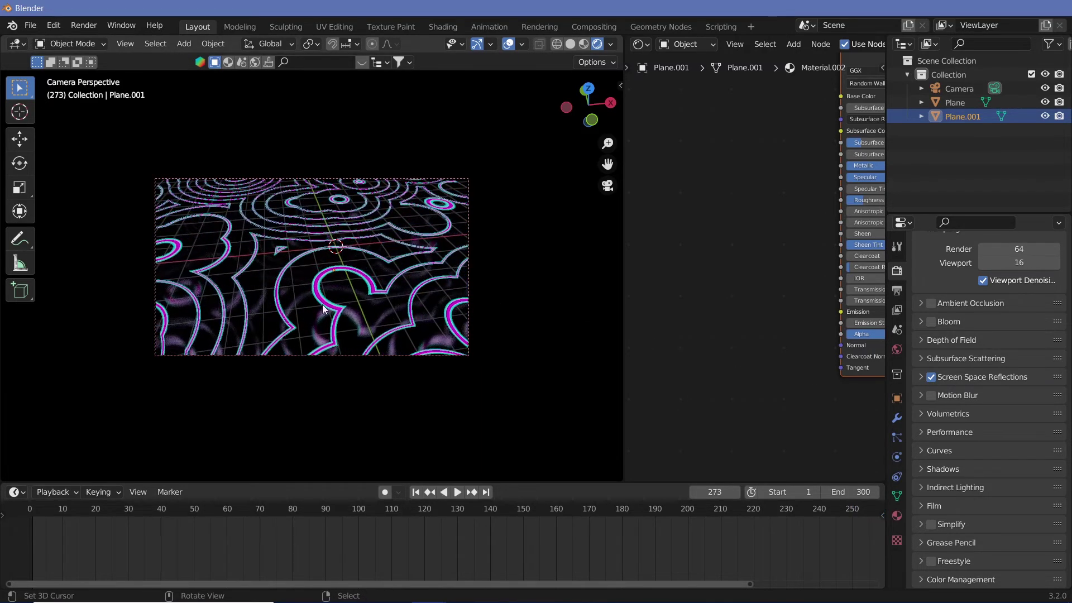
# Hide viewport overlays and move the neon ring plane vertically along Z
pyautogui.click(367, 314)
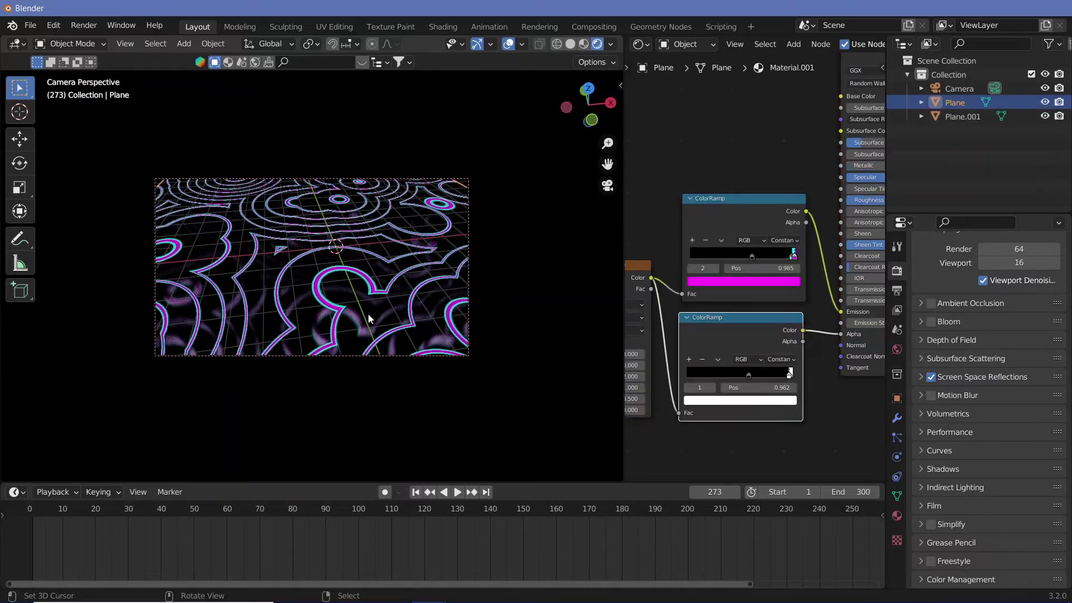
pyautogui.click(511, 44)
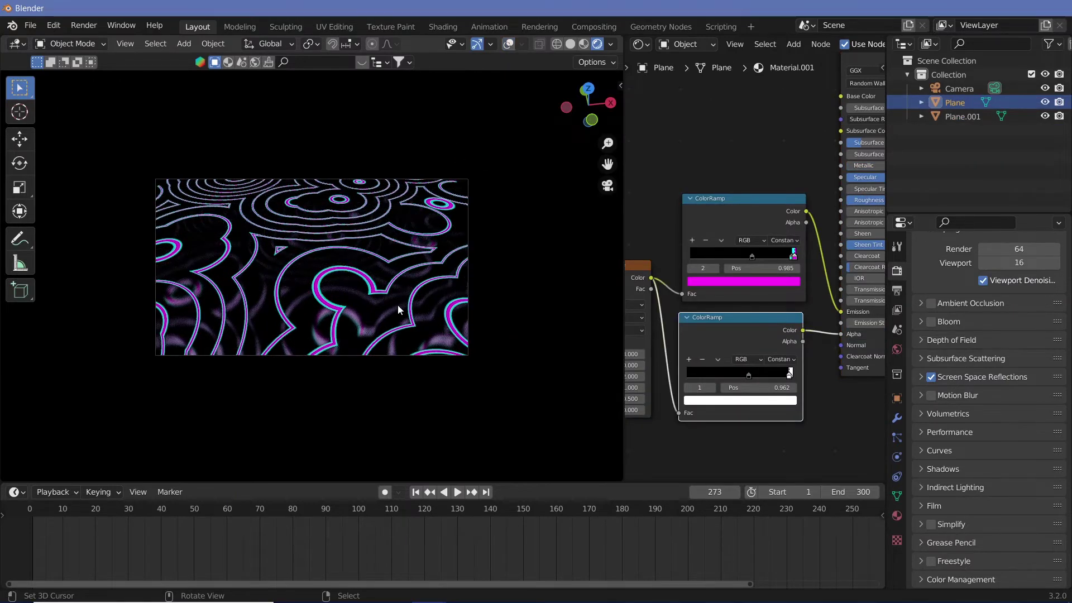
pyautogui.press('g')
pyautogui.press('z')
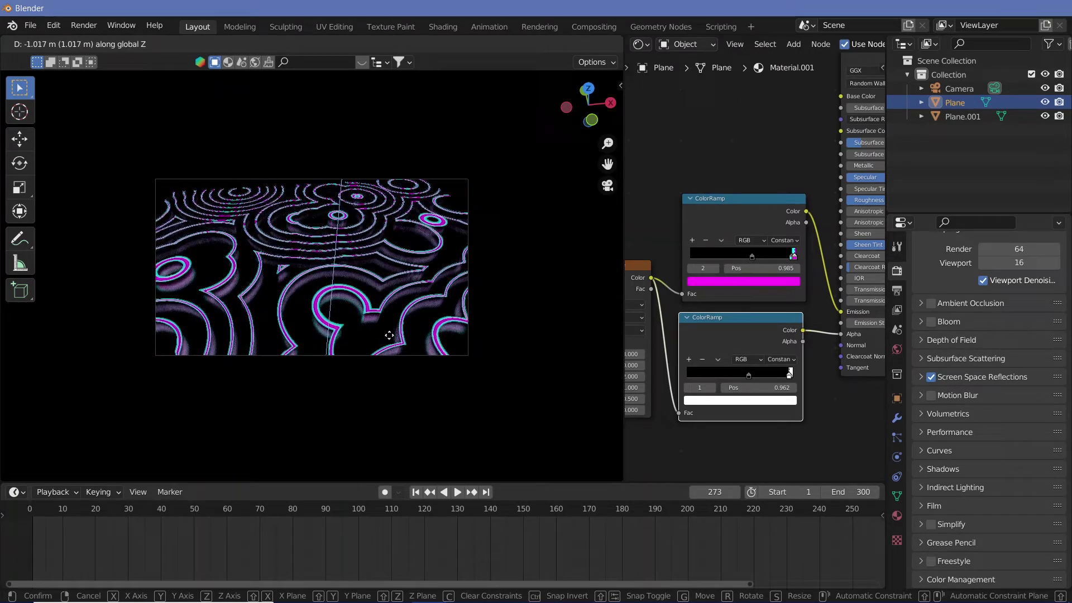
pyautogui.click(376, 315)
# Raise the metallic ground plane Plane.001 by 1.103 m along Z
pyautogui.click(375, 314)
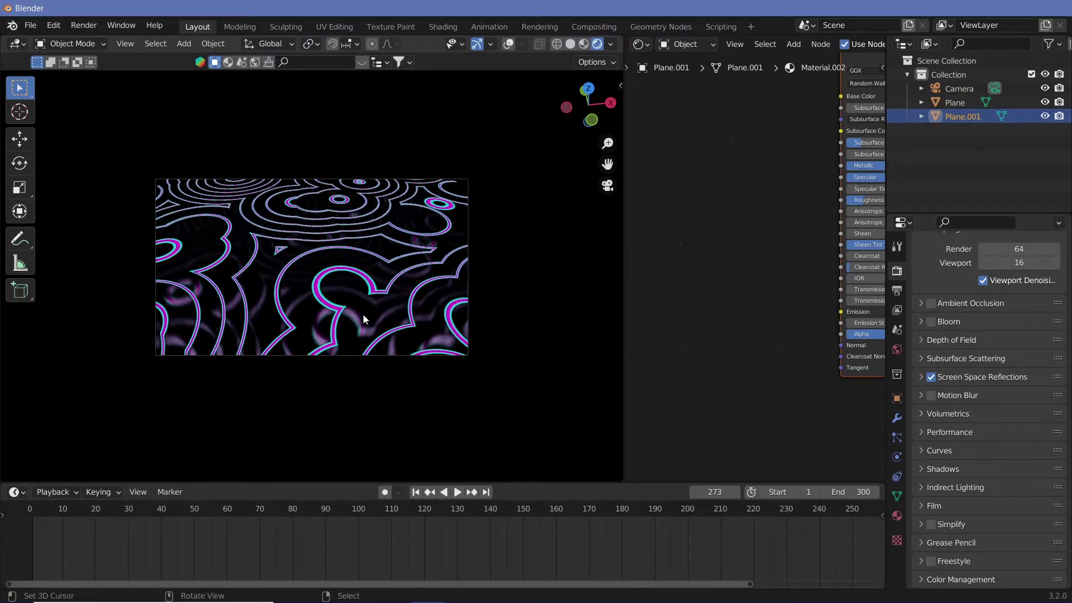
pyautogui.press('g')
pyautogui.press('z')
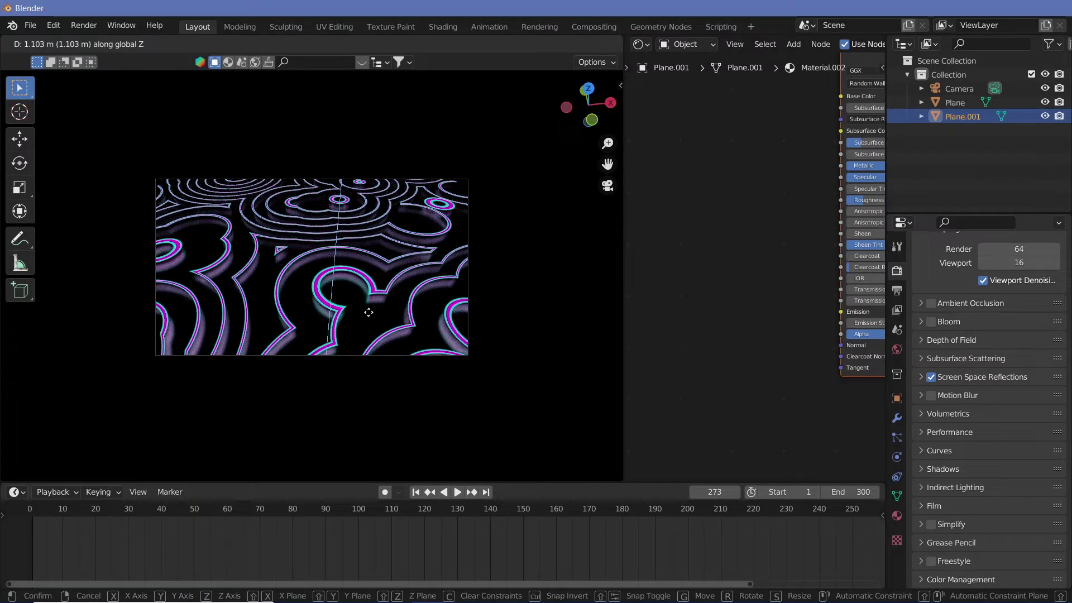
pyautogui.click(368, 312)
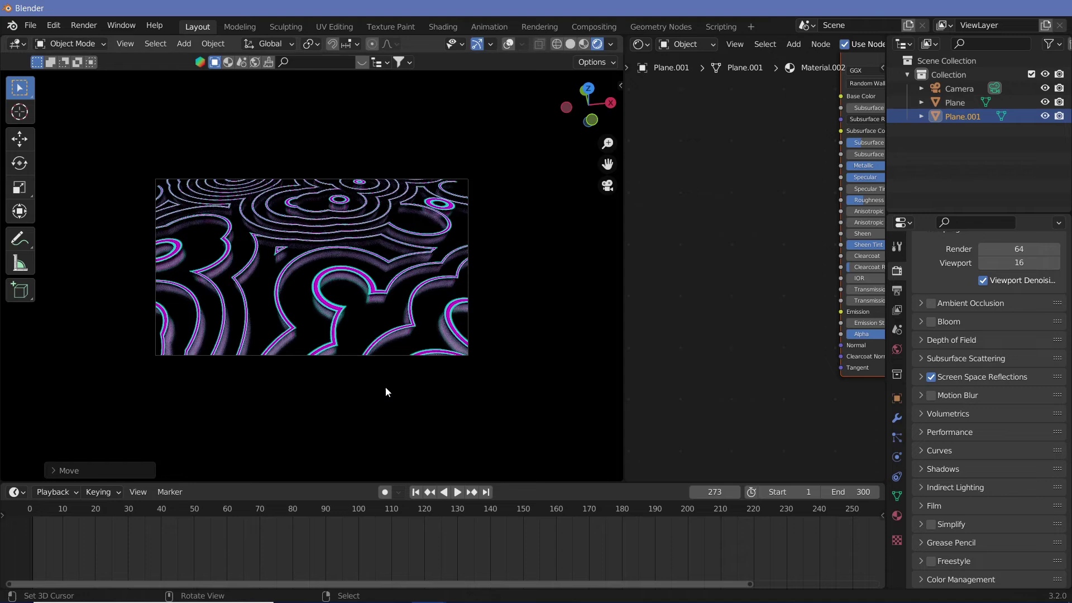
# Duplicate the neon ring plane, raise the copy along Z and shrink it slightly
pyautogui.hotkey('alt', 'a')
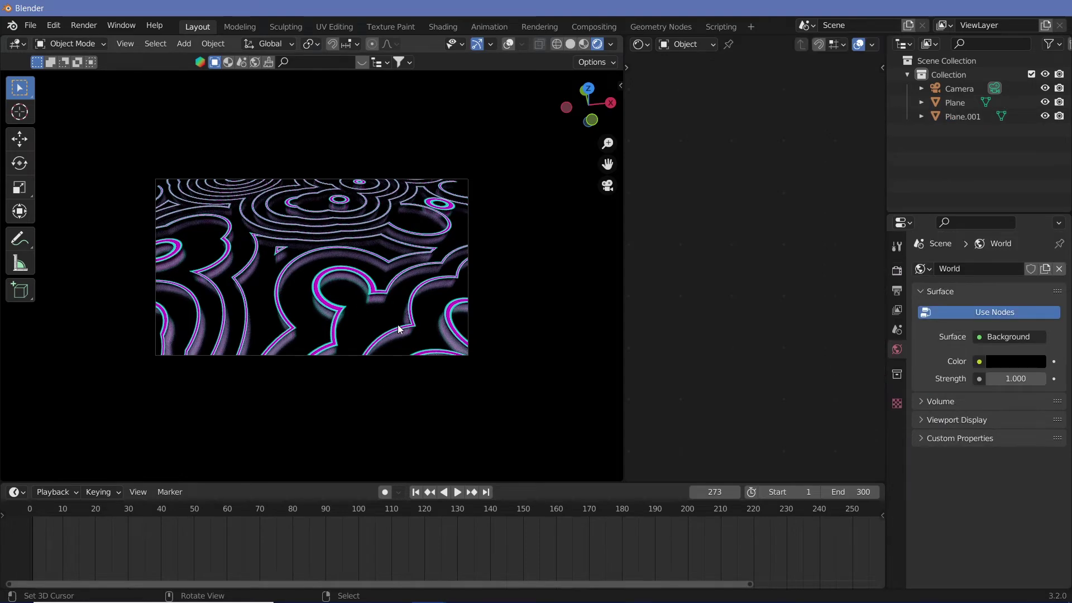
pyautogui.click(373, 294)
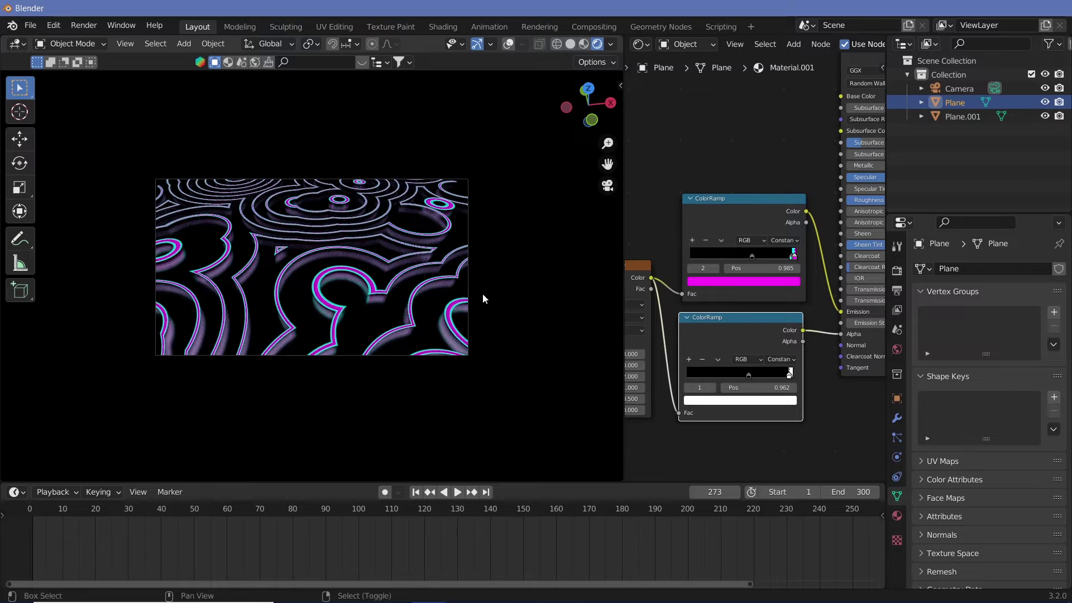
pyautogui.hotkey('shift', 'd')
pyautogui.press('z')
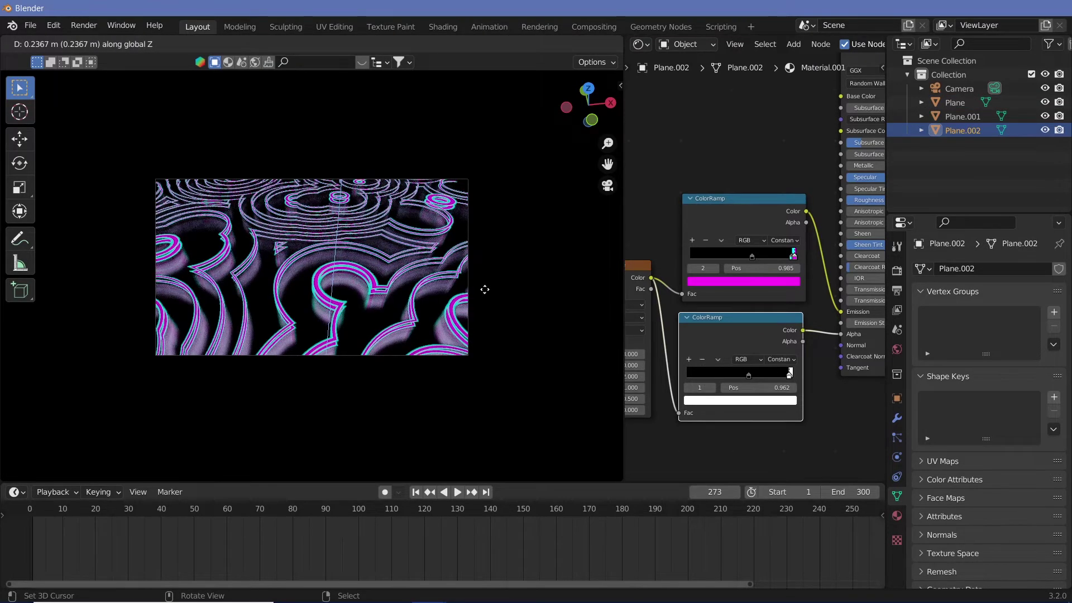
pyautogui.click(485, 290)
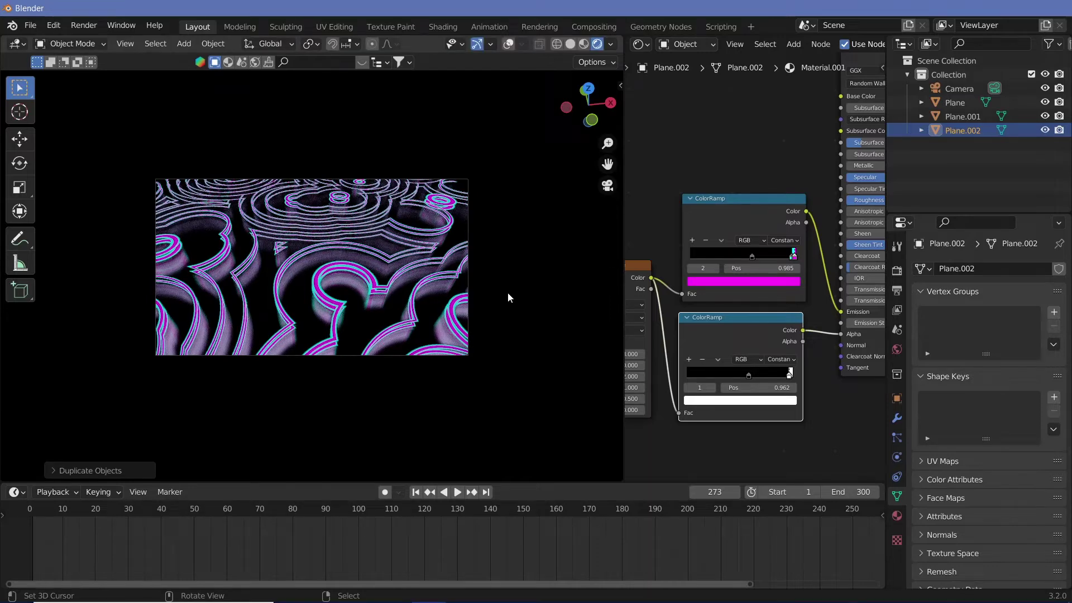
pyautogui.press('s')
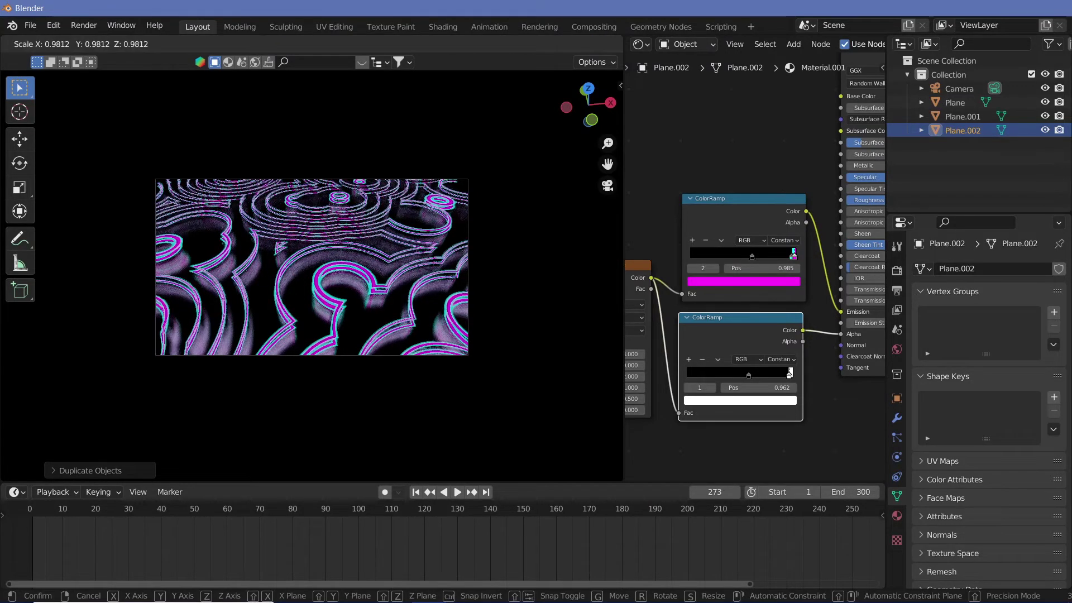
pyautogui.click(374, 304)
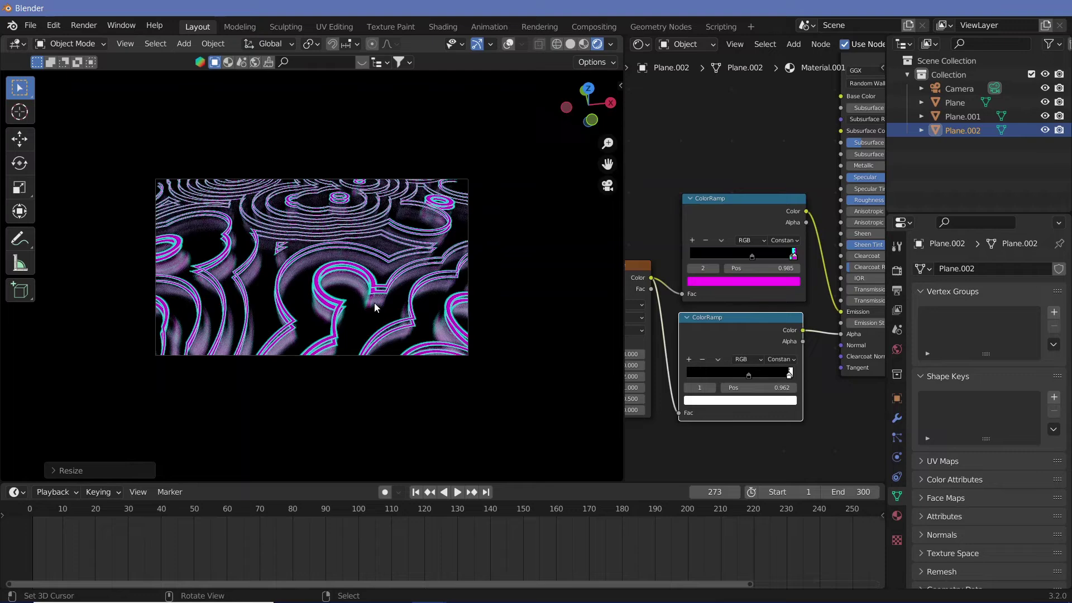
# Make a third ring plane, Plane.003, lifted higher and scaled to about 0.977, then play
pyautogui.hotkey('shift', 'd')
pyautogui.press('z')
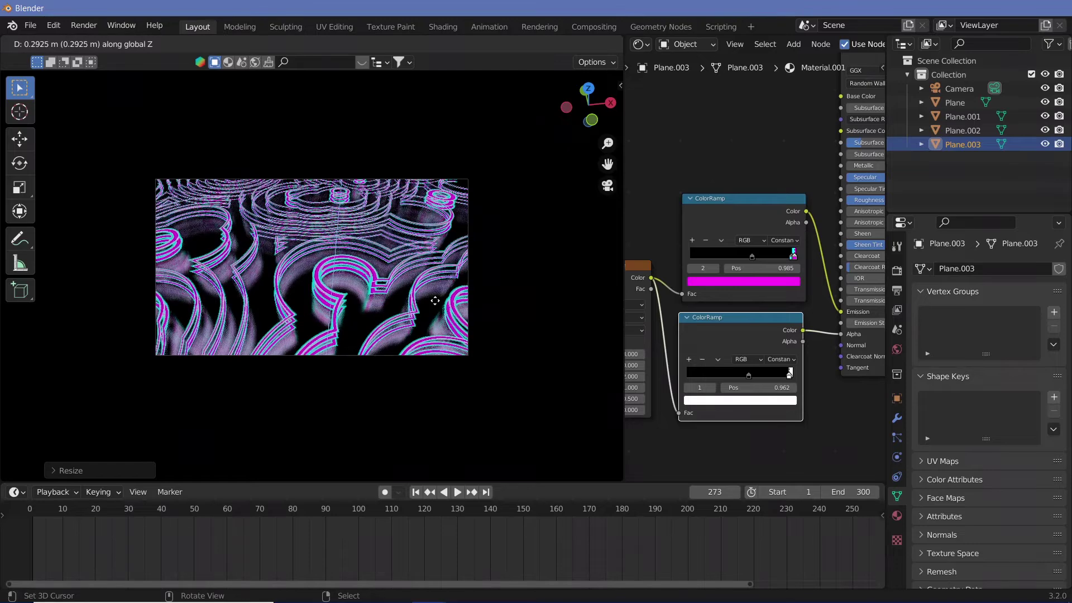
pyautogui.click(504, 317)
pyautogui.press('s')
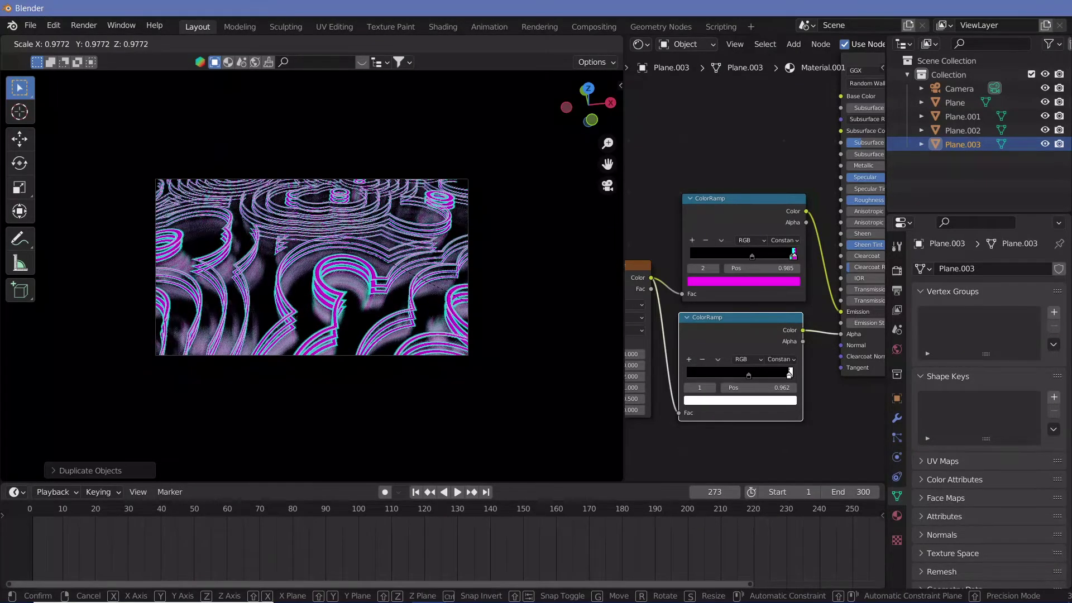
pyautogui.click(499, 320)
pyautogui.press('space')
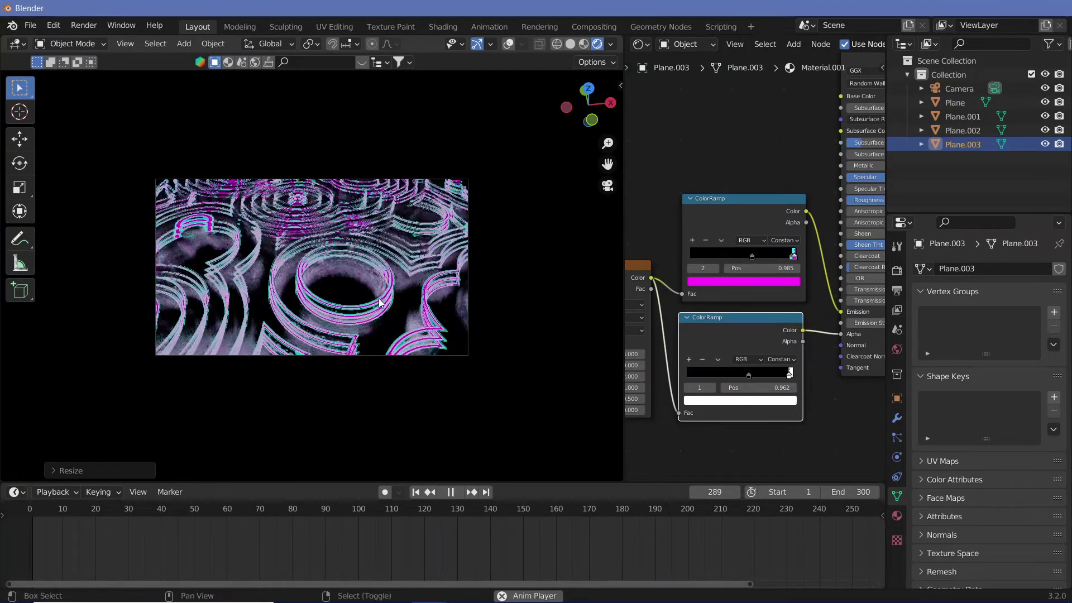
# Preview the ring animation and stop playback at frame 45
pyautogui.press('space')
pyautogui.press('space')
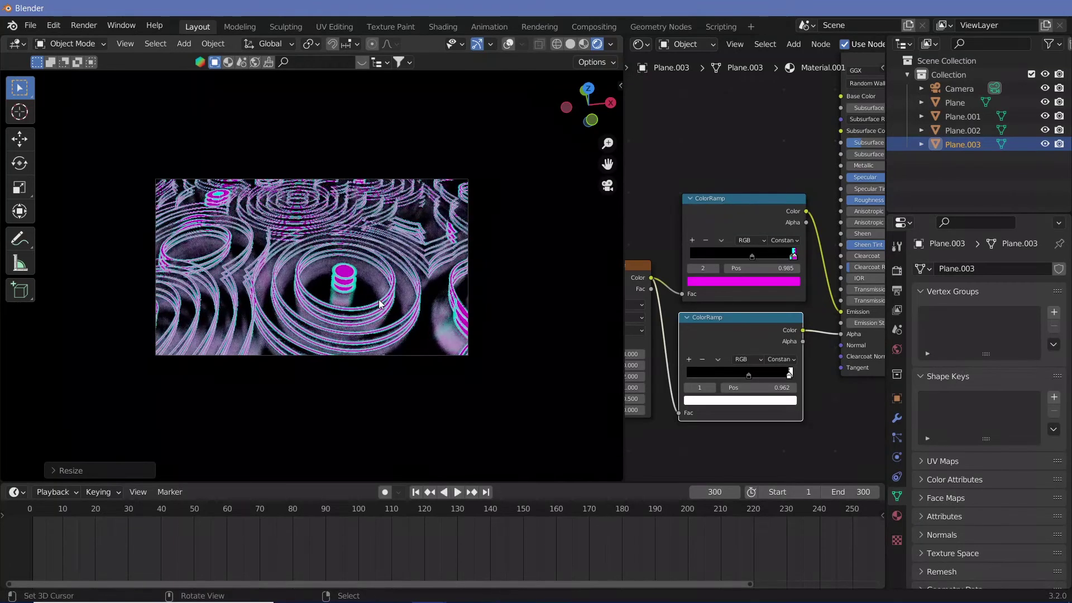
pyautogui.press('space')
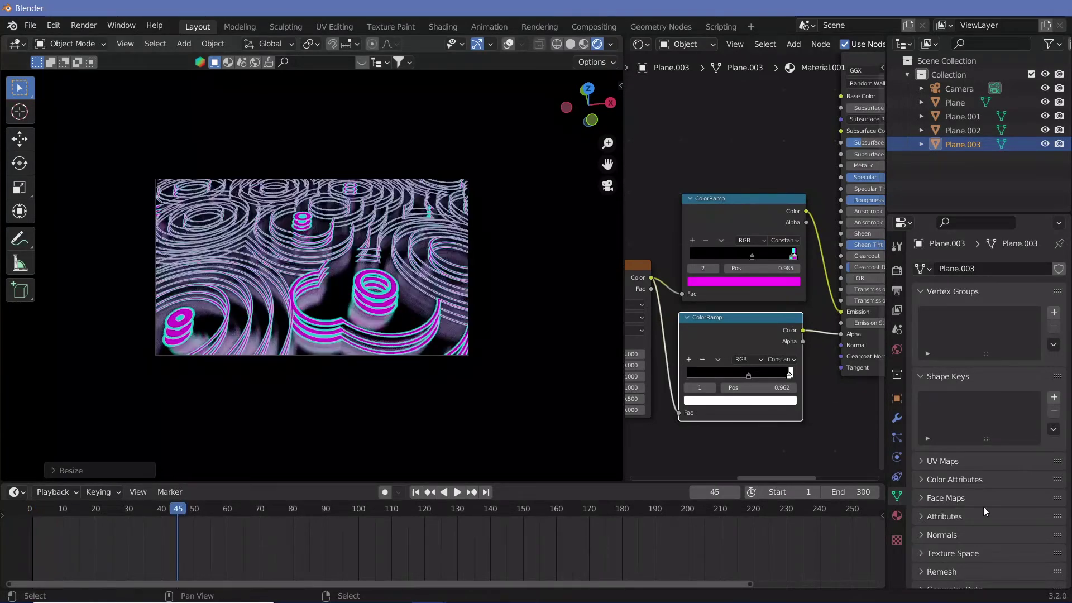
# Enable Bloom in the render settings and set the Principled BSDF Emission Strength to 2
pyautogui.click(898, 270)
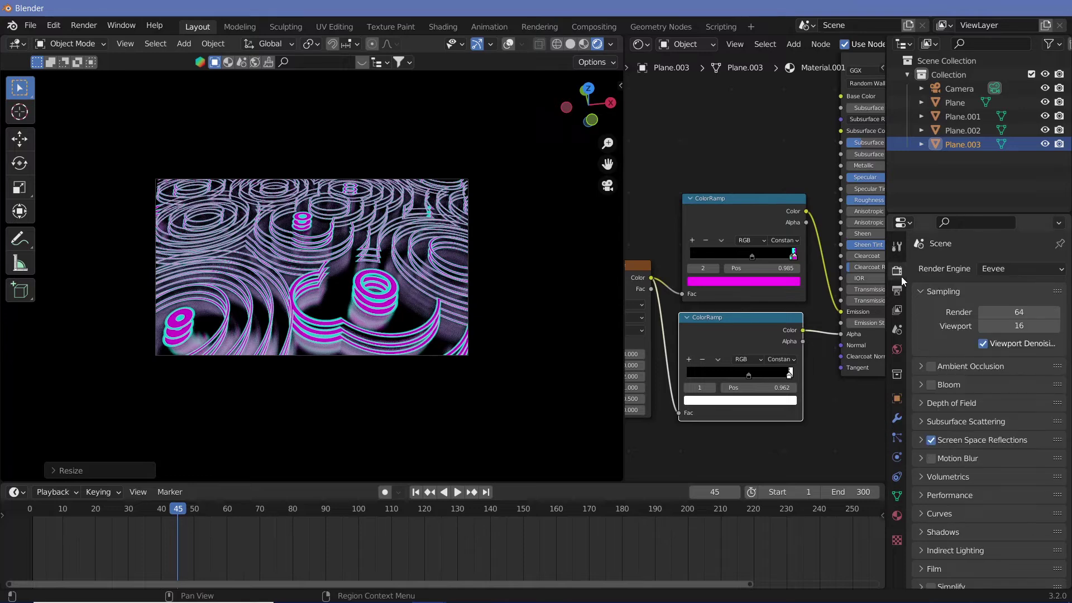
pyautogui.click(931, 385)
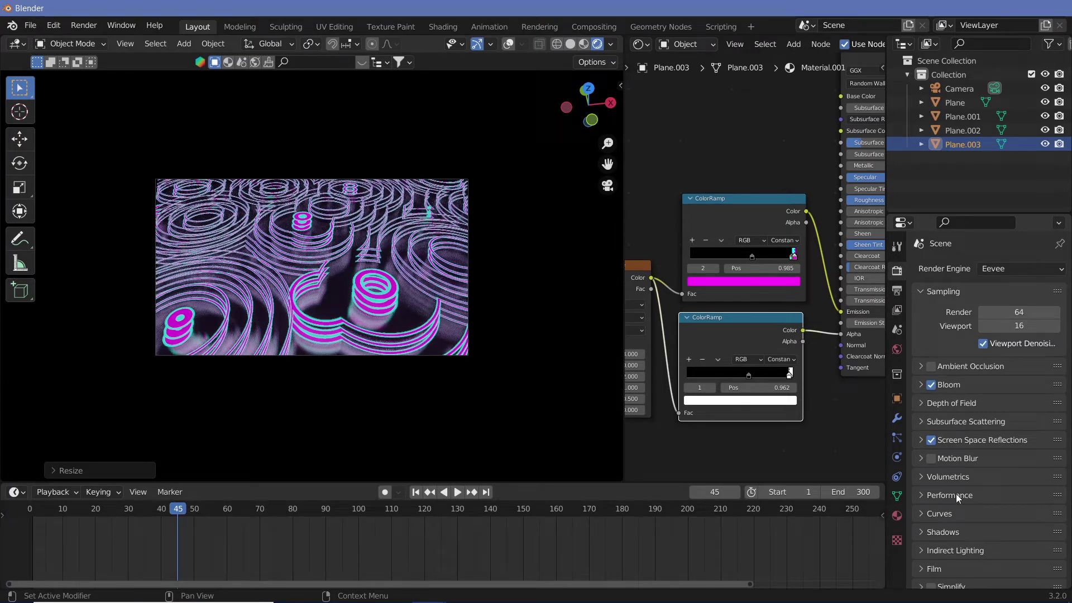
pyautogui.keyDown('ctrl'); pyautogui.hscroll(3, 830, 380); pyautogui.keyUp('ctrl')
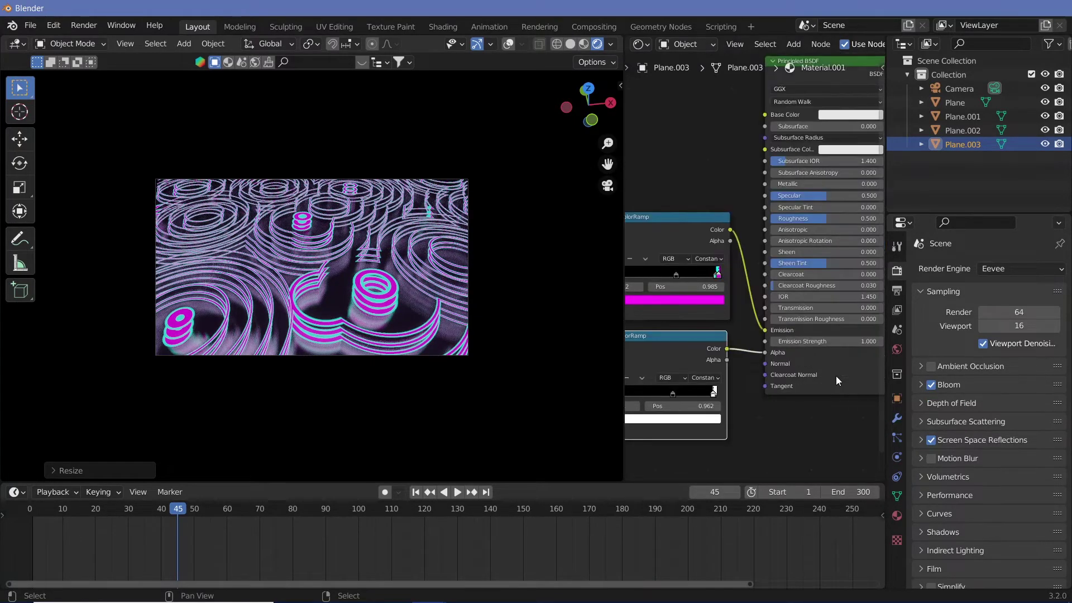
pyautogui.click(847, 342)
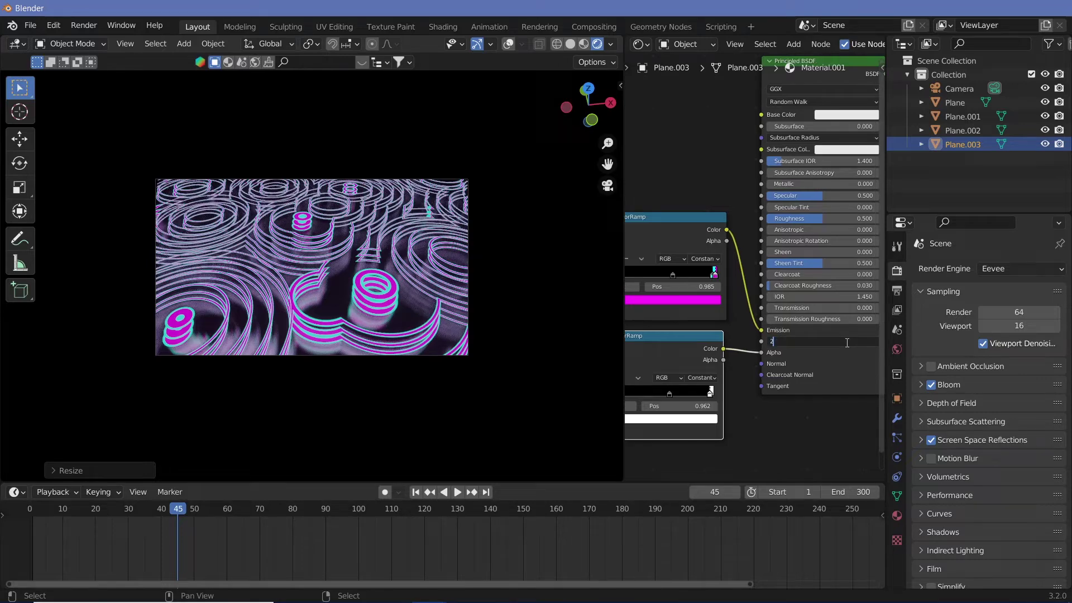
pyautogui.write('2')
pyautogui.press('Return')
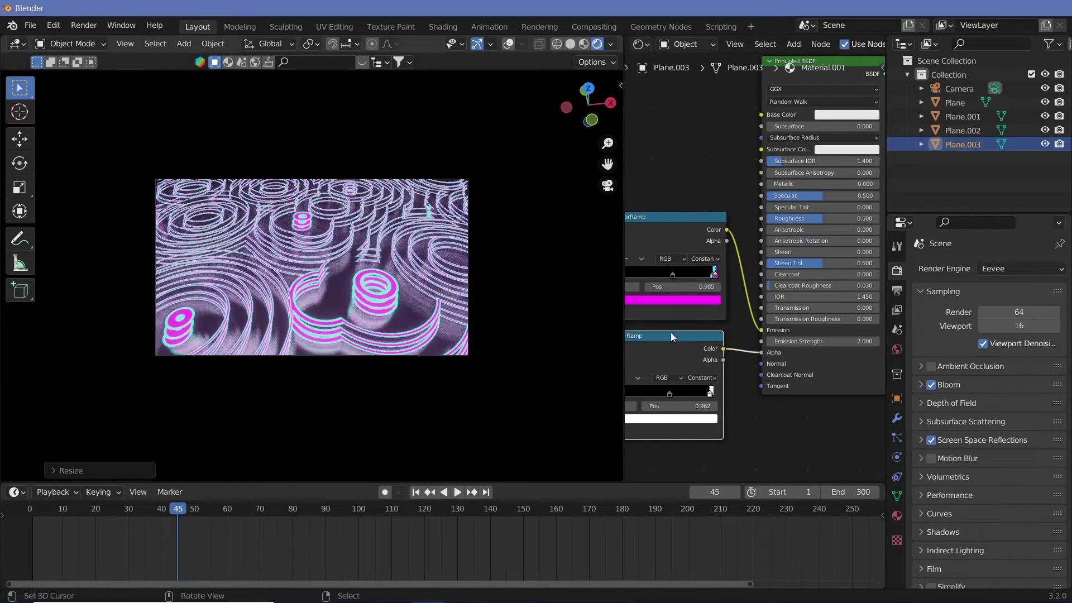
pyautogui.scroll(6, 706, 263)
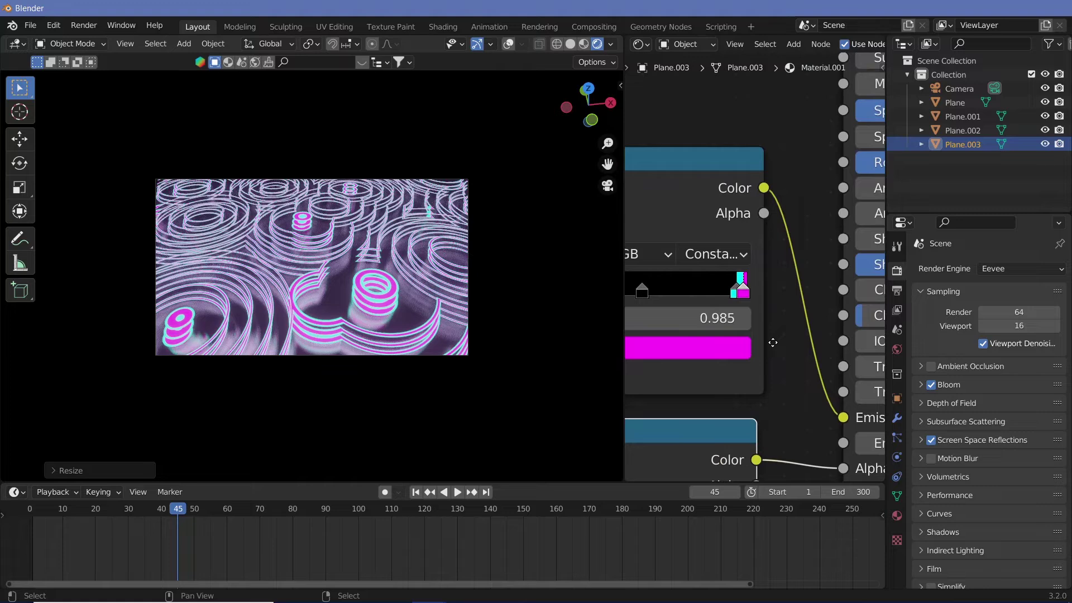
# Move the upper ramp's cyan and magenta stops to 0.965 and 0.993, and add a stop at 0.880
pyautogui.scroll(1, 757, 303)
pyautogui.click(740, 308)
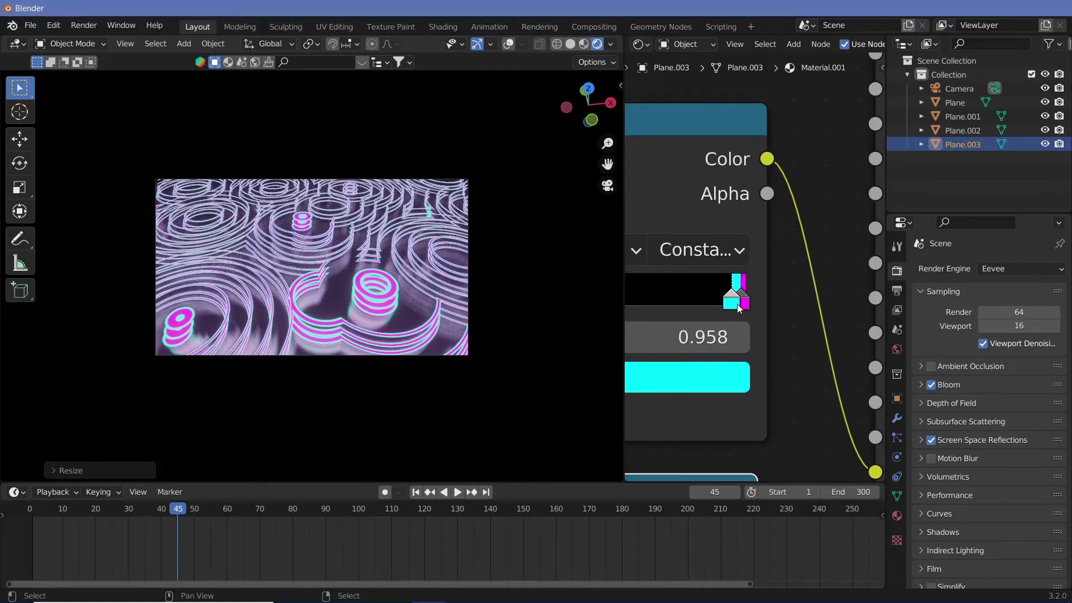
pyautogui.moveTo(740, 308); pyautogui.dragTo(744, 309)
pyautogui.click(747, 308)
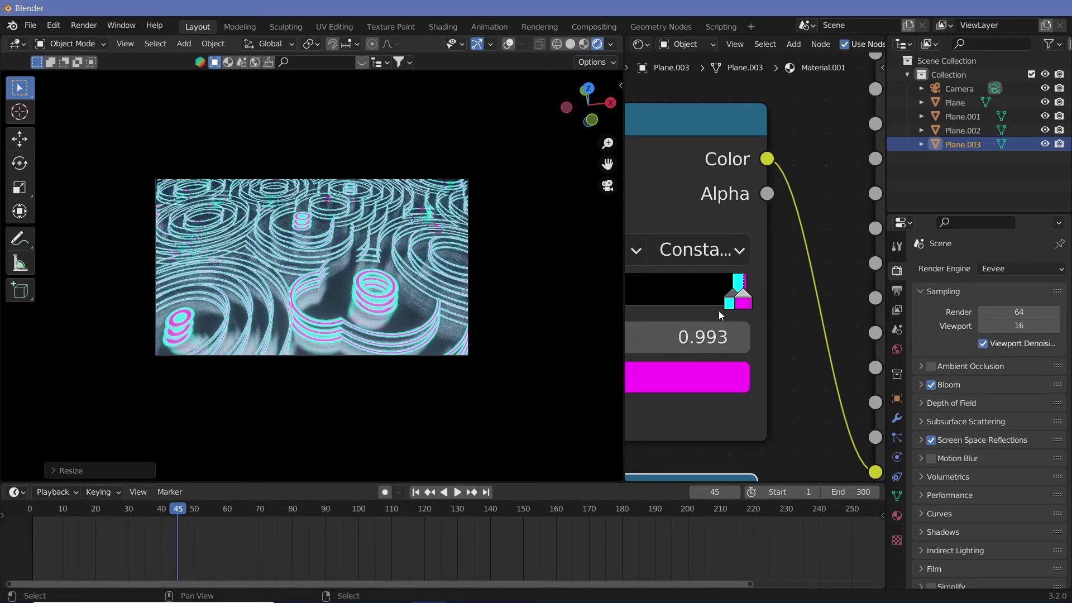
pyautogui.moveTo(730, 308); pyautogui.dragTo(734, 309)
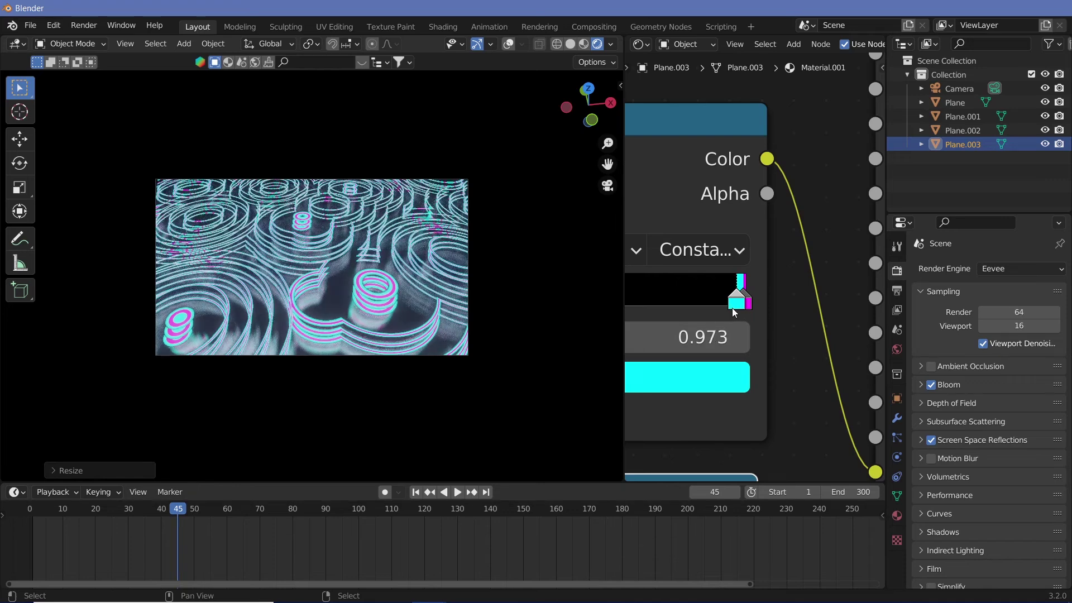
pyautogui.keyDown('ctrl'); pyautogui.click(706, 299); pyautogui.keyUp('ctrl')
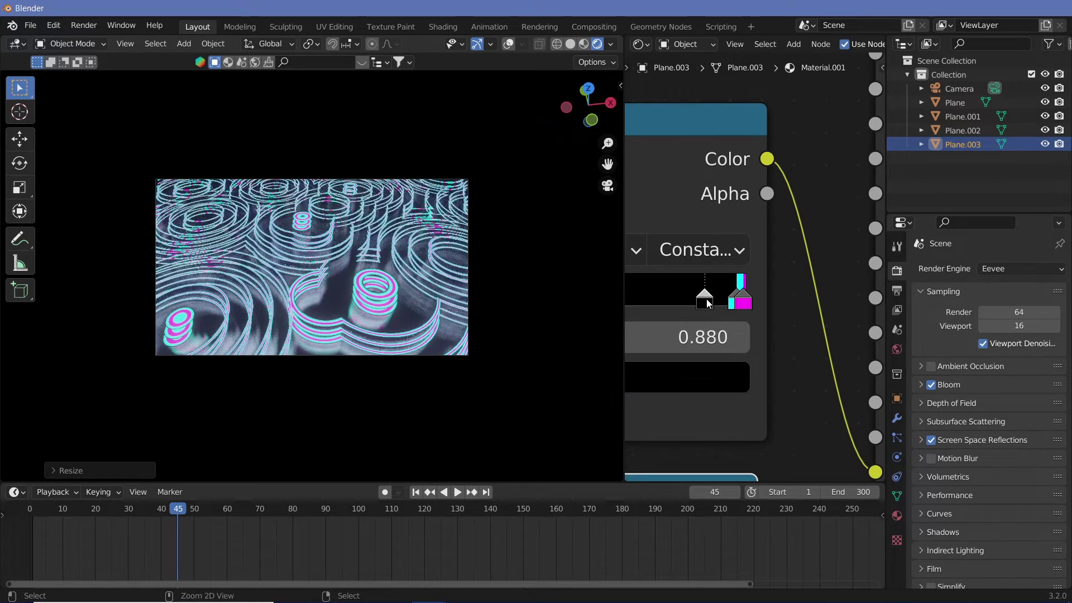
pyautogui.click(701, 382)
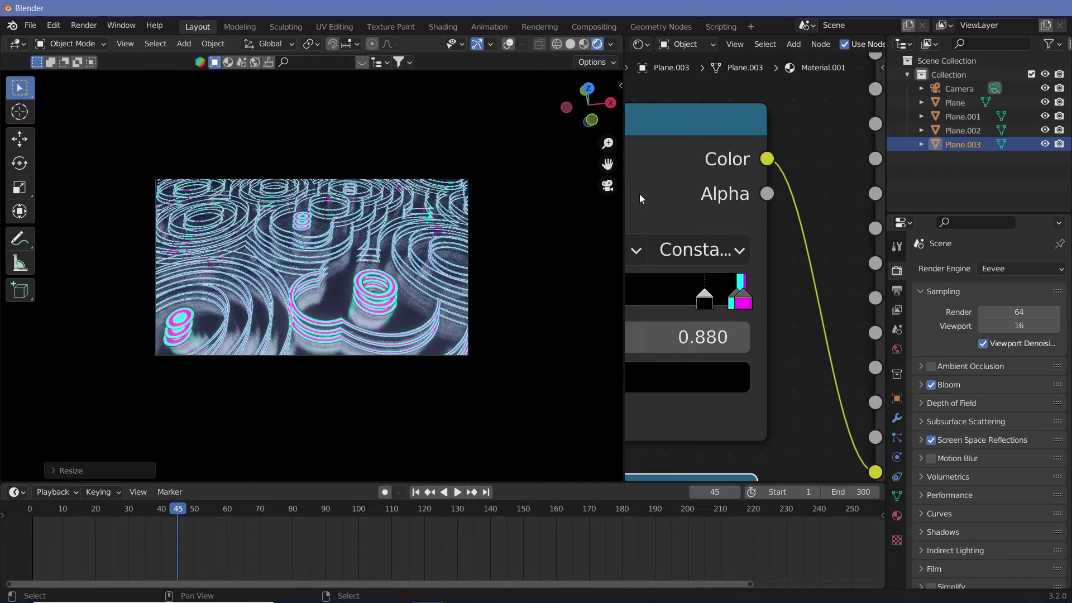
# Colour the new 0.880 stop of the upper ramp a dark blue
pyautogui.keyDown('ctrl'); pyautogui.moveTo(771, 185); pyautogui.dragTo(766, 227, button='middle'); pyautogui.keyUp('ctrl')
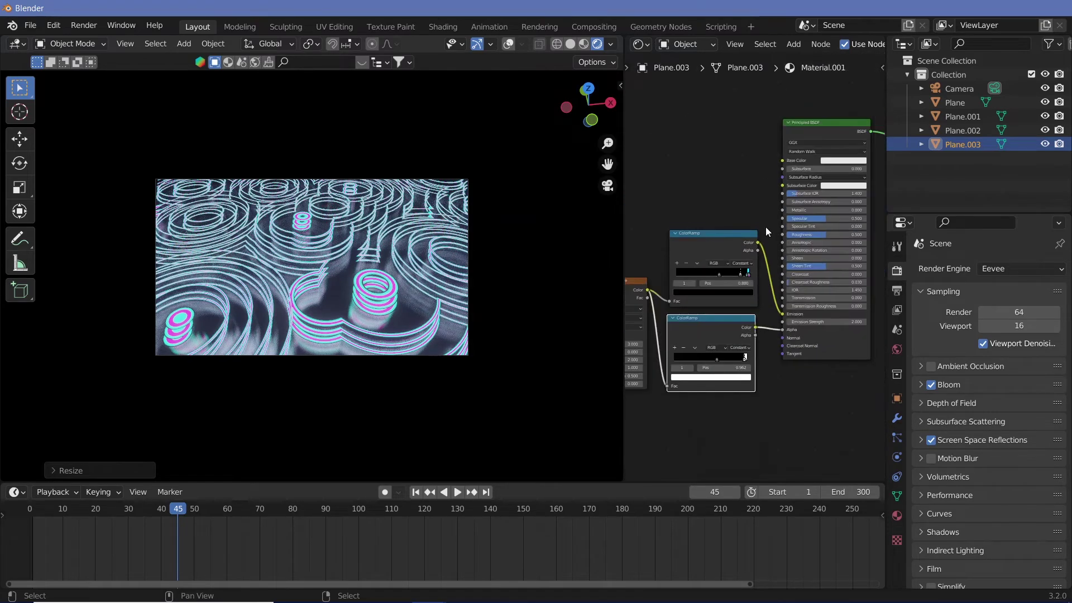
pyautogui.click(704, 298)
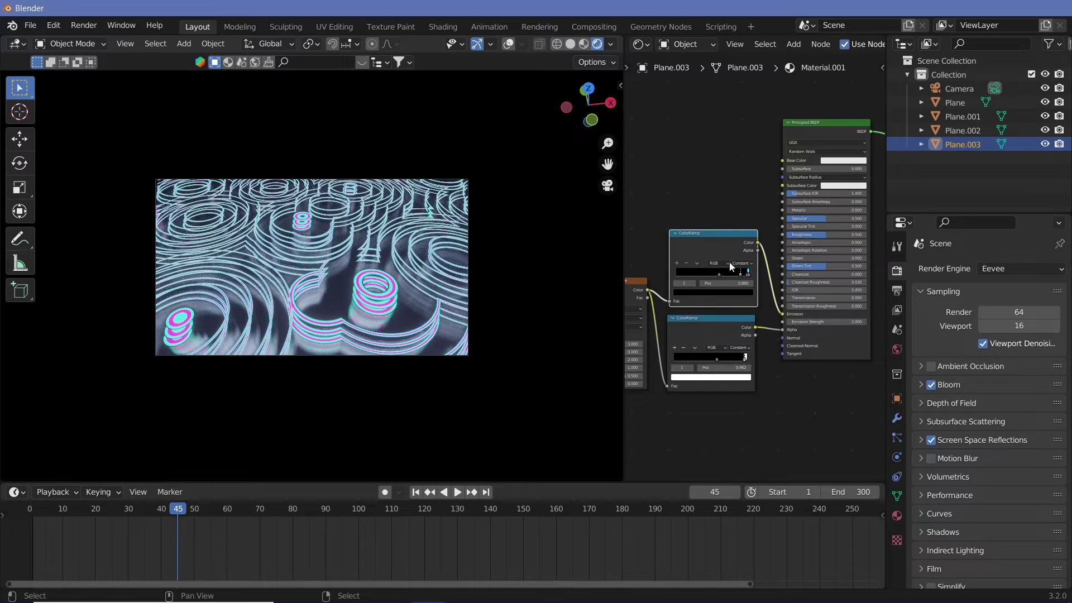
pyautogui.click(726, 292)
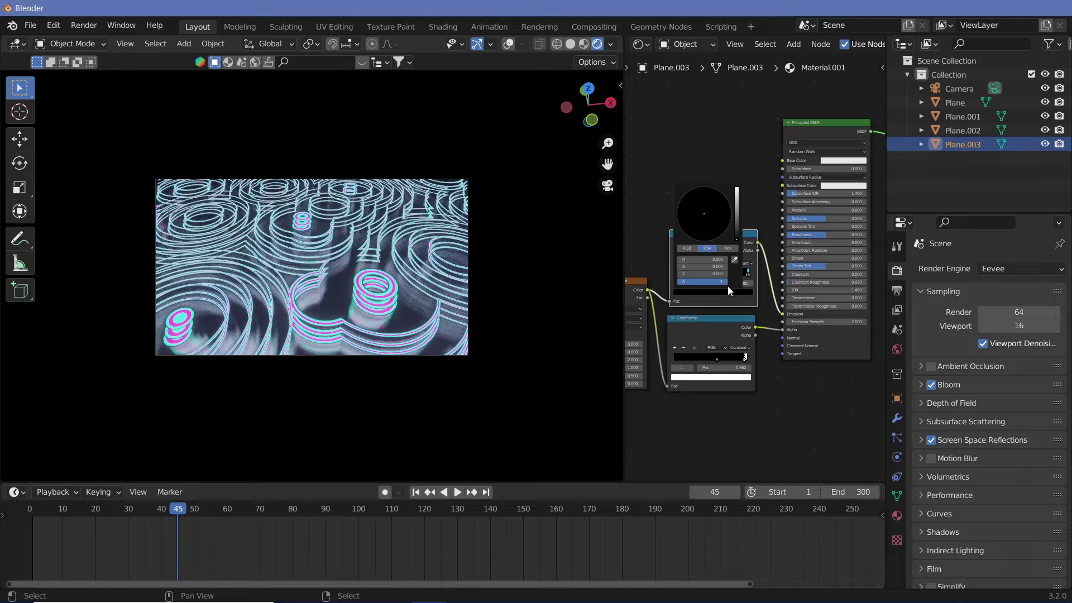
pyautogui.click(738, 216)
pyautogui.moveTo(737, 217)
pyautogui.mouseDown()
pyautogui.moveTo(736, 188)
pyautogui.moveTo(730, 203)
pyautogui.mouseUp()
pyautogui.click(716, 203)
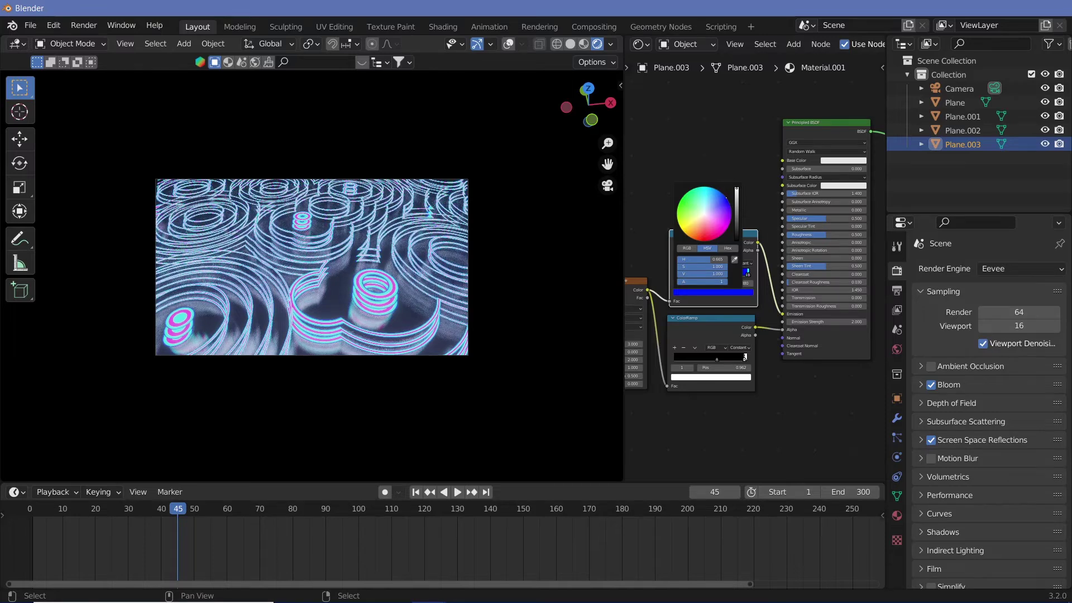
pyautogui.moveTo(739, 199)
pyautogui.mouseDown()
pyautogui.moveTo(737, 240)
pyautogui.moveTo(737, 201)
pyautogui.mouseUp()
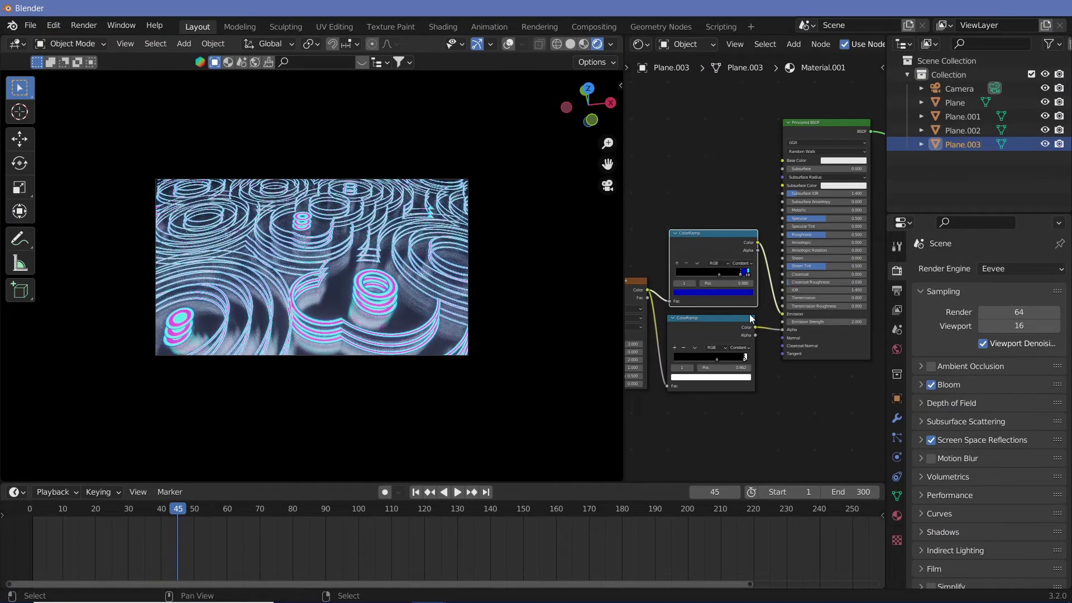
# Nudge the lower ColorRamp's white stop left to 0.951
pyautogui.scroll(4, 756, 401)
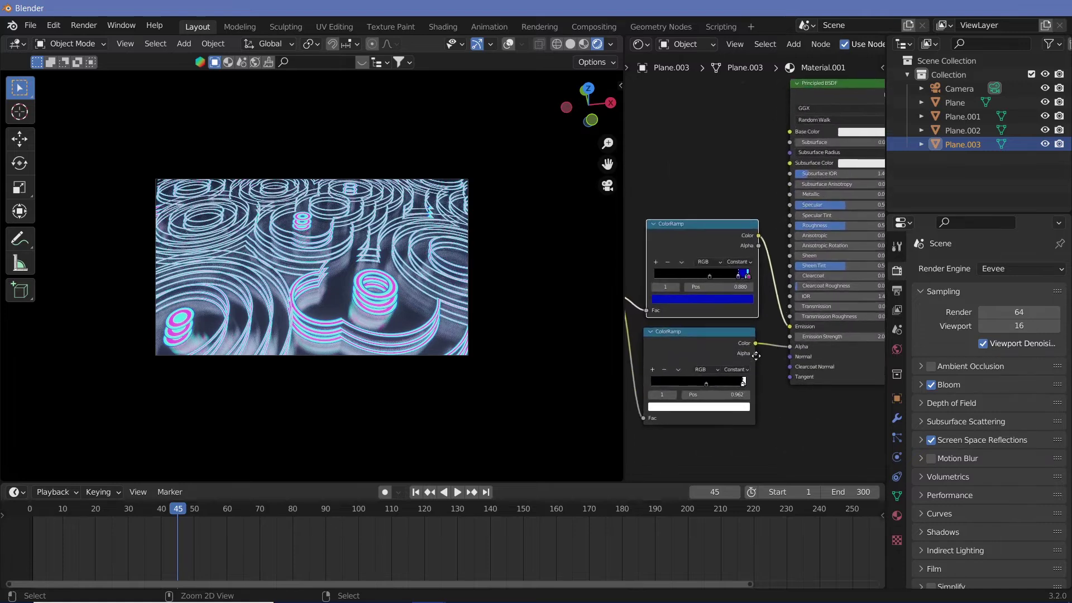
pyautogui.moveTo(766, 453); pyautogui.dragTo(777, 404, button='middle')
pyautogui.scroll(2, 757, 437)
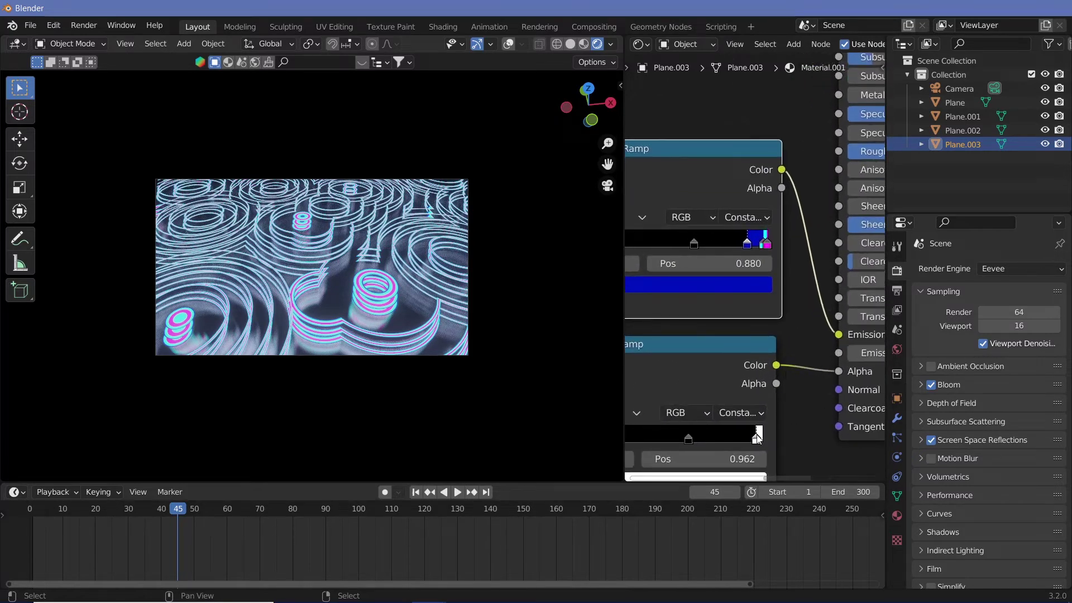
pyautogui.moveTo(757, 441); pyautogui.dragTo(754, 440)
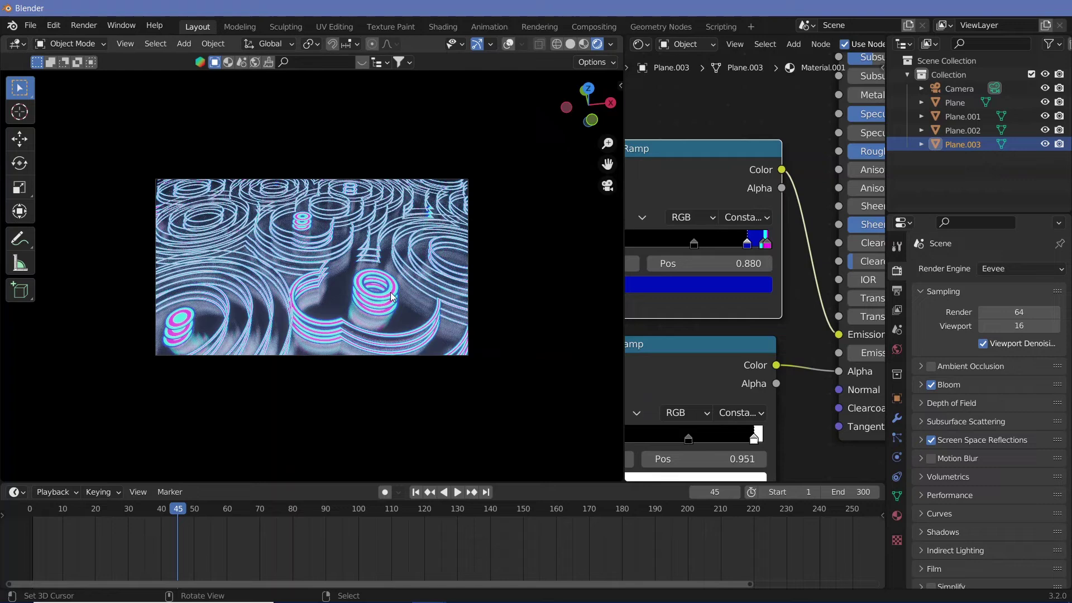
# Preview the animation to frame 65, then rename Plane.001 to 'grounds'
pyautogui.press('space')
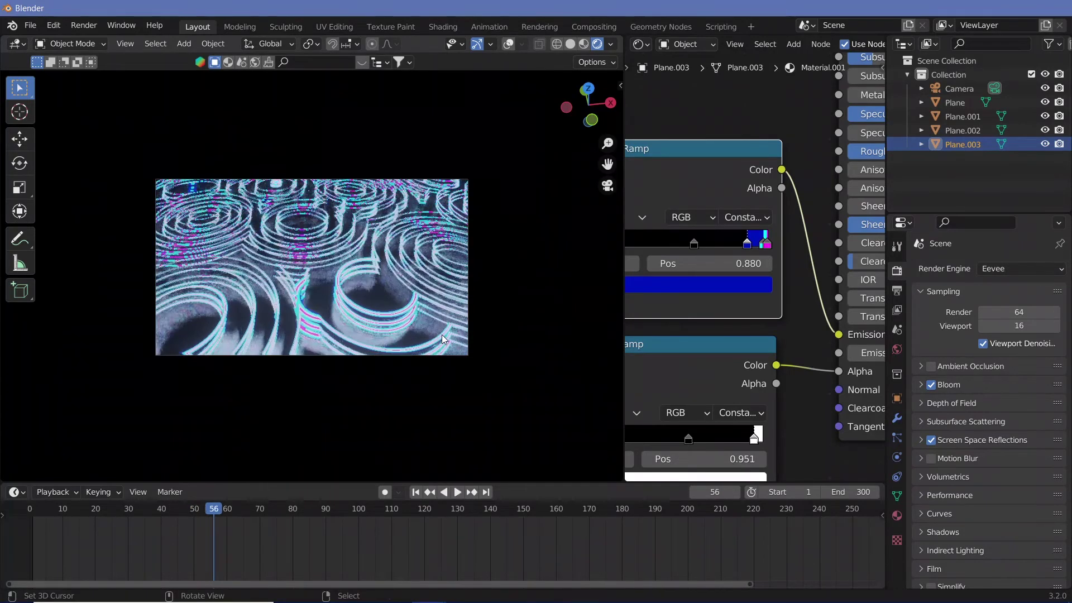
pyautogui.press('space')
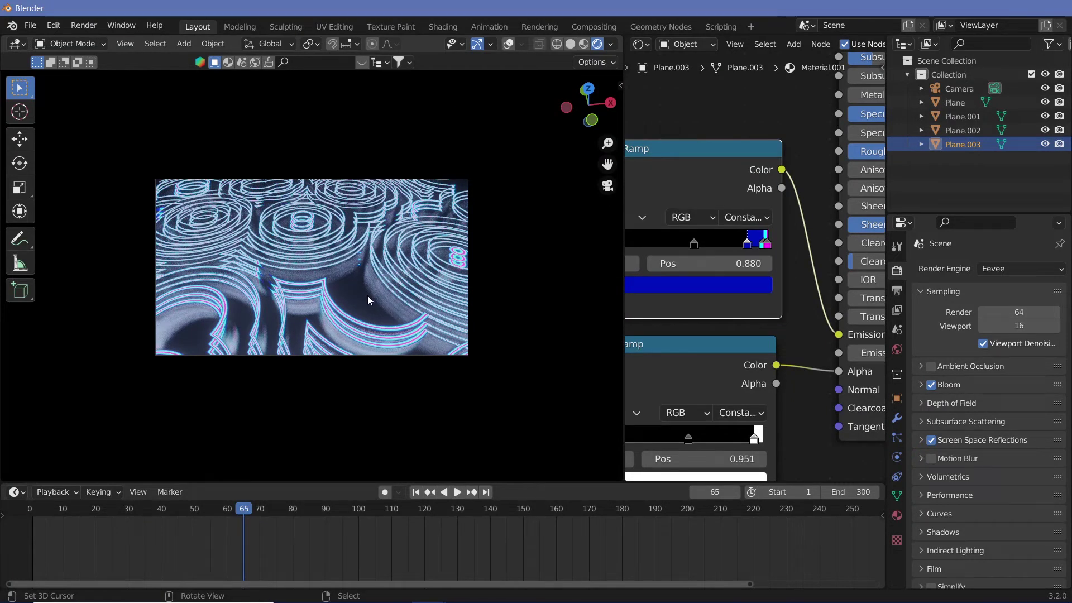
pyautogui.click(970, 118)
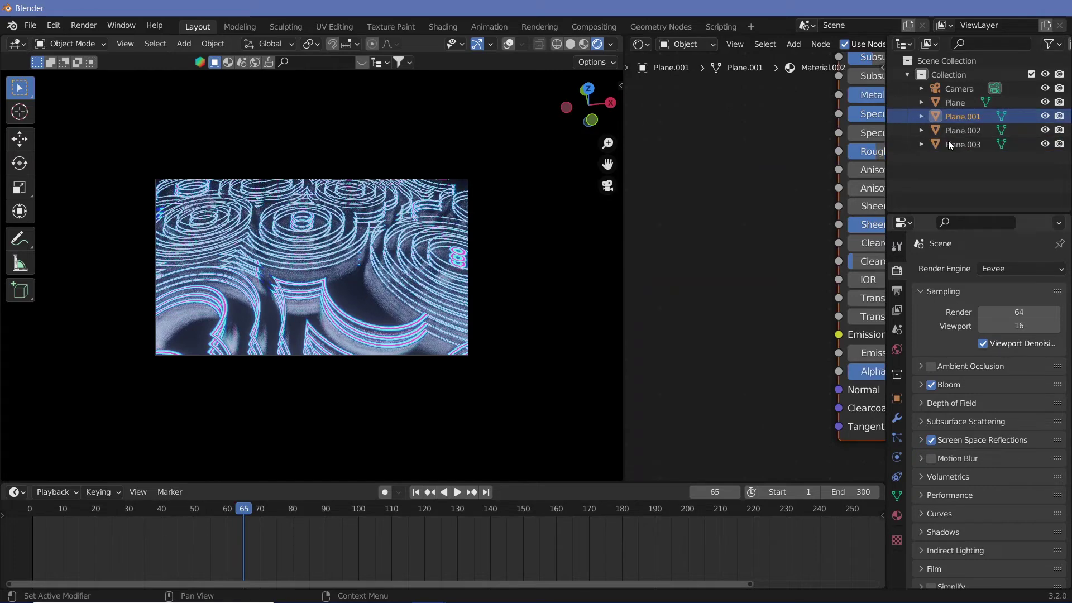
pyautogui.doubleClick(964, 116)
pyautogui.write('g')
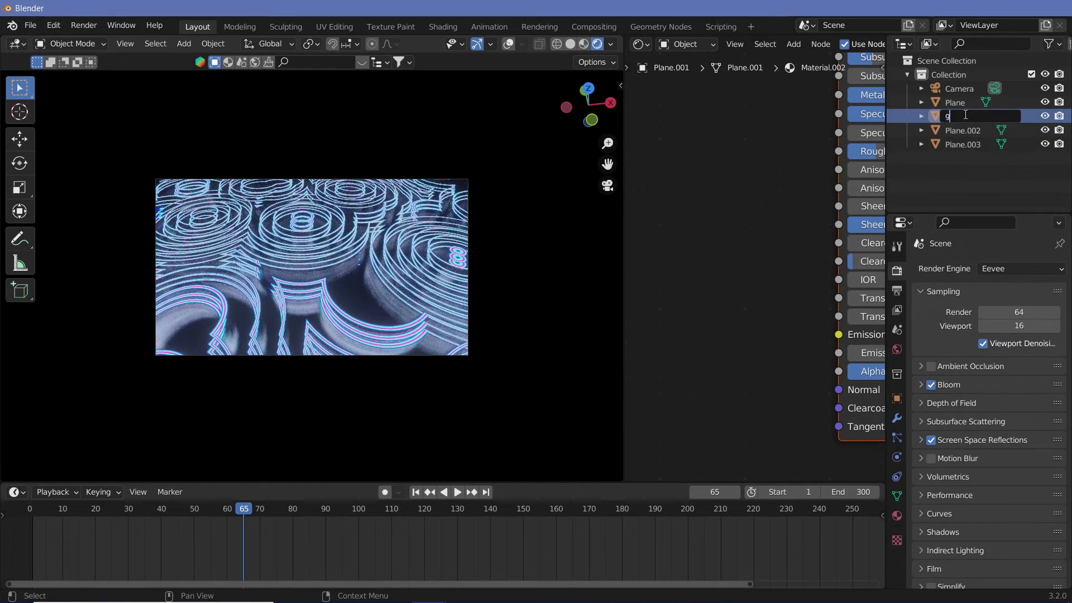
pyautogui.write('rounds')
pyautogui.press('Return')
pyautogui.scroll(-5, 726, 252)
pyautogui.moveTo(729, 388); pyautogui.dragTo(819, 371, button='middle')
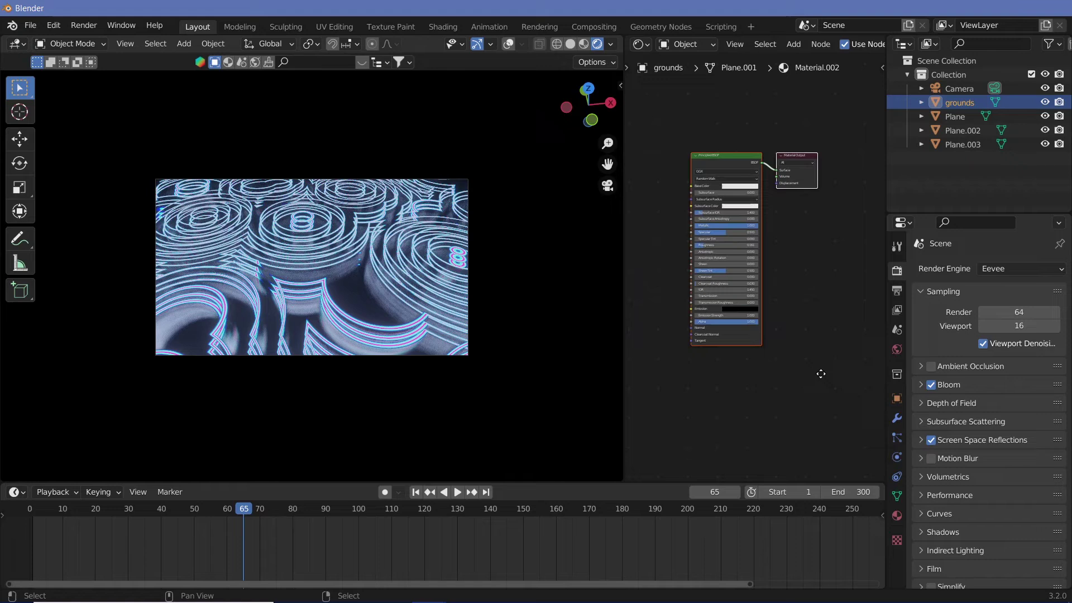
pyautogui.scroll(4, 693, 314)
# Add a Noise Texture node and link its Color to the Principled BSDF Roughness
pyautogui.hotkey('shift', 'a')
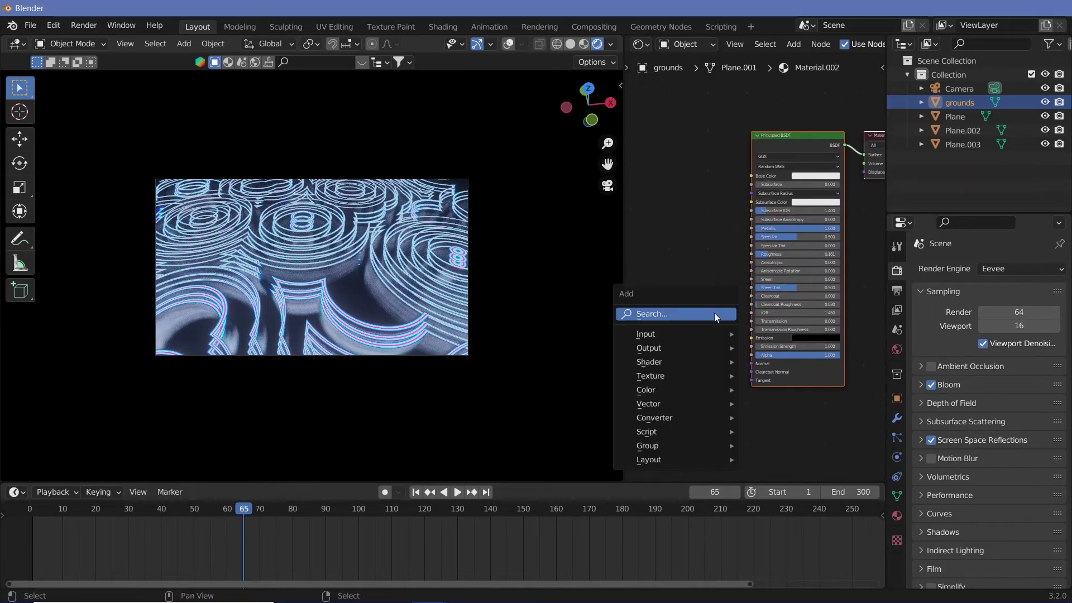
pyautogui.press('Escape')
pyautogui.scroll(2, 661, 292)
pyautogui.hotkey('shift', 'a')
pyautogui.click(660, 288)
pyautogui.write('nois')
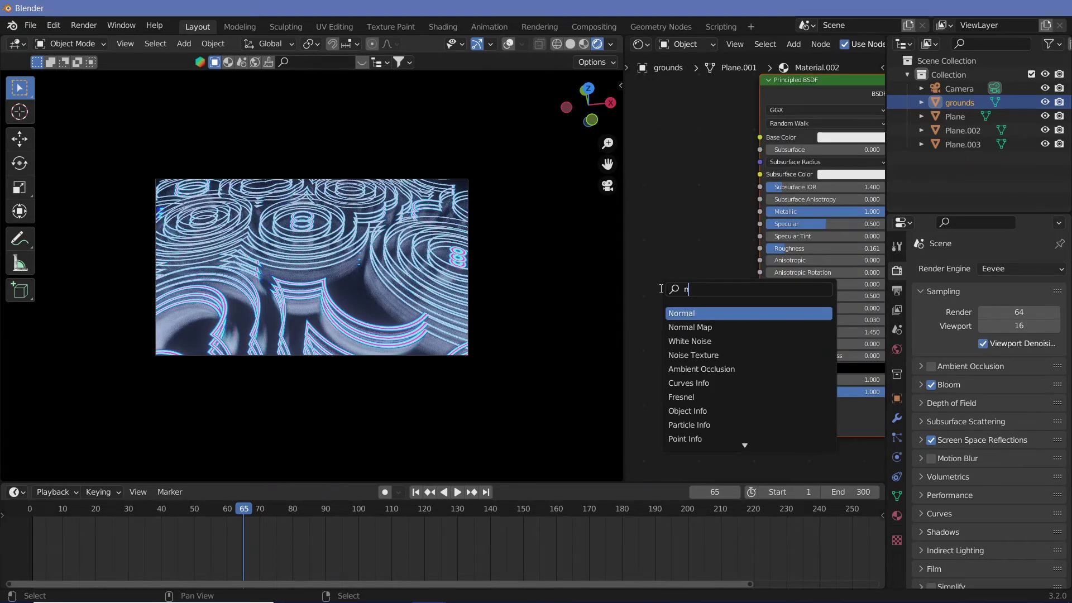
pyautogui.click(678, 327)
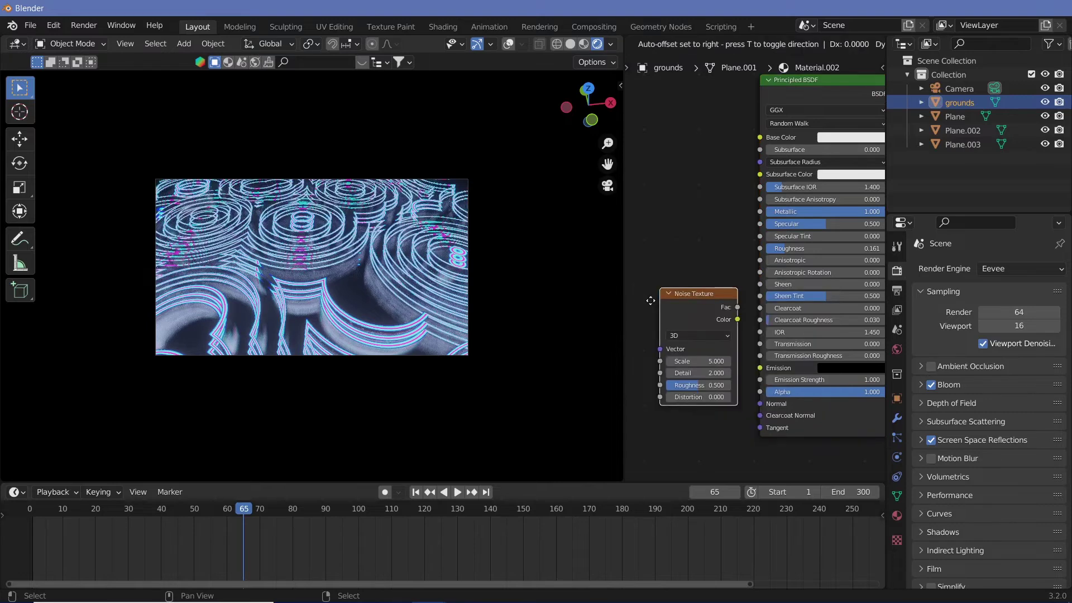
pyautogui.click(679, 191)
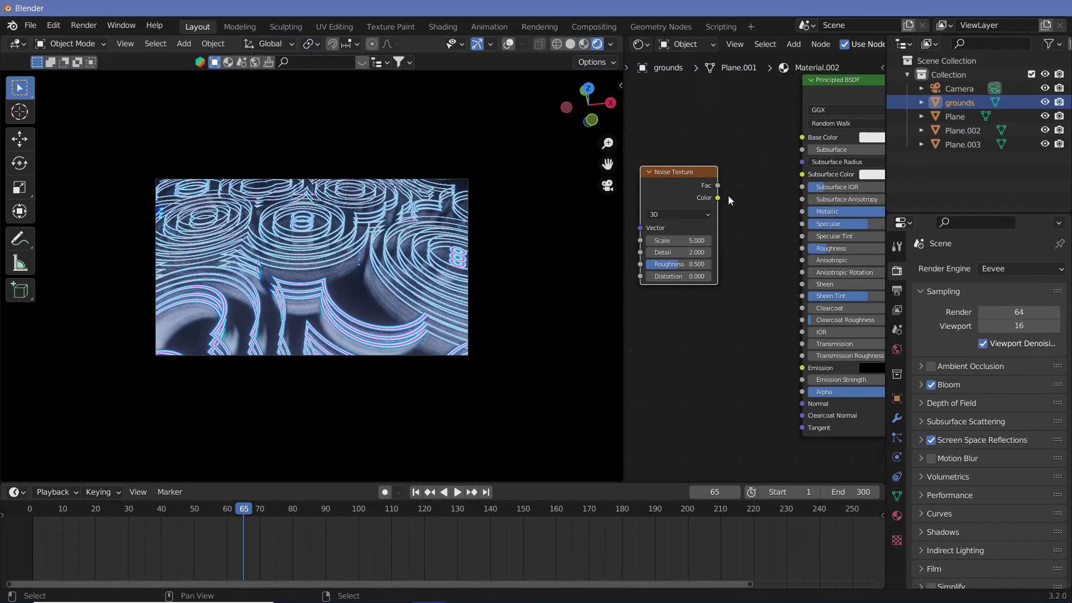
pyautogui.moveTo(718, 198); pyautogui.dragTo(809, 252)
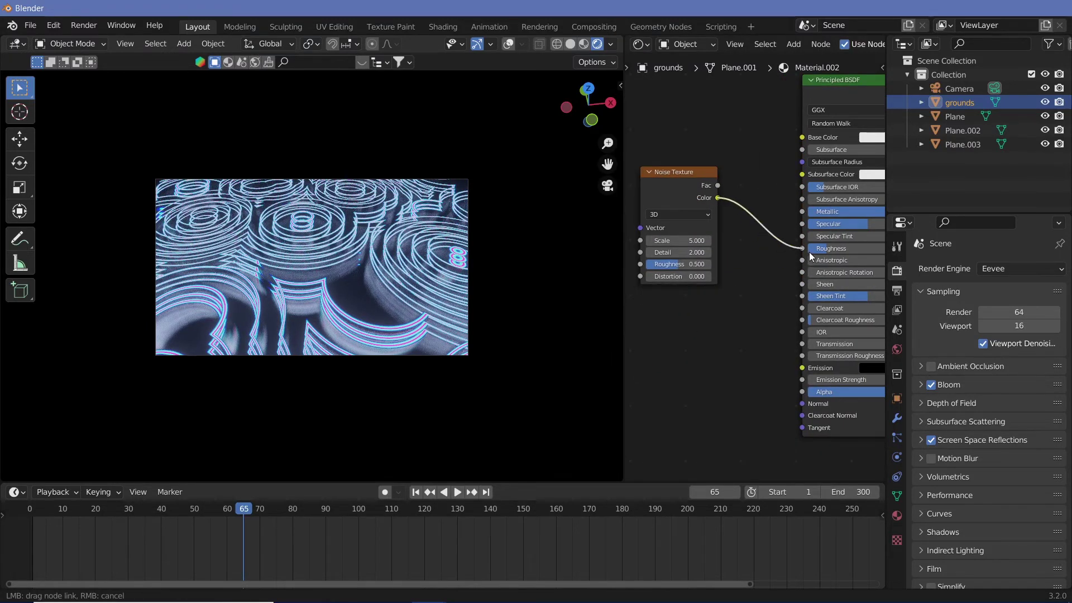
pyautogui.hotkey('shift', 'a')
pyautogui.click(729, 271)
# Insert a ColorRamp between the noise and Roughness and pull its stops inward
pyautogui.write('colo')
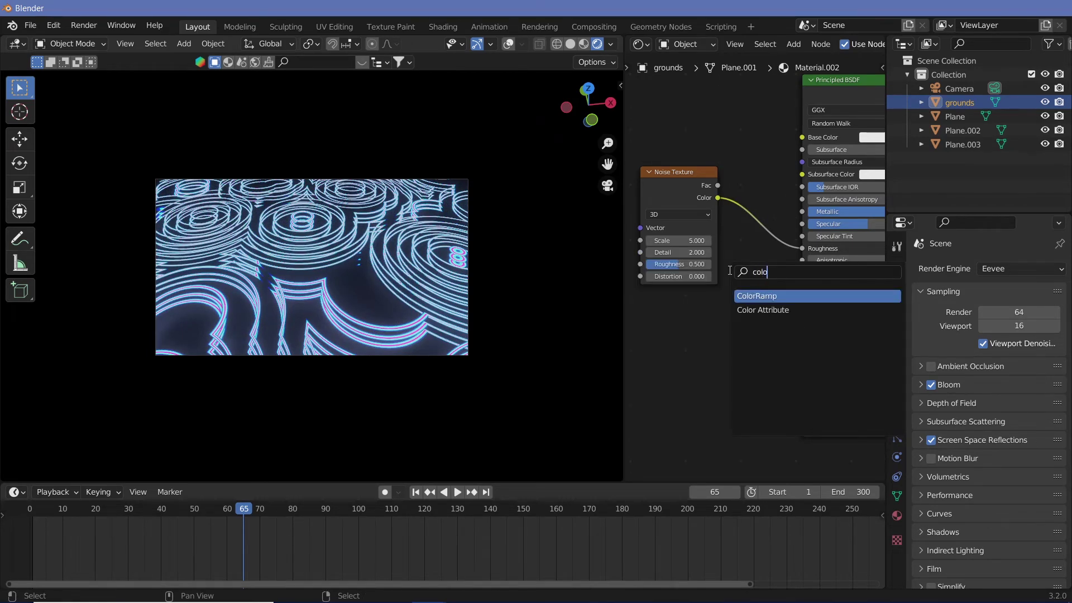
pyautogui.press('Return')
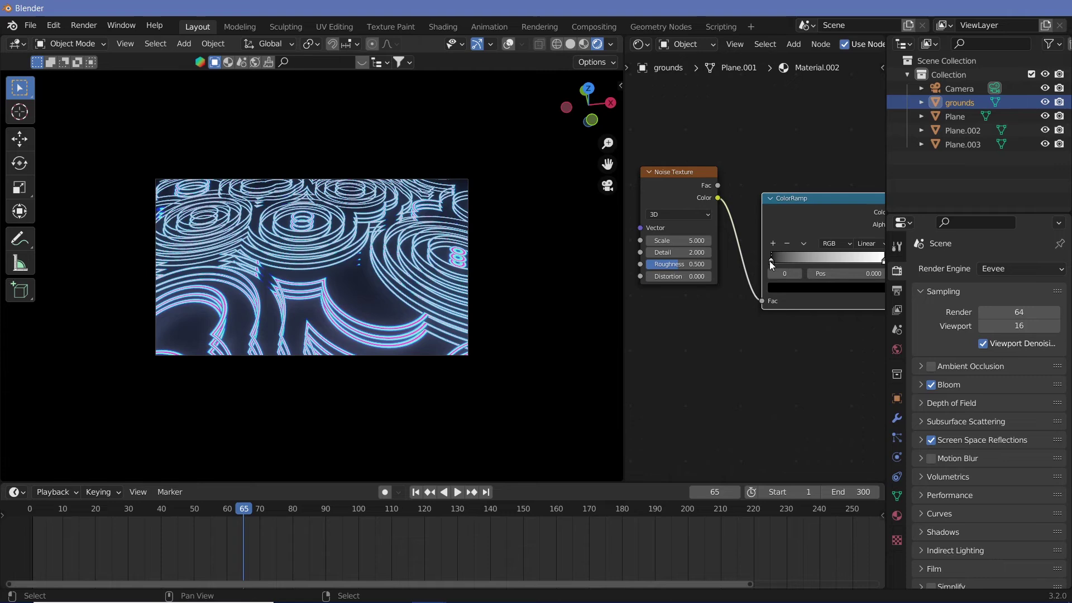
pyautogui.moveTo(771, 262); pyautogui.dragTo(784, 262)
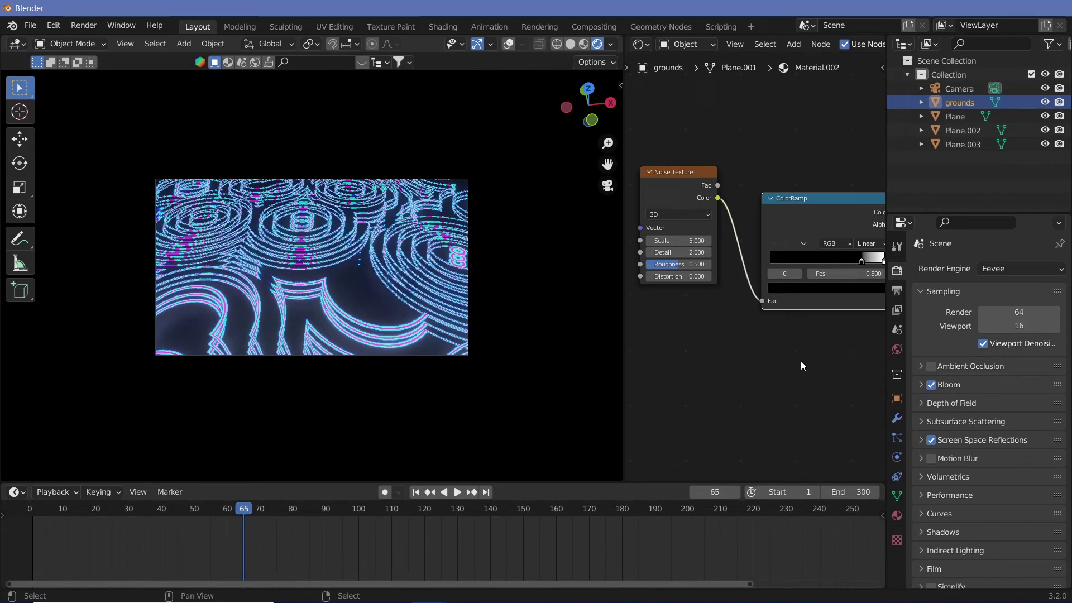
pyautogui.moveTo(861, 258); pyautogui.dragTo(851, 259)
# Raise the Noise Texture Scale to 84 and shift the ramp's white stop to 0.513
pyautogui.click(685, 239)
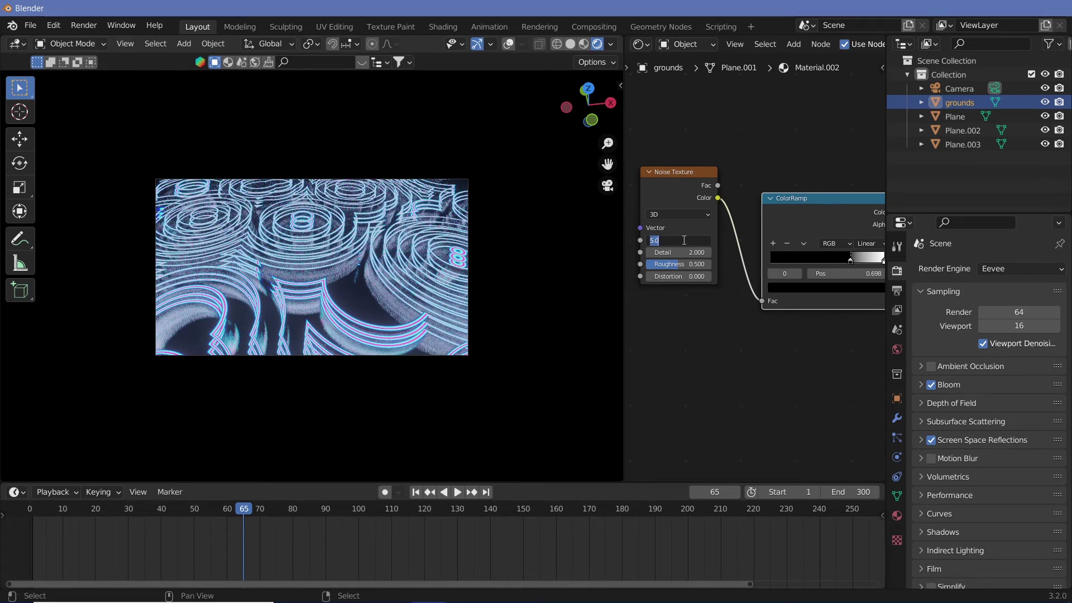
pyautogui.write('10')
pyautogui.press('Return')
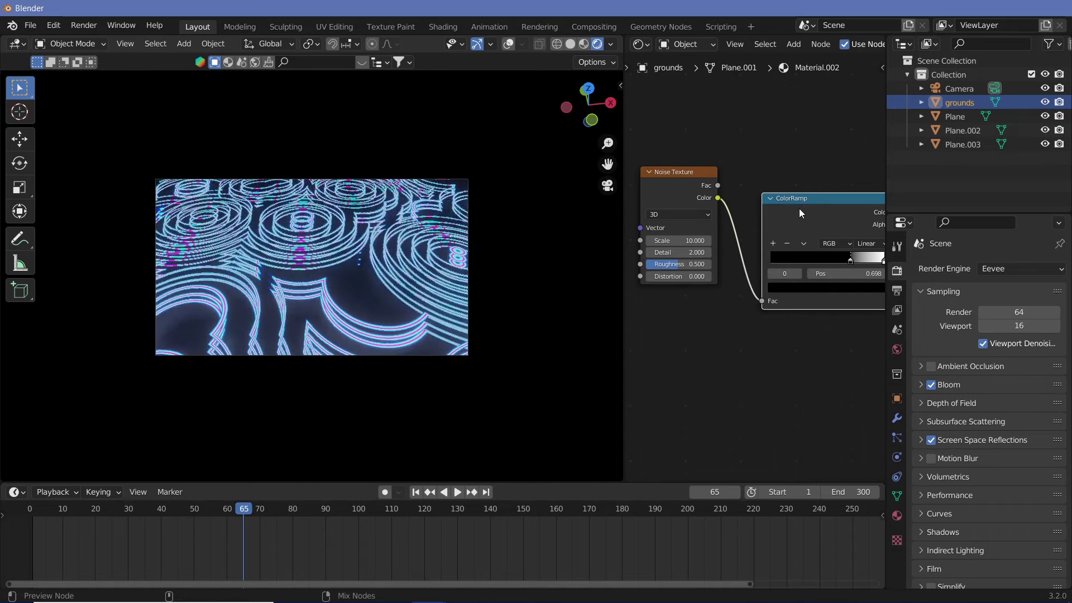
pyautogui.moveTo(803, 207); pyautogui.dragTo(738, 210, button='middle')
pyautogui.moveTo(786, 261); pyautogui.dragTo(765, 299)
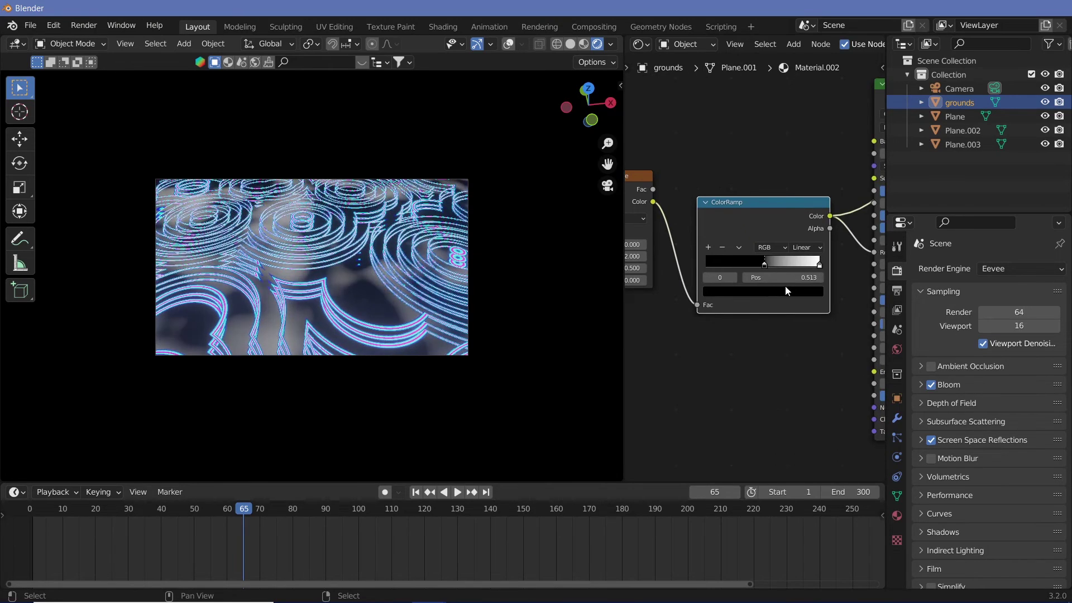
pyautogui.moveTo(706, 368); pyautogui.dragTo(800, 401, button='middle')
pyautogui.moveTo(696, 275); pyautogui.dragTo(836, 275)
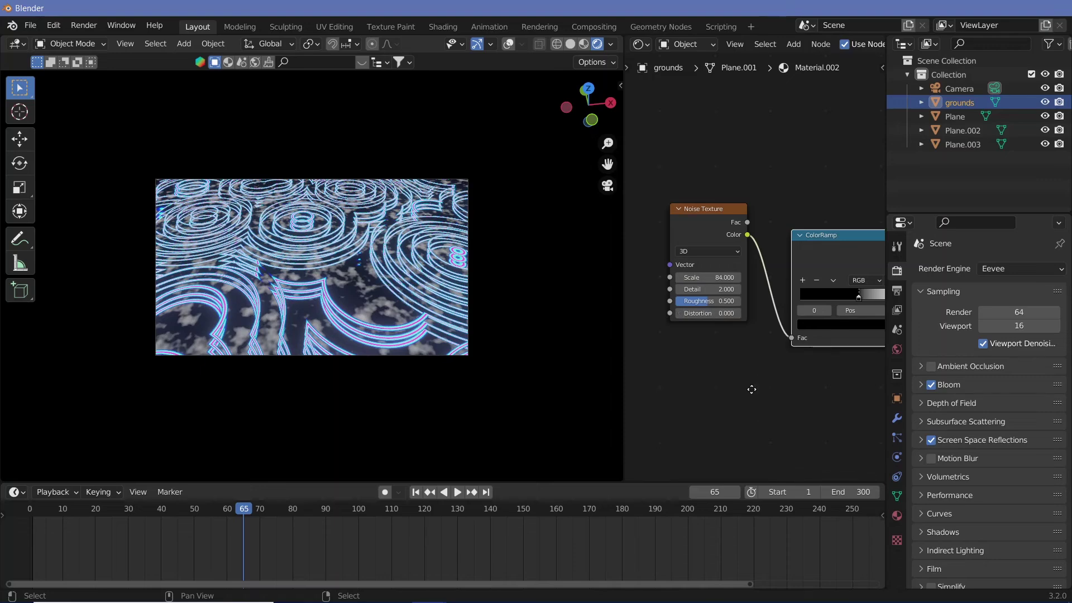
# Set the ground ColorRamp stops to 0.560 and 0.651, then start the animation
pyautogui.keyDown('ctrl'); pyautogui.scroll(-5, 782, 358); pyautogui.keyUp('ctrl')
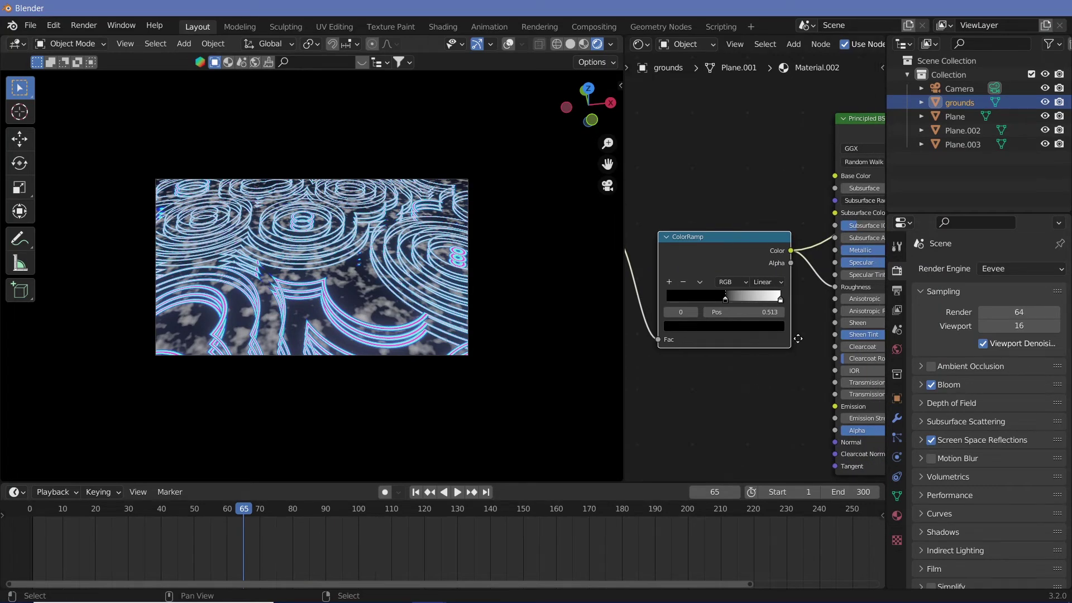
pyautogui.moveTo(798, 338); pyautogui.dragTo(712, 286, button='middle')
pyautogui.keyDown('ctrl'); pyautogui.keyDown('shift'); pyautogui.click(843, 418); pyautogui.keyUp('shift'); pyautogui.keyUp('ctrl')
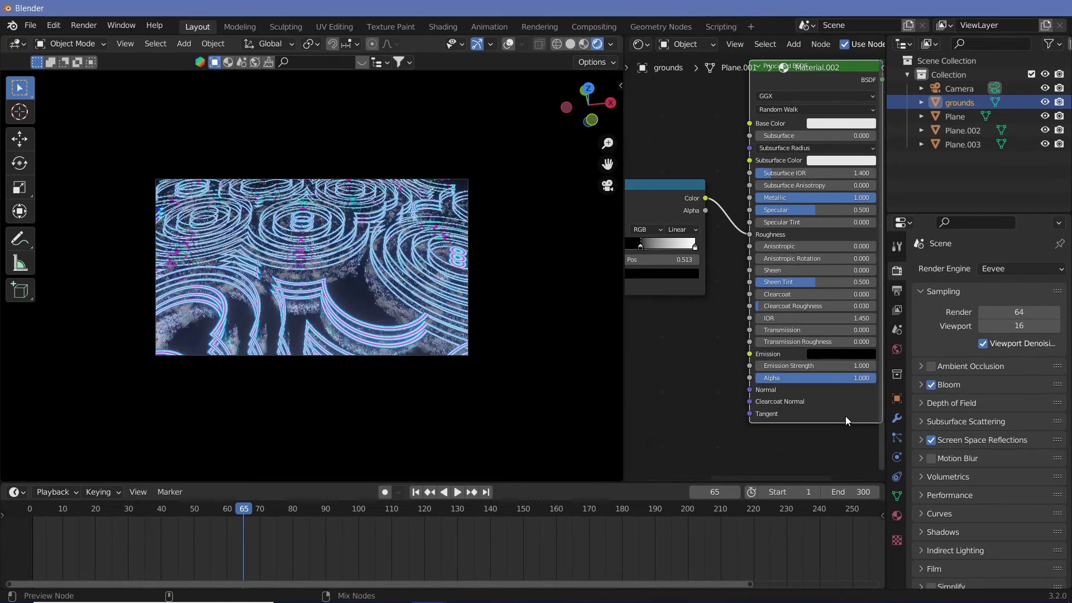
pyautogui.moveTo(737, 381); pyautogui.dragTo(799, 395, button='middle')
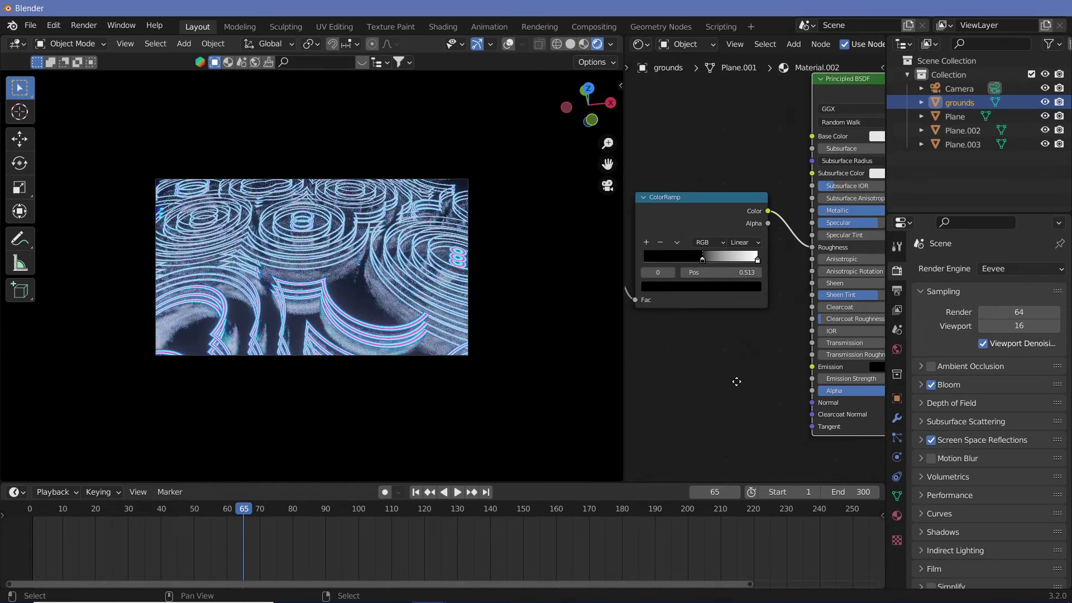
pyautogui.moveTo(758, 259); pyautogui.dragTo(718, 260)
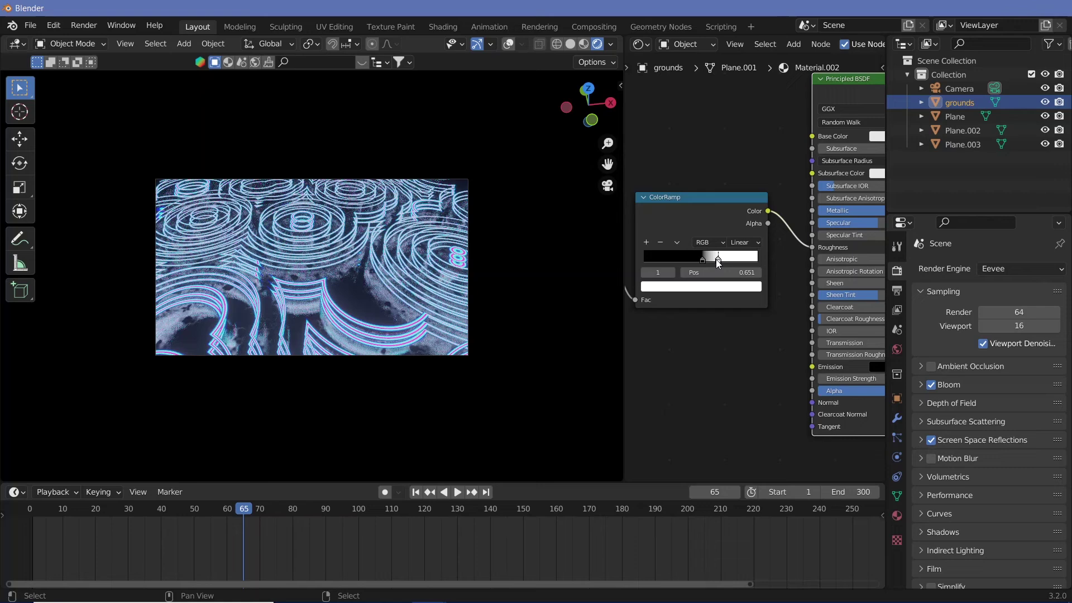
pyautogui.moveTo(704, 262); pyautogui.dragTo(709, 261)
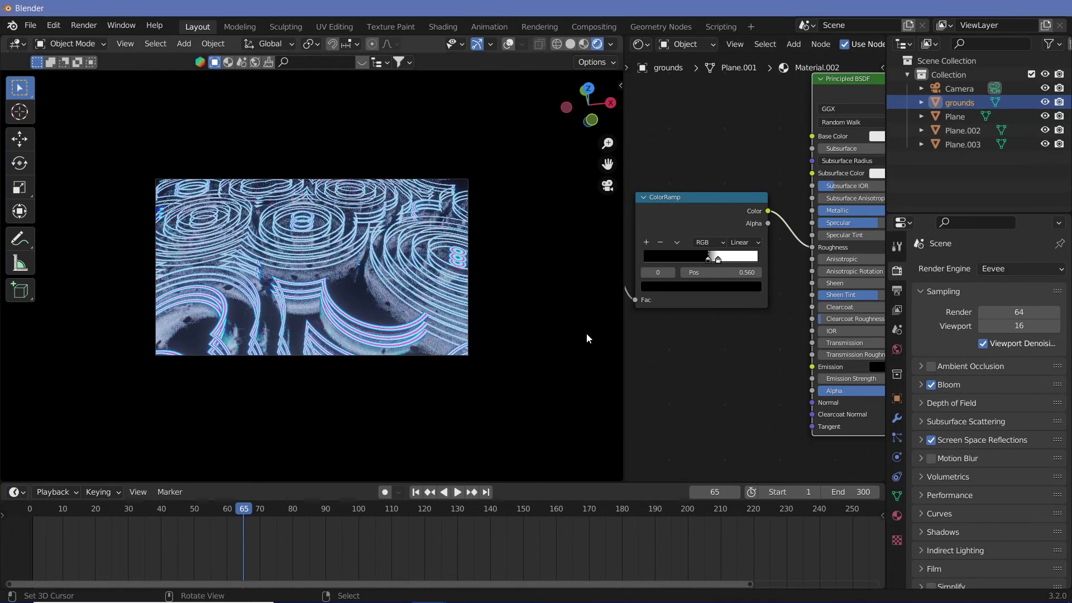
pyautogui.press('space')
# Show Plane.003's ring material, stop playback at frame 117, and view the Output settings
pyautogui.click(452, 343)
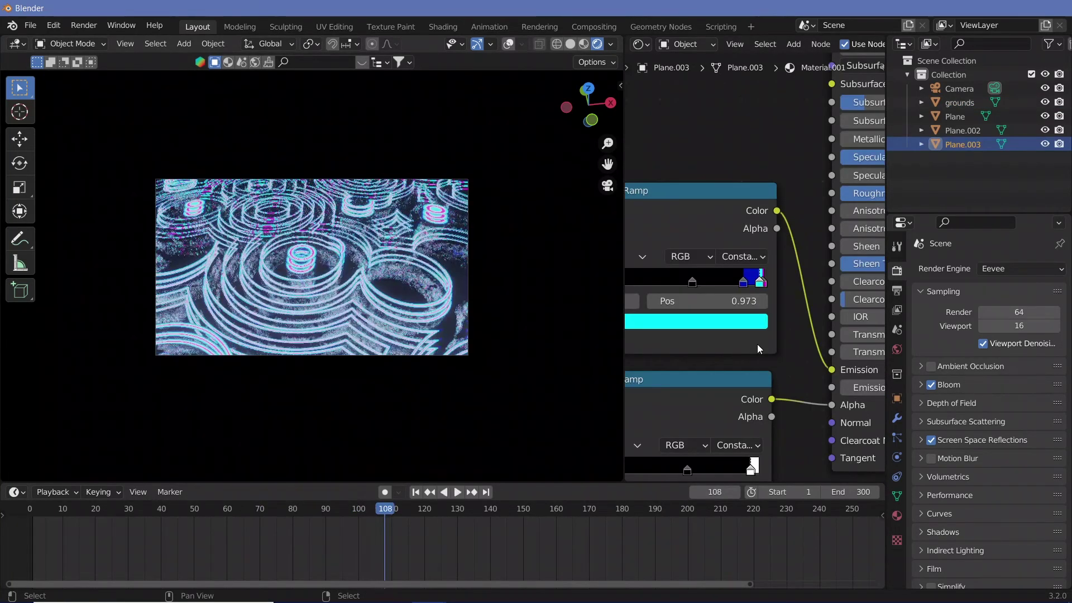
pyautogui.press('space')
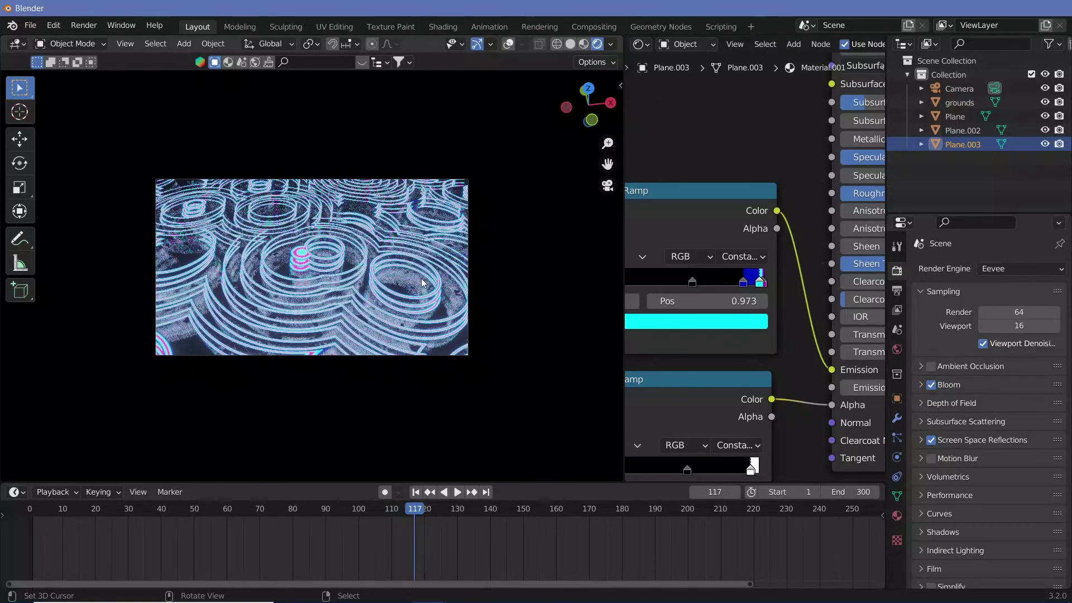
pyautogui.click(897, 291)
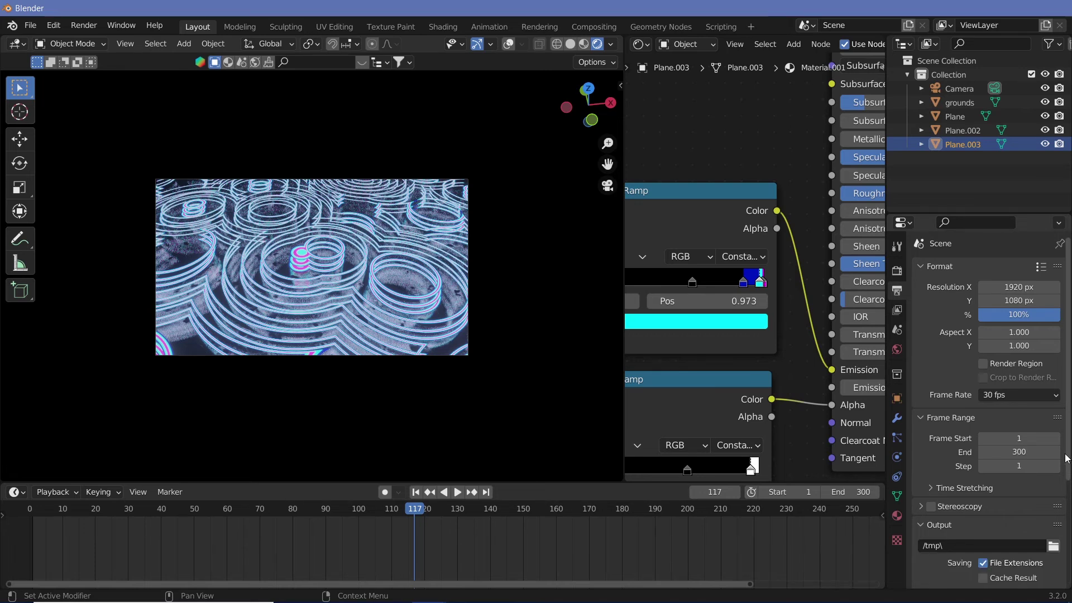
# Switch the render output file format to FFmpeg Video
pyautogui.scroll(-5, 1070, 476)
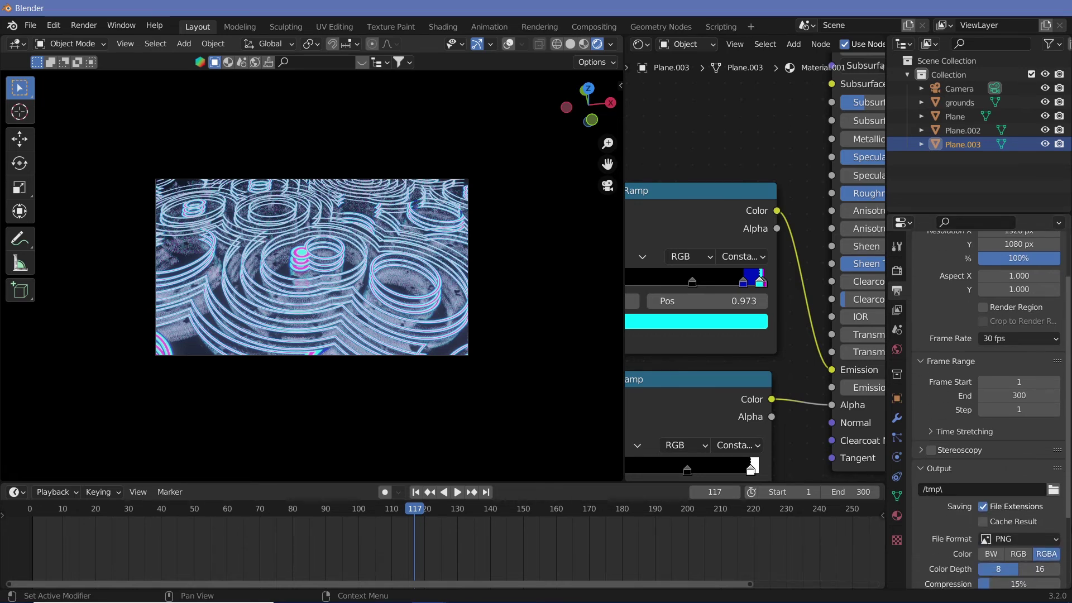
pyautogui.click(1034, 484)
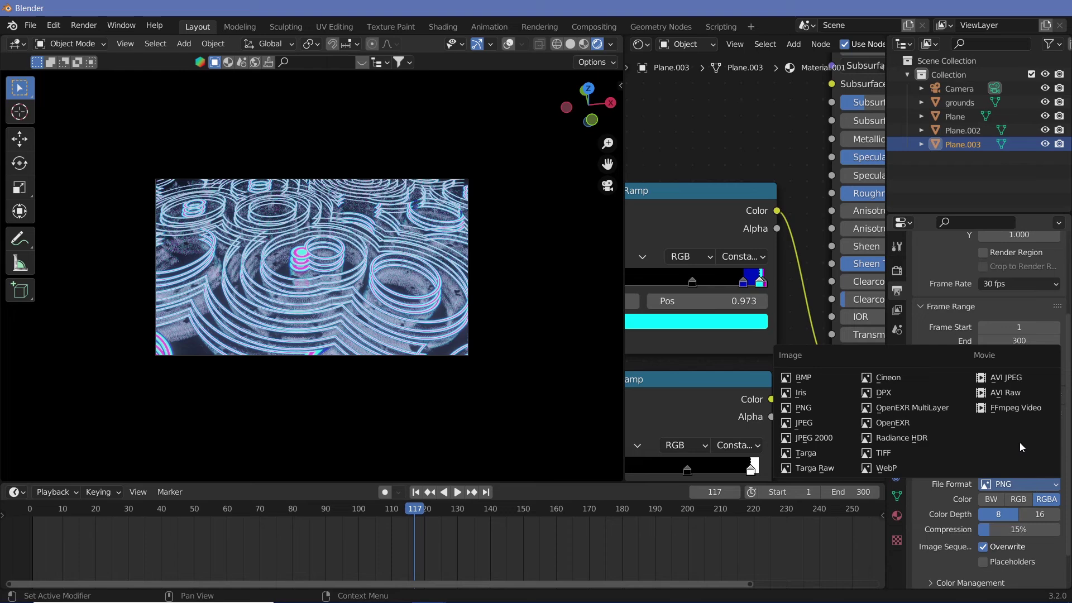
pyautogui.click(1007, 409)
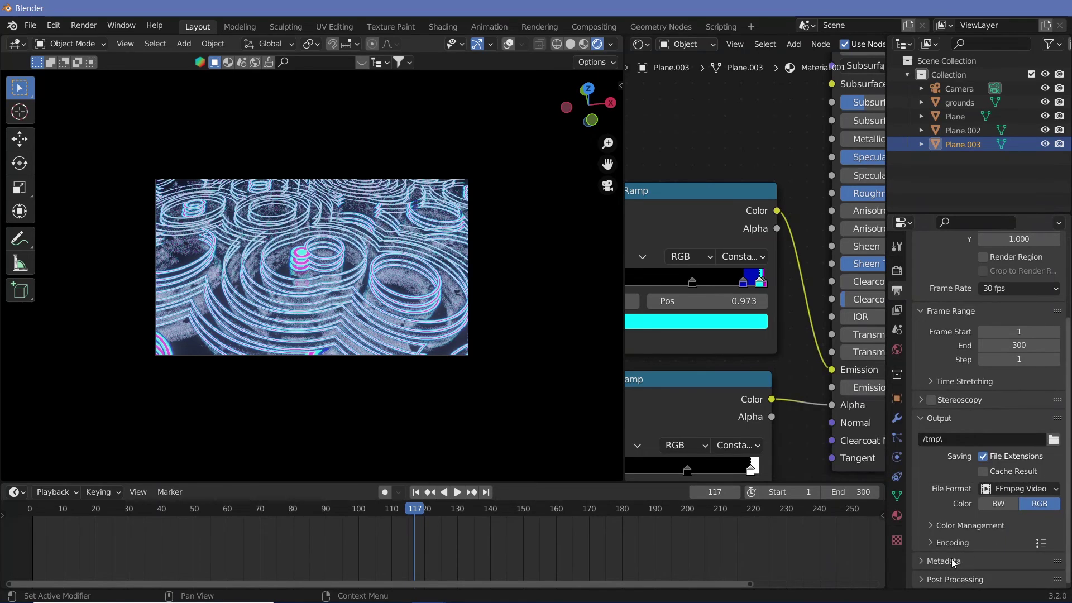
# Set the encoding container to MPEG-4 with Perceptually Lossless output quality
pyautogui.click(938, 542)
pyautogui.scroll(-7, 1000, 491)
pyautogui.click(1009, 368)
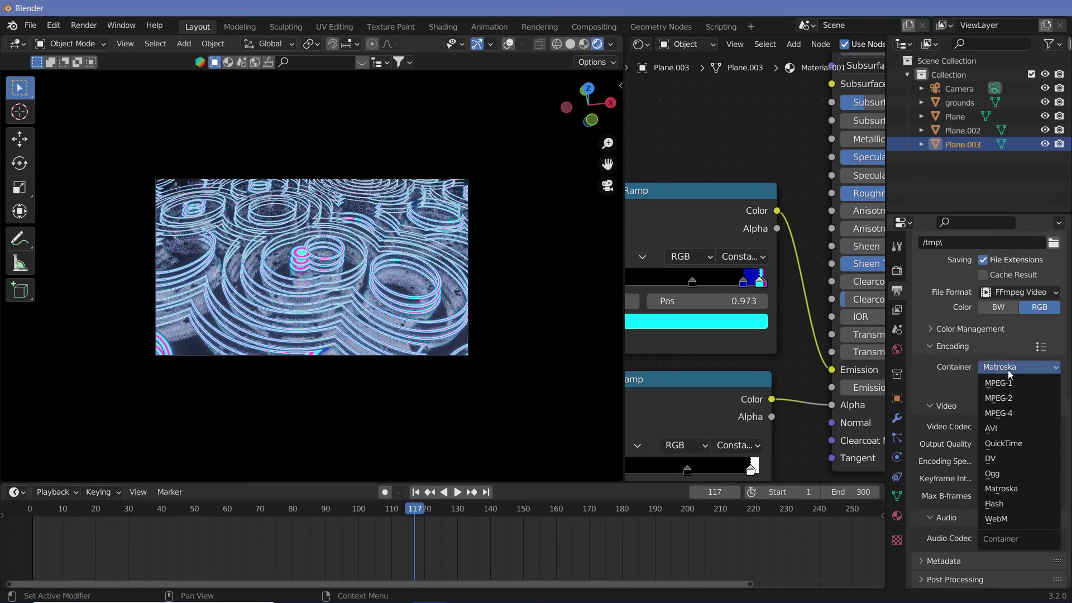
pyautogui.click(1022, 413)
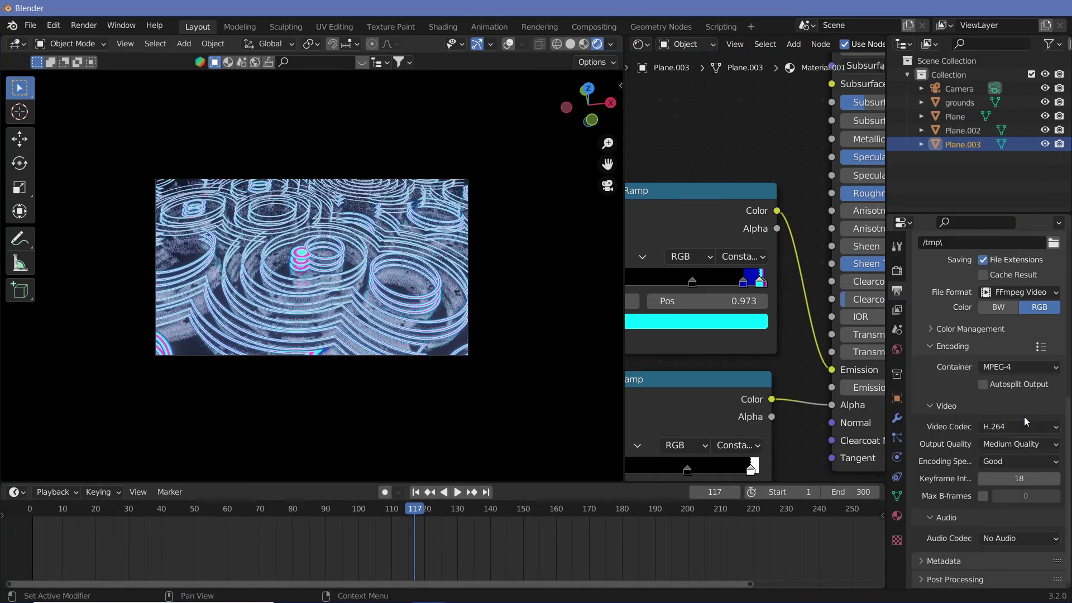
pyautogui.click(1023, 450)
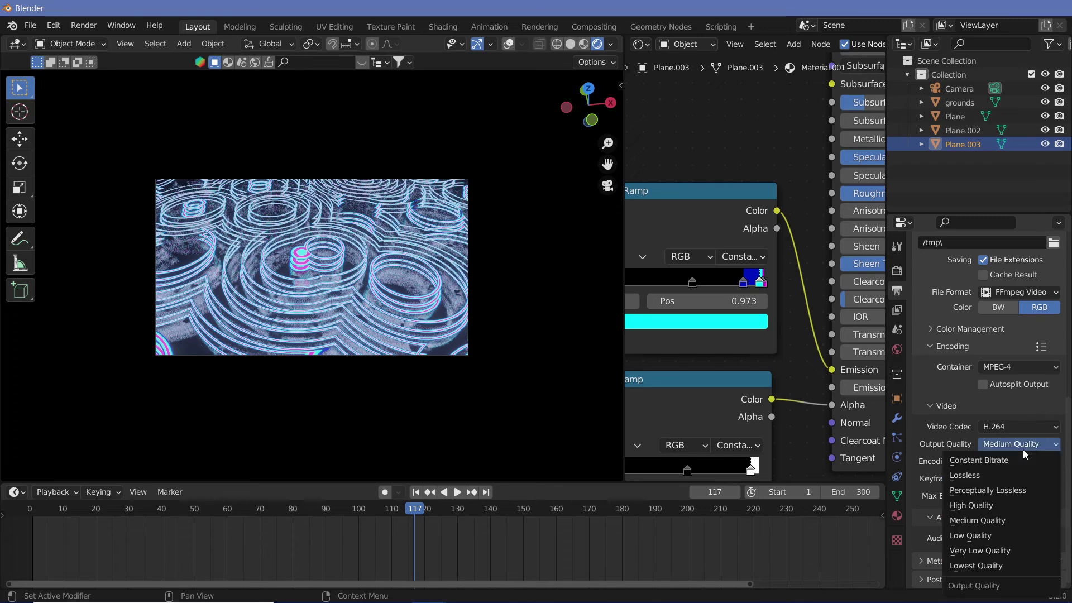
pyautogui.click(1015, 491)
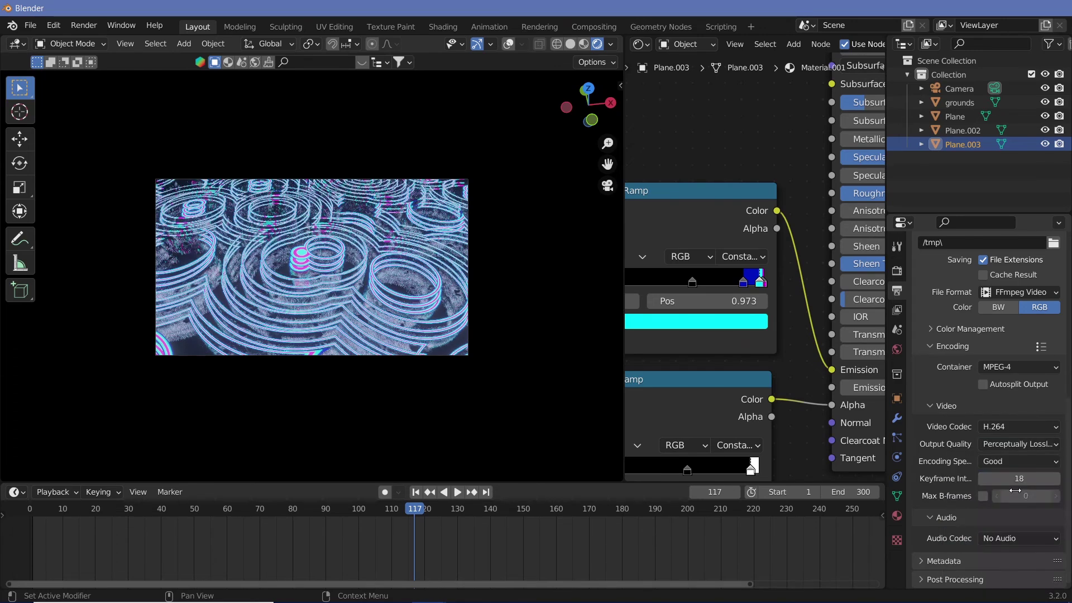
# Render the full animation, frames 1–300, to video via Render Animation
pyautogui.click(87, 27)
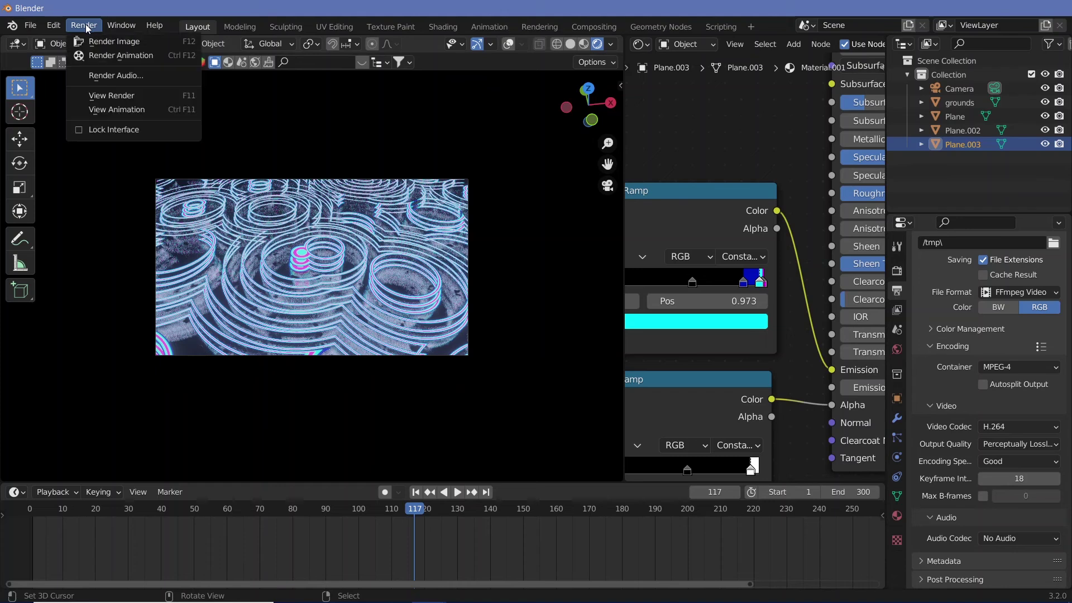
pyautogui.click(126, 56)
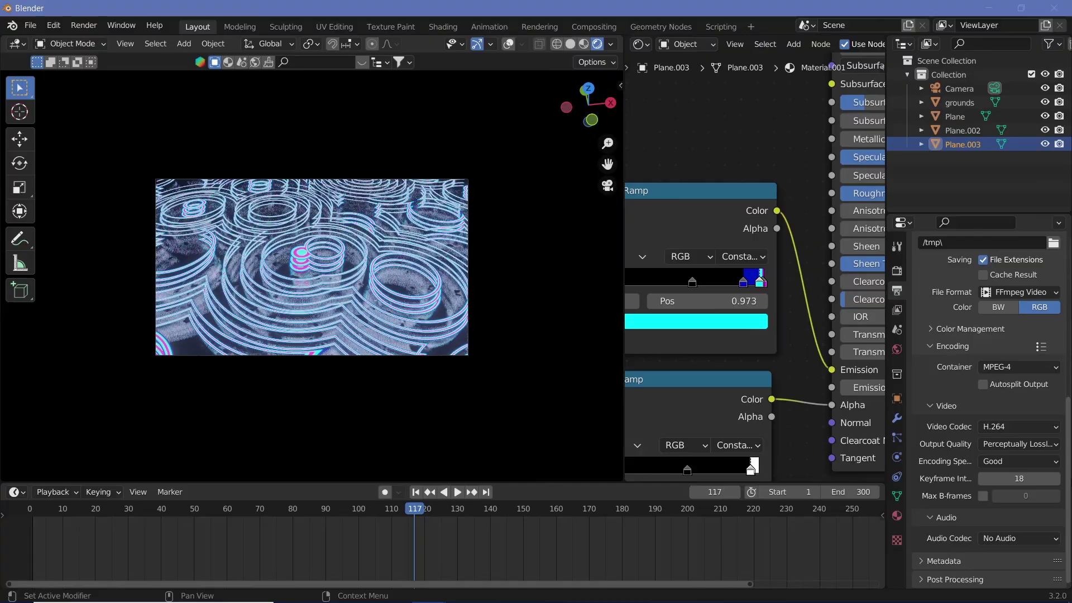